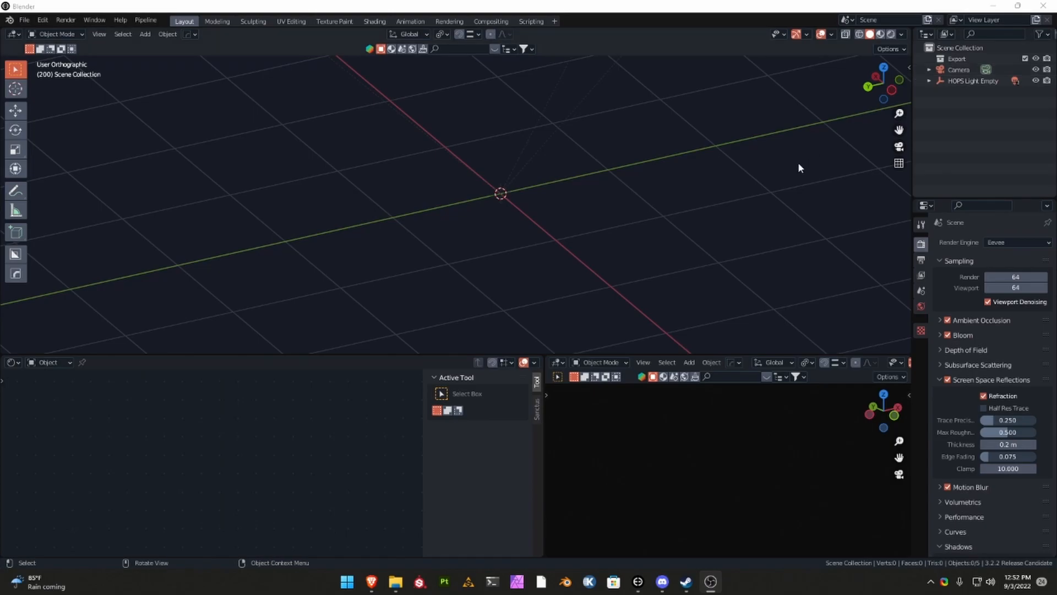
# Step: Add a cube at the origin and flatten it along Z to a scale of about 0.42
pyautogui.click(472, 206)
pyautogui.hotkey('shift', 'a')
pyautogui.moveTo(472, 203)
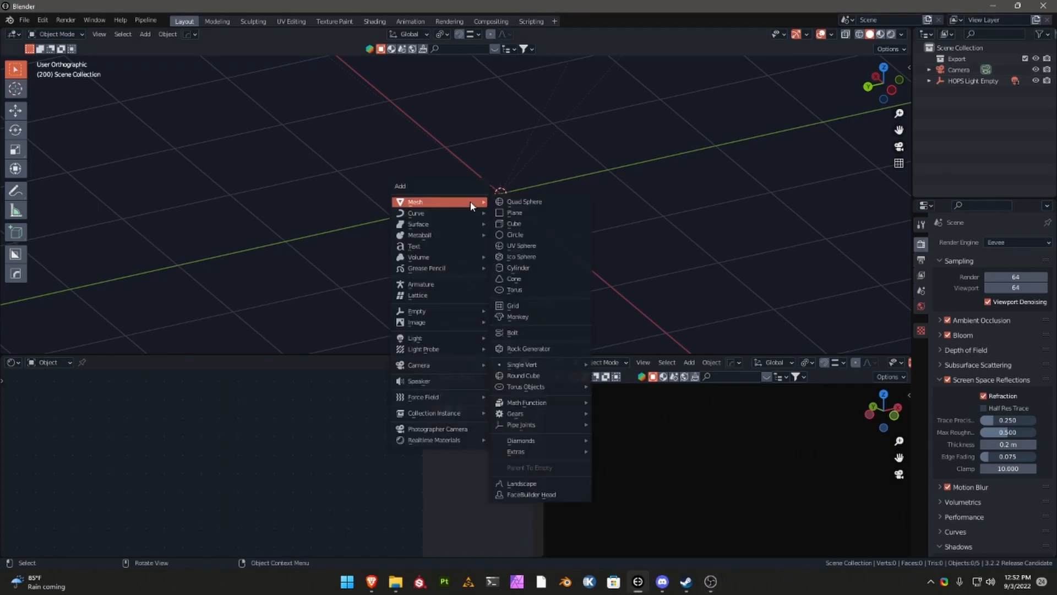
pyautogui.click(513, 223)
pyautogui.press('s')
pyautogui.press('z')
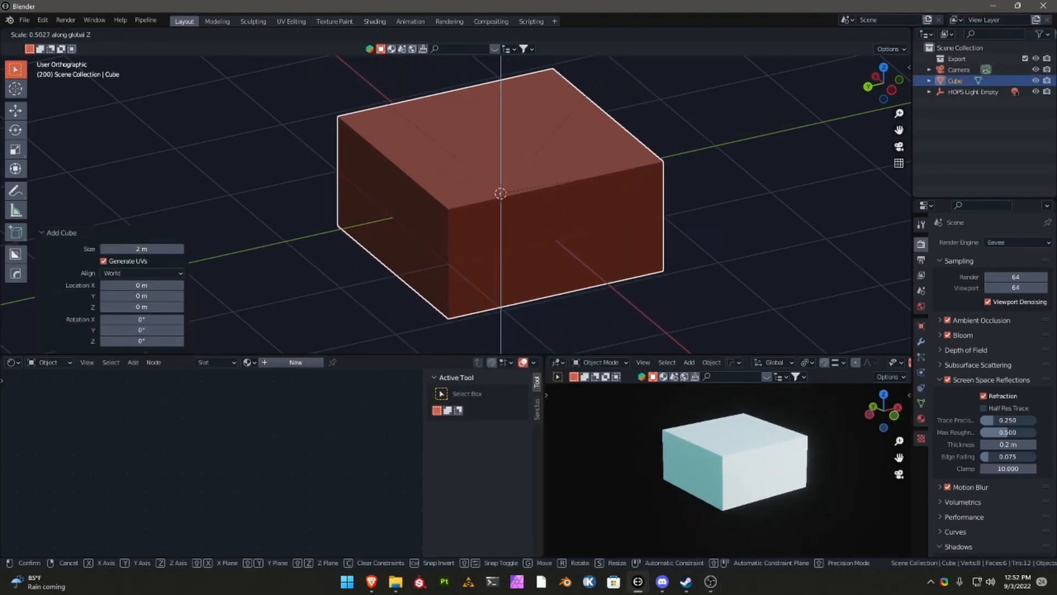
pyautogui.click(624, 186)
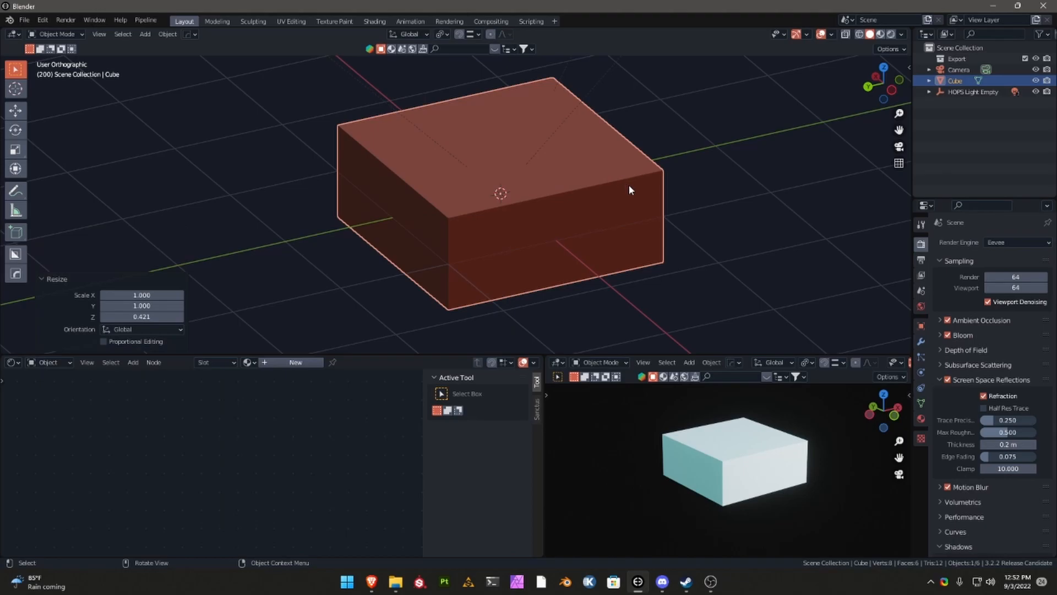
# Step: Apply the flattened cube's scale and enter Edit Mode with edge selection
pyautogui.hotkey('ctrl', 'a')
pyautogui.click(631, 189)
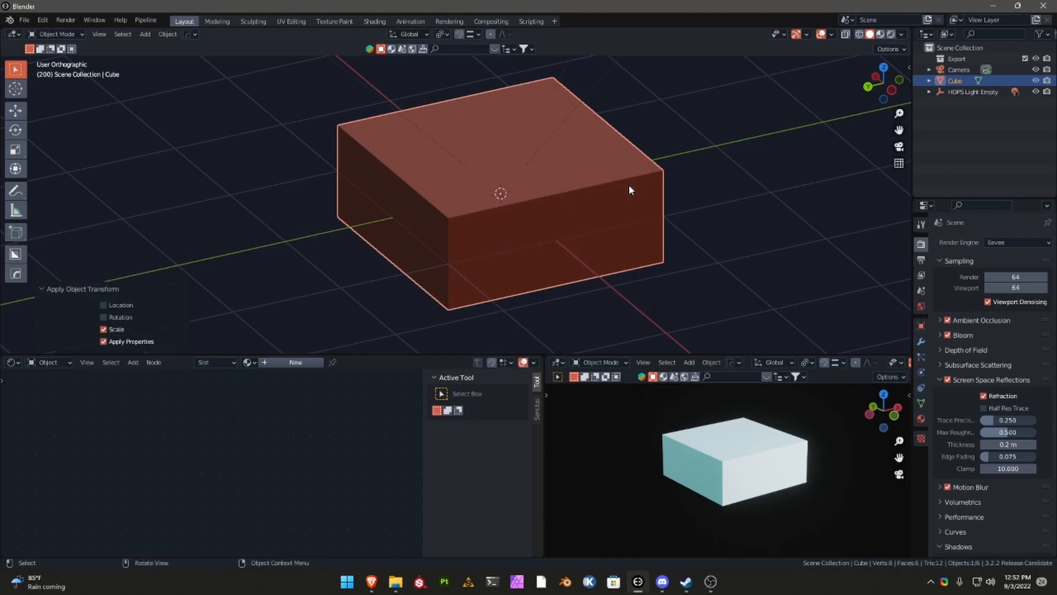
pyautogui.press('Tab')
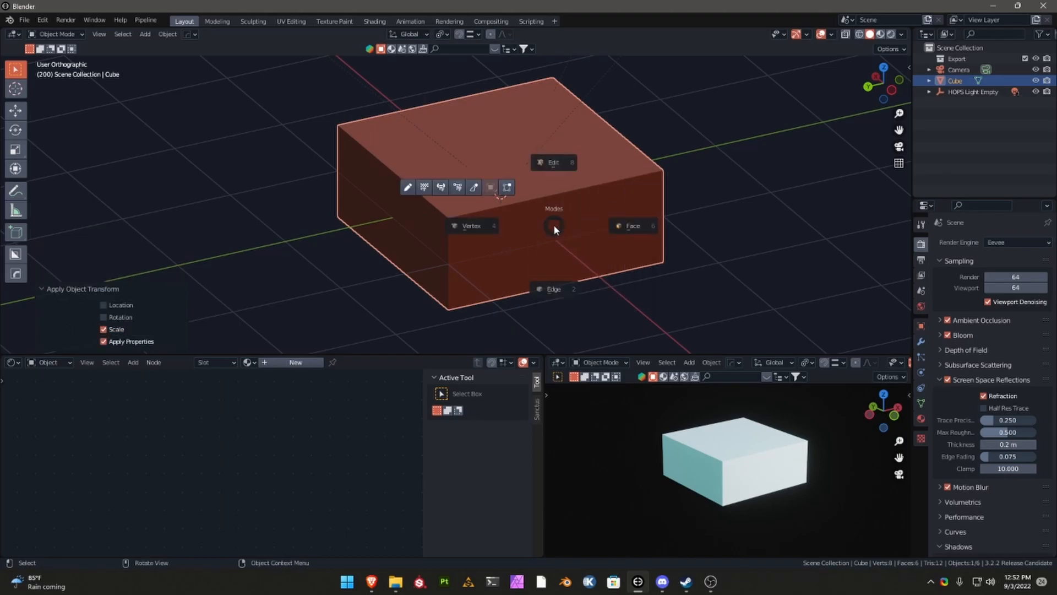
pyautogui.click(554, 289)
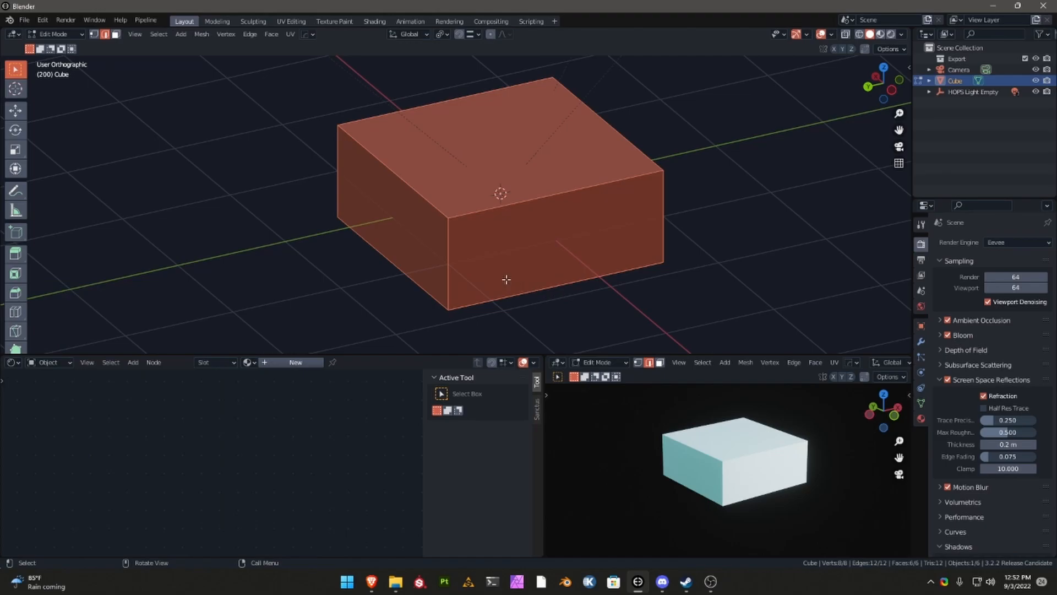
pyautogui.click(448, 256)
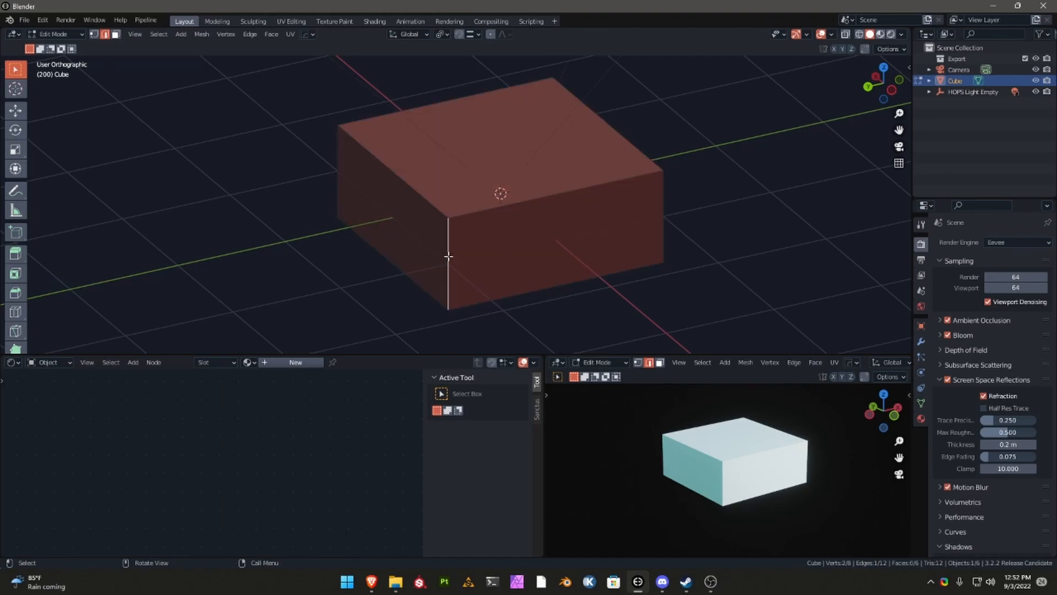
pyautogui.keyDown('ctrl'); pyautogui.keyDown('alt'); pyautogui.click(448, 256); pyautogui.keyUp('alt'); pyautogui.keyUp('ctrl')
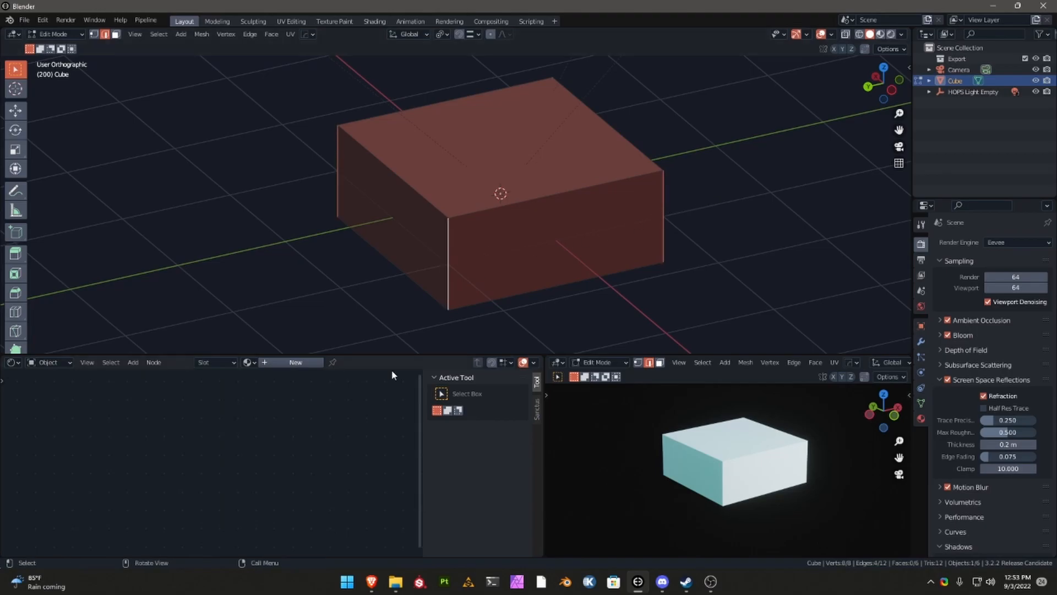
pyautogui.click(373, 326)
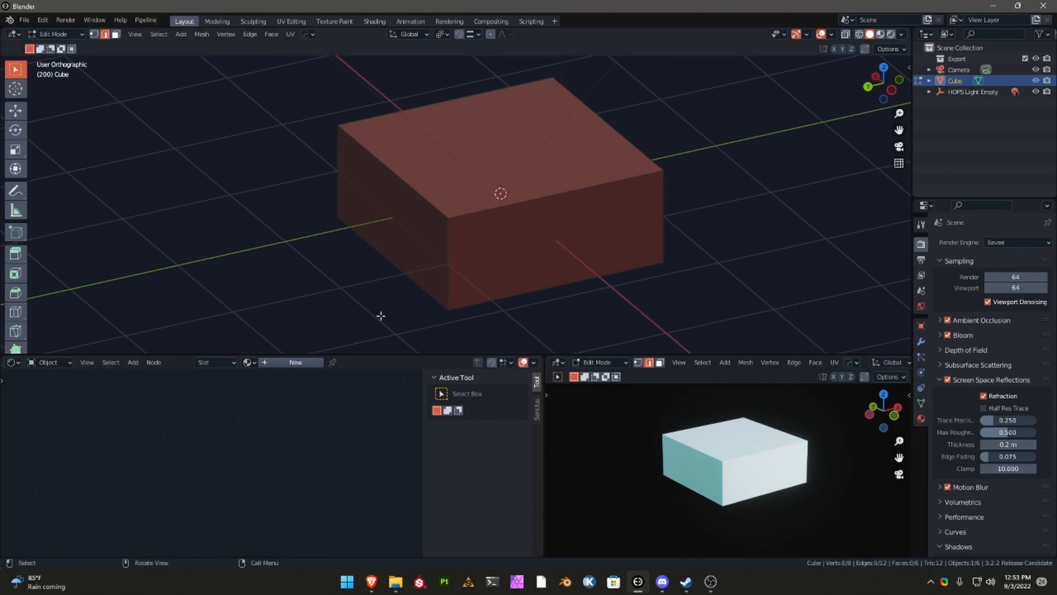
# Step: Bevel all four vertical edges, selected by similar direction, with one segment and a width of about 0.65 m to form an octagon
pyautogui.click(447, 269)
pyautogui.hotkey('shift', 'g')
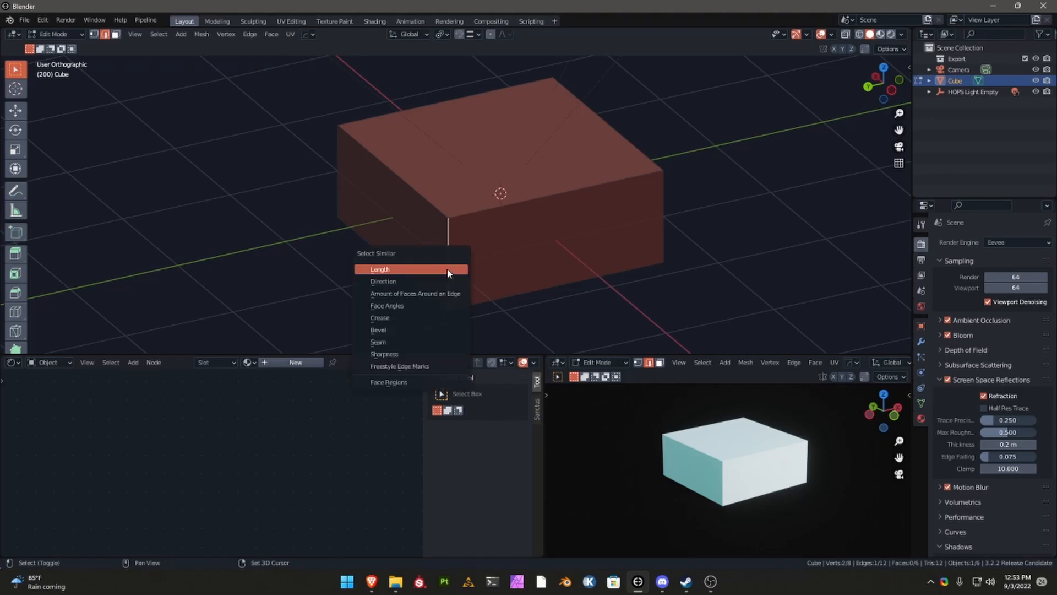
pyautogui.click(440, 281)
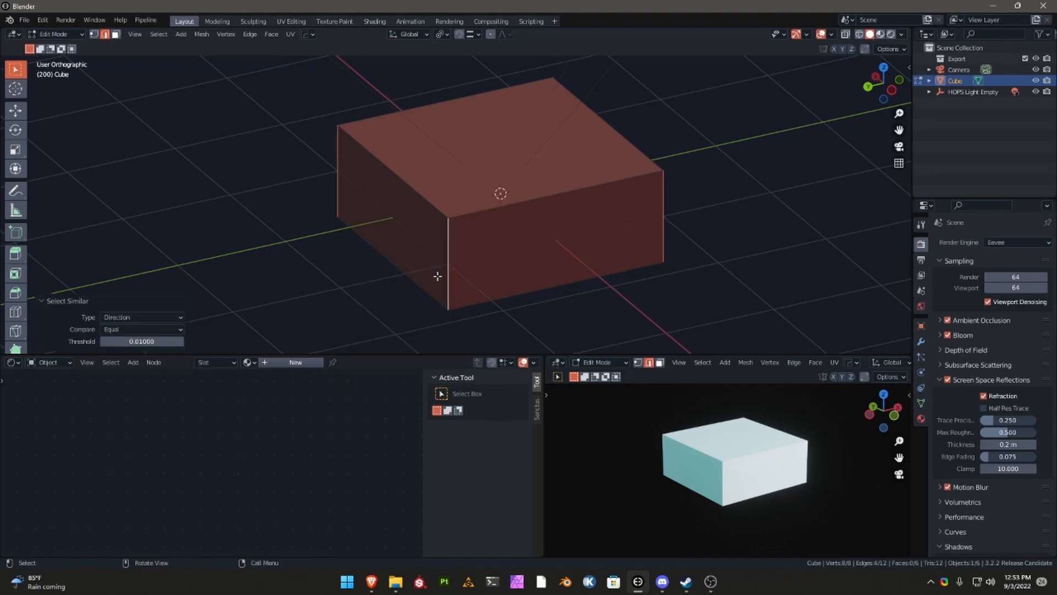
pyautogui.hotkey('ctrl', 'b')
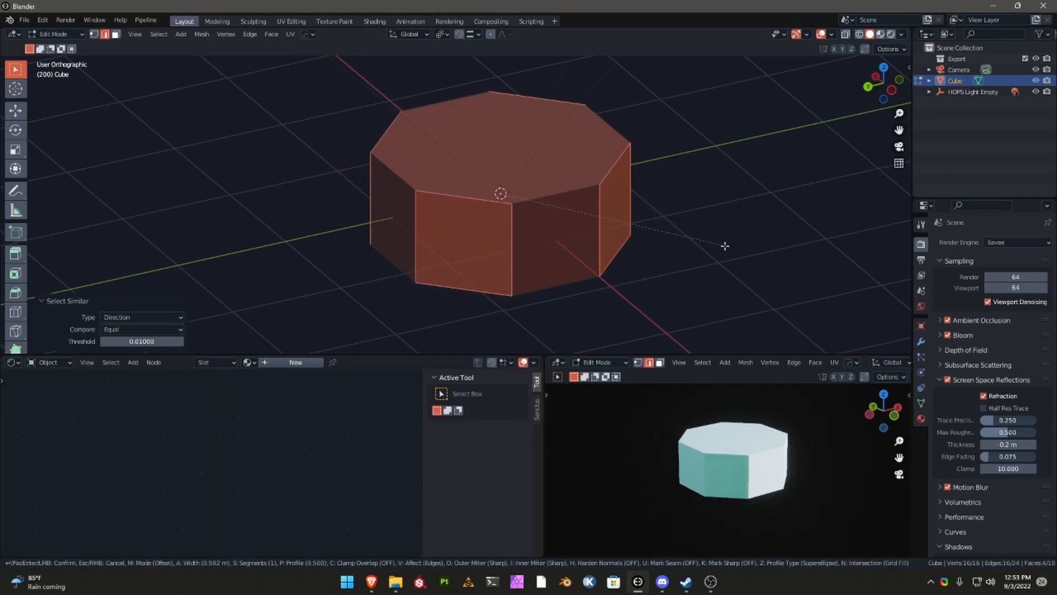
pyautogui.click(731, 248)
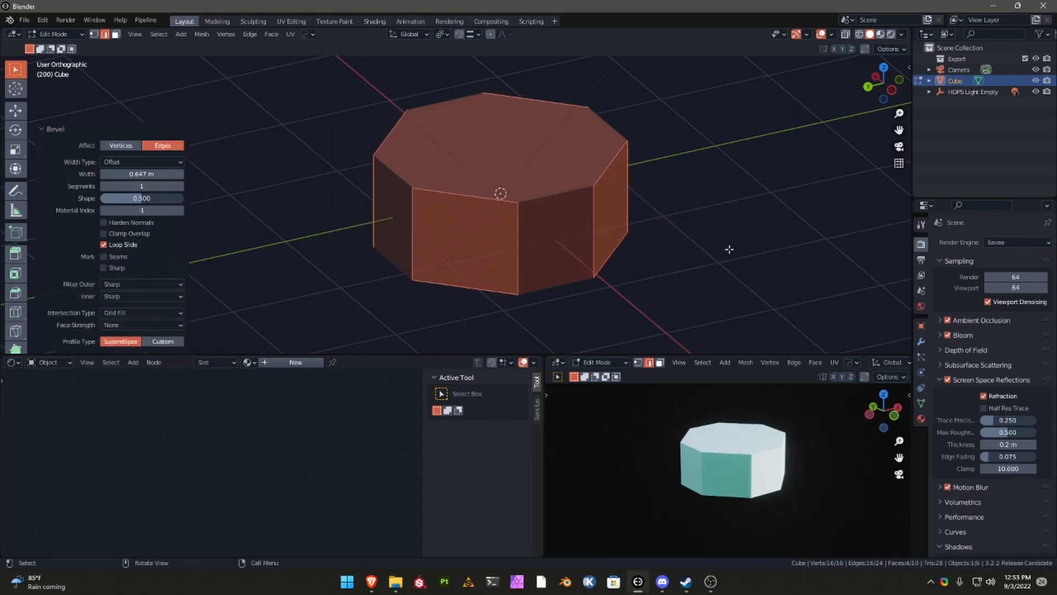
# Step: Bevel the octagon's upper and lower rim edge loops with one segment, about 0.08 m wide
pyautogui.click(556, 193)
pyautogui.doubleClick(560, 193)
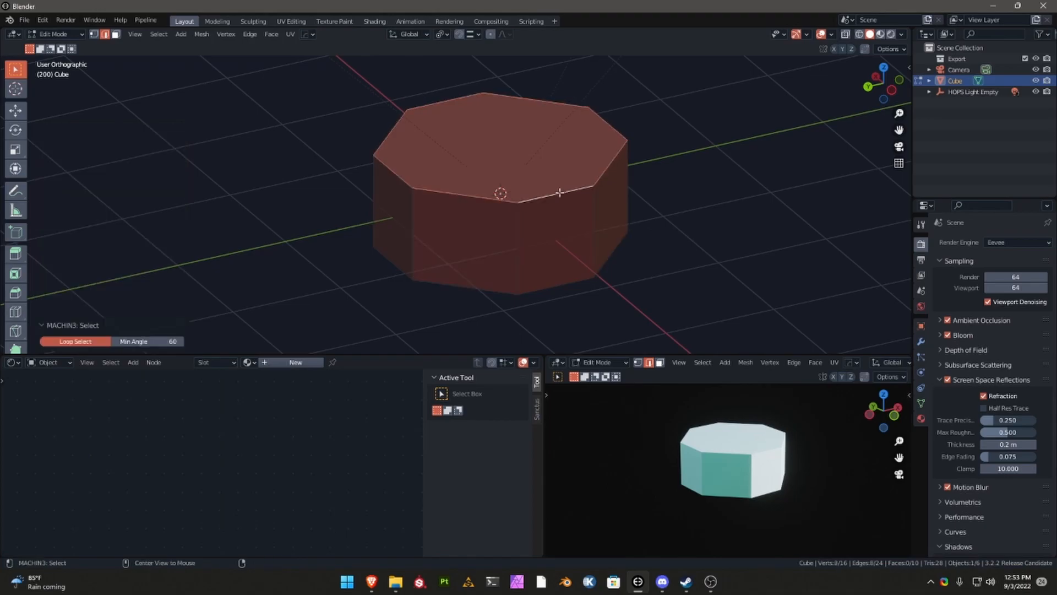
pyautogui.keyDown('shift'); pyautogui.doubleClick(563, 284); pyautogui.keyUp('shift')
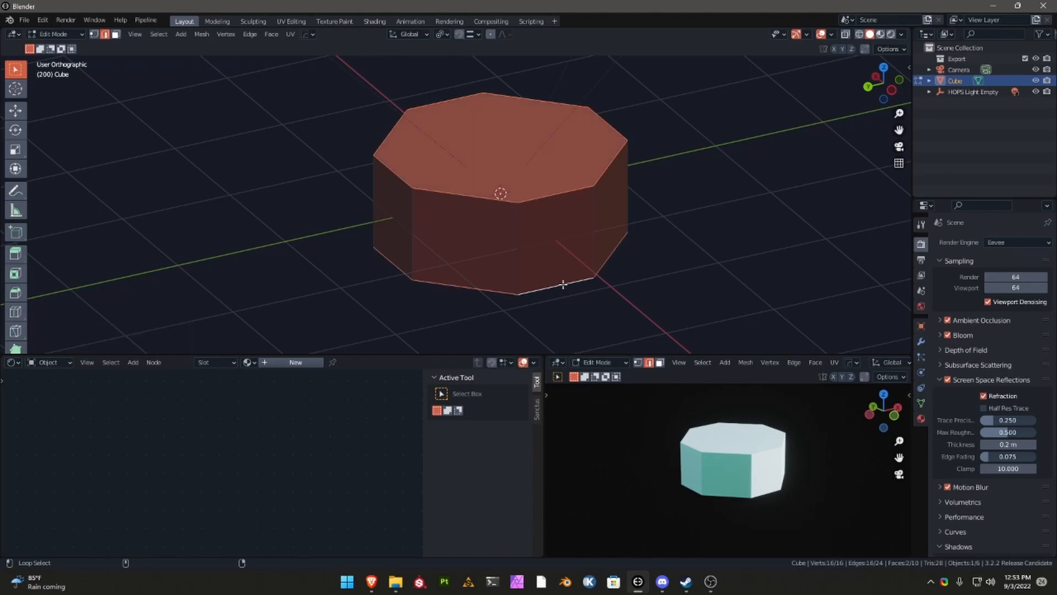
pyautogui.hotkey('ctrl', 'b')
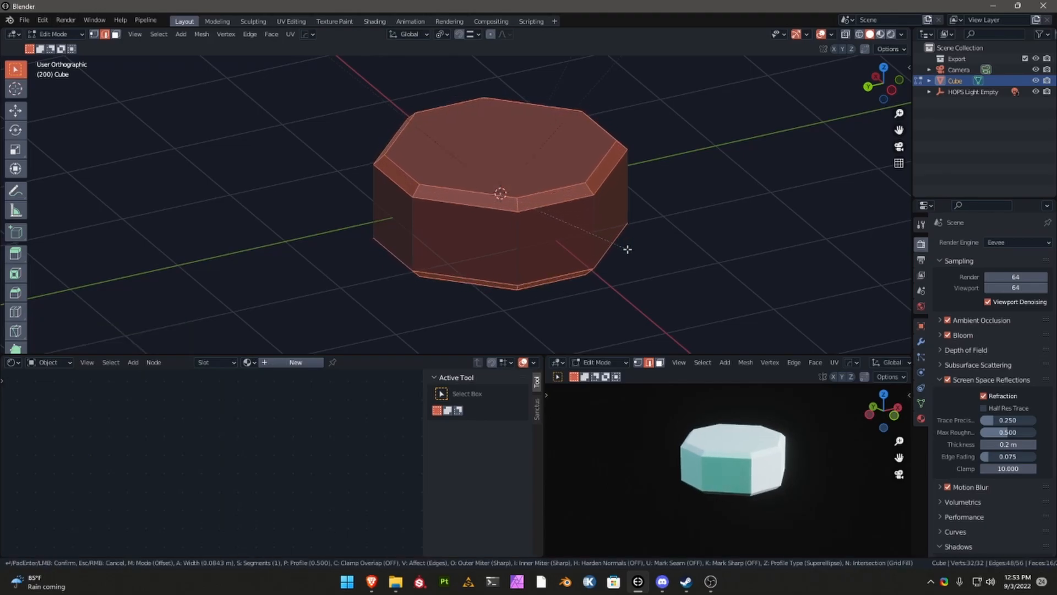
pyautogui.click(628, 249)
# Step: Bevel all corner edges of the sides and chamfers, selected by similar length, with four segments and a width of about 0.07 m
pyautogui.click(518, 203)
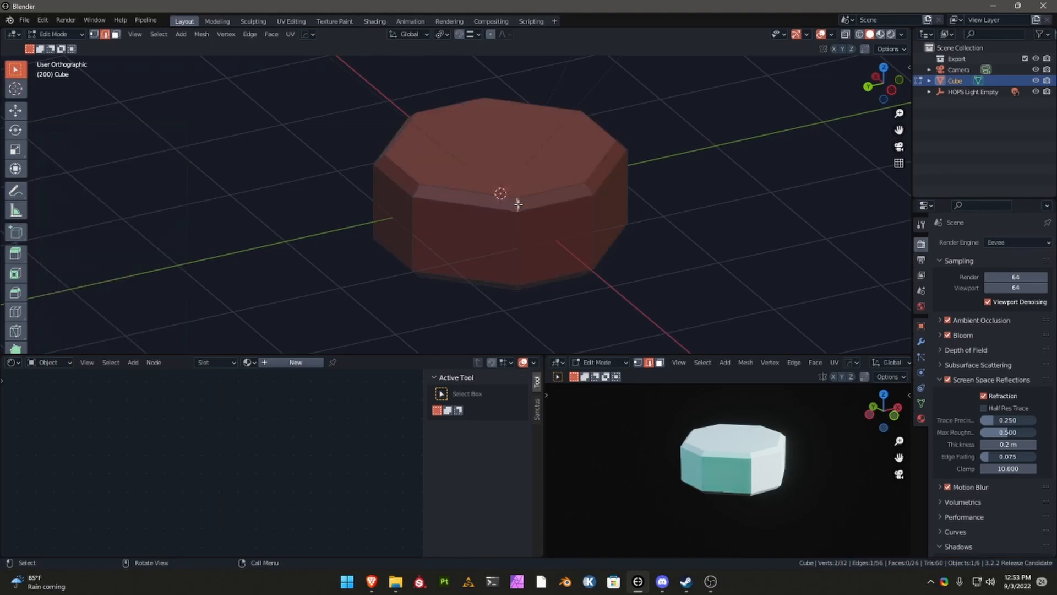
pyautogui.keyDown('shift'); pyautogui.click(517, 247); pyautogui.keyUp('shift')
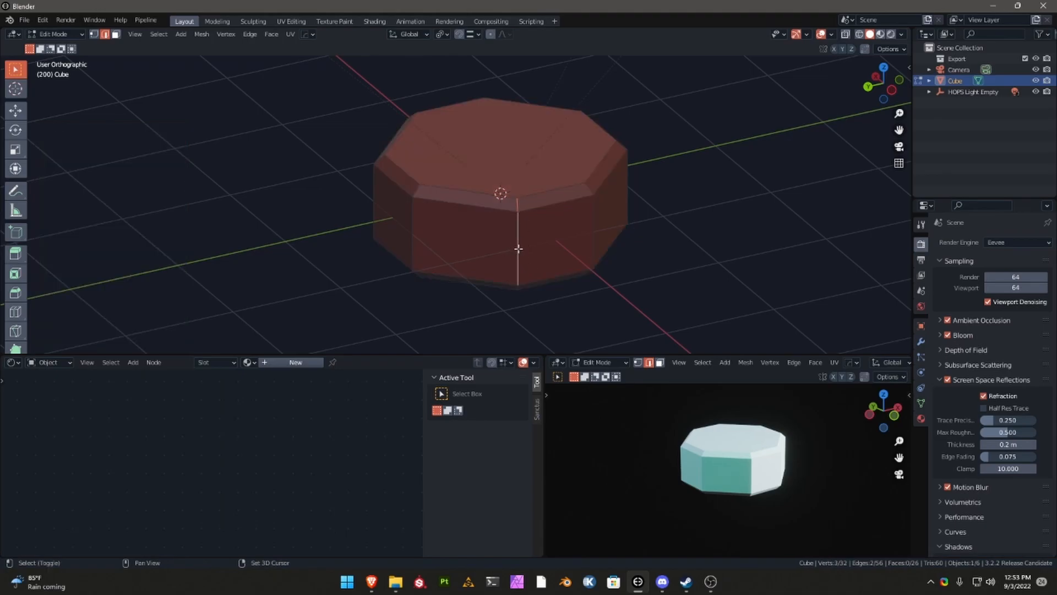
pyautogui.keyDown('shift'); pyautogui.click(517, 290); pyautogui.keyUp('shift')
pyautogui.keyDown('shift'); pyautogui.click(517, 288); pyautogui.keyUp('shift')
pyautogui.keyDown('shift'); pyautogui.click(531, 289); pyautogui.keyUp('shift')
pyautogui.hotkey('shift', 'g')
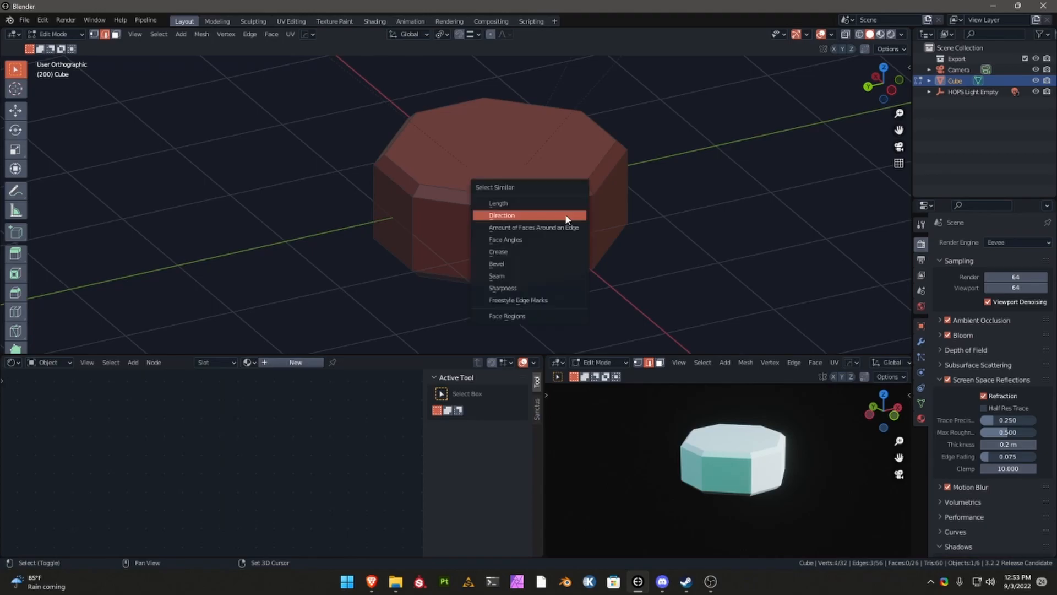
pyautogui.click(552, 204)
pyautogui.moveTo(609, 192); pyautogui.dragTo(576, 193, button='middle')
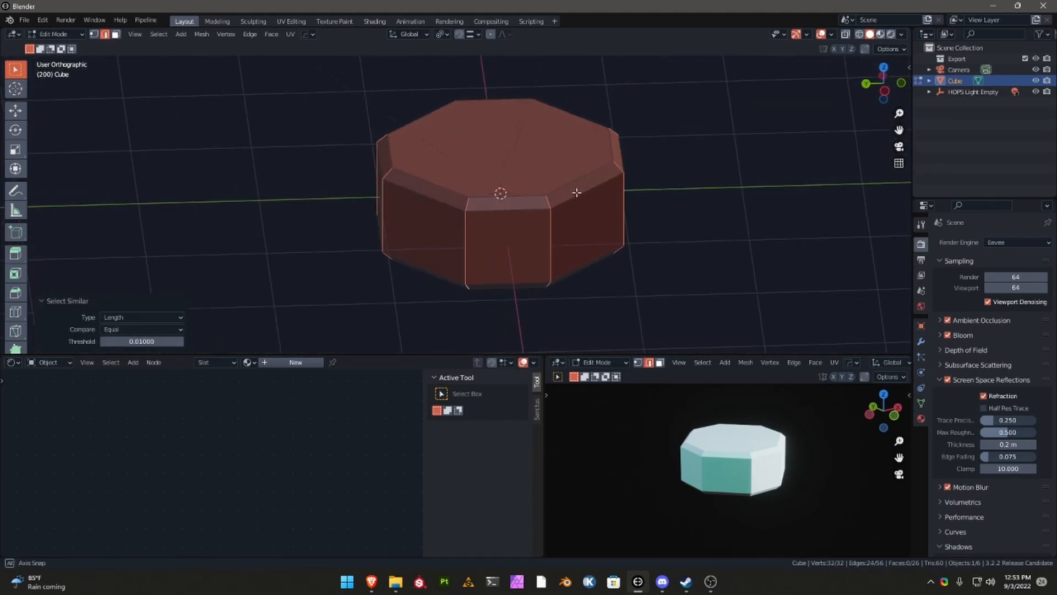
pyautogui.hotkey('ctrl', 'b')
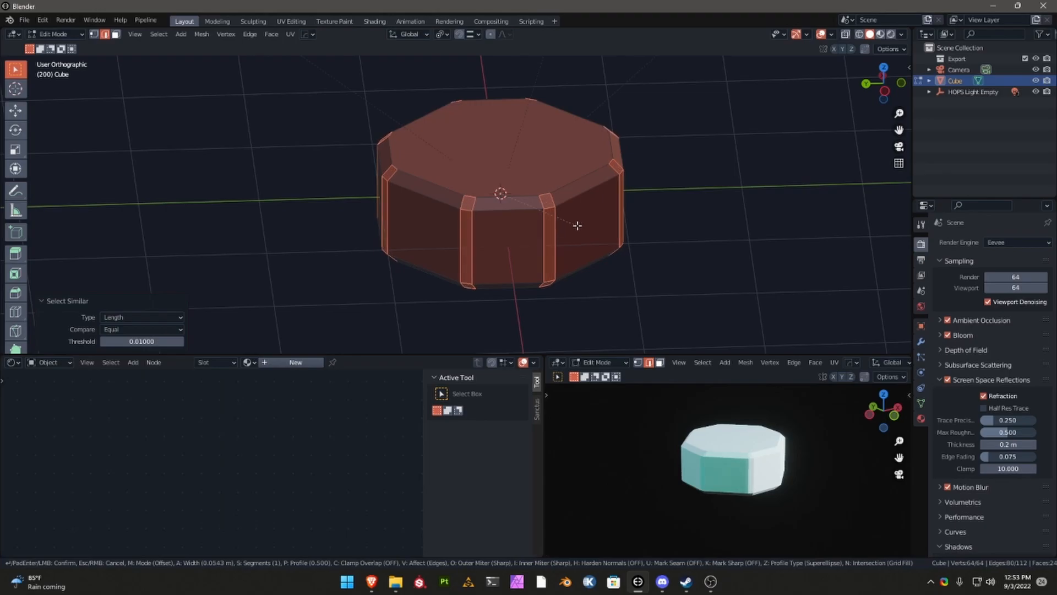
pyautogui.scroll(3, 578, 226)
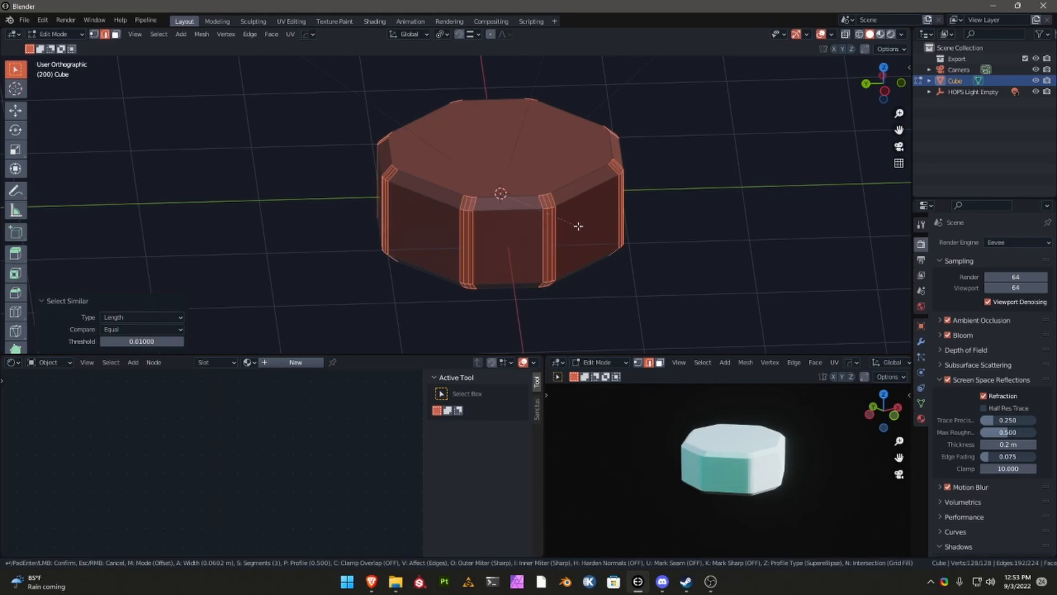
pyautogui.click(579, 226)
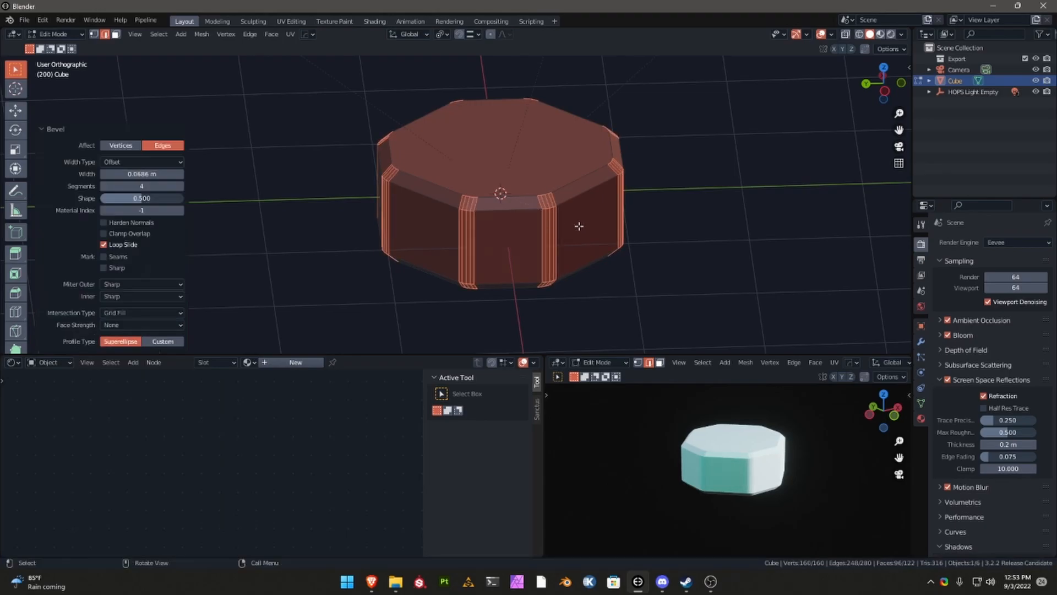
# Step: Return to Object Mode and apply the HOps Sharpen operation to the octagonal block
pyautogui.press('Tab')
pyautogui.click(567, 173)
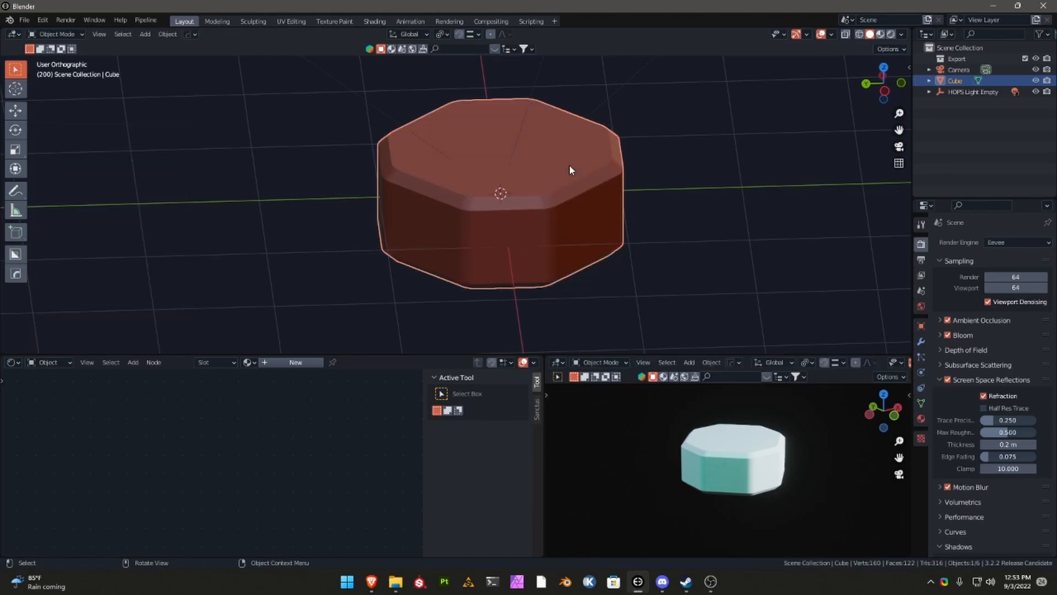
pyautogui.scroll(2, 735, 453)
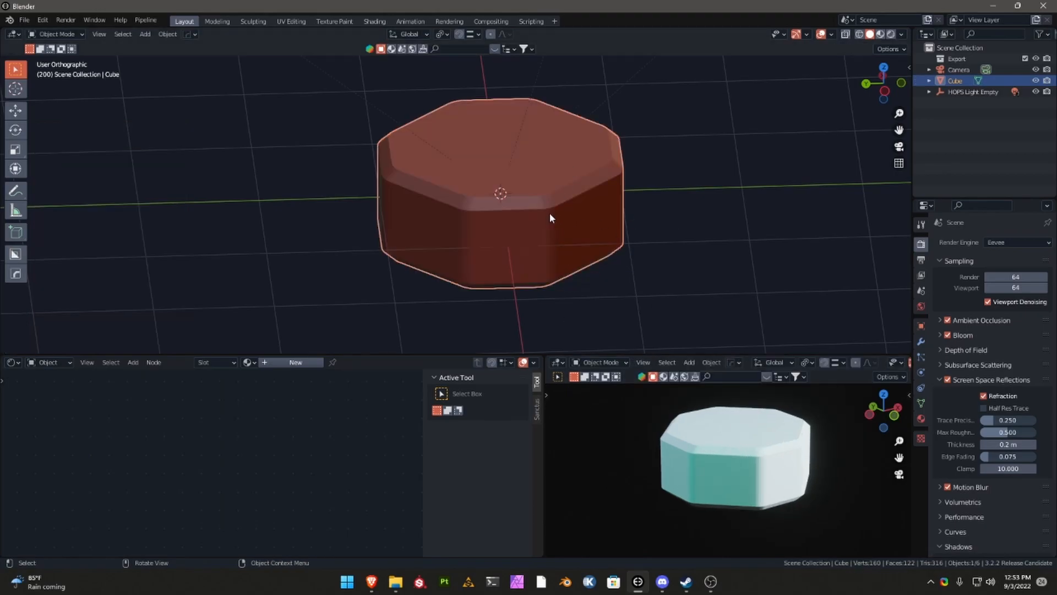
pyautogui.press('q')
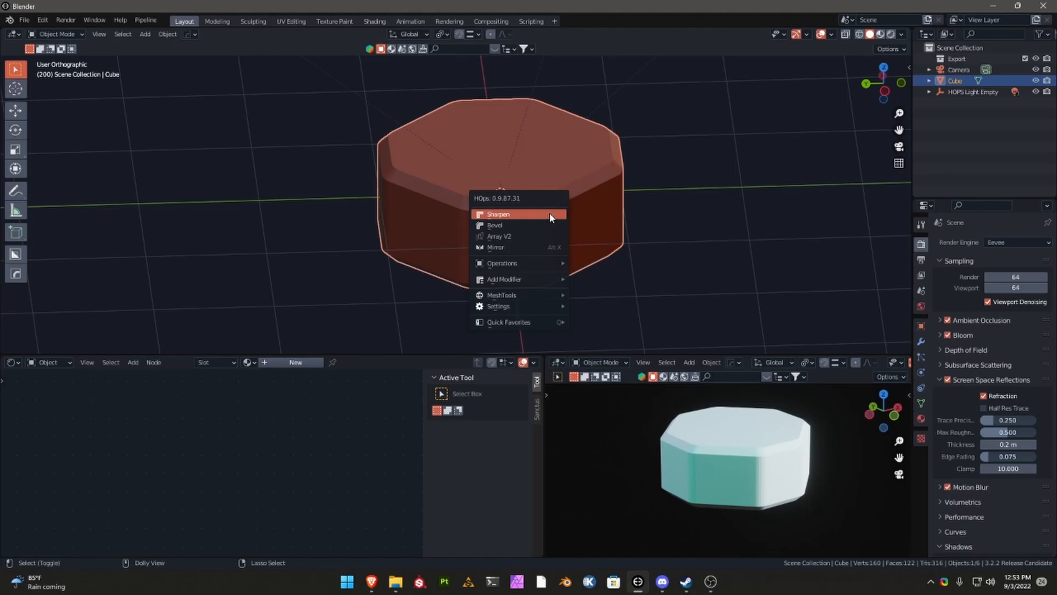
pyautogui.click(551, 216)
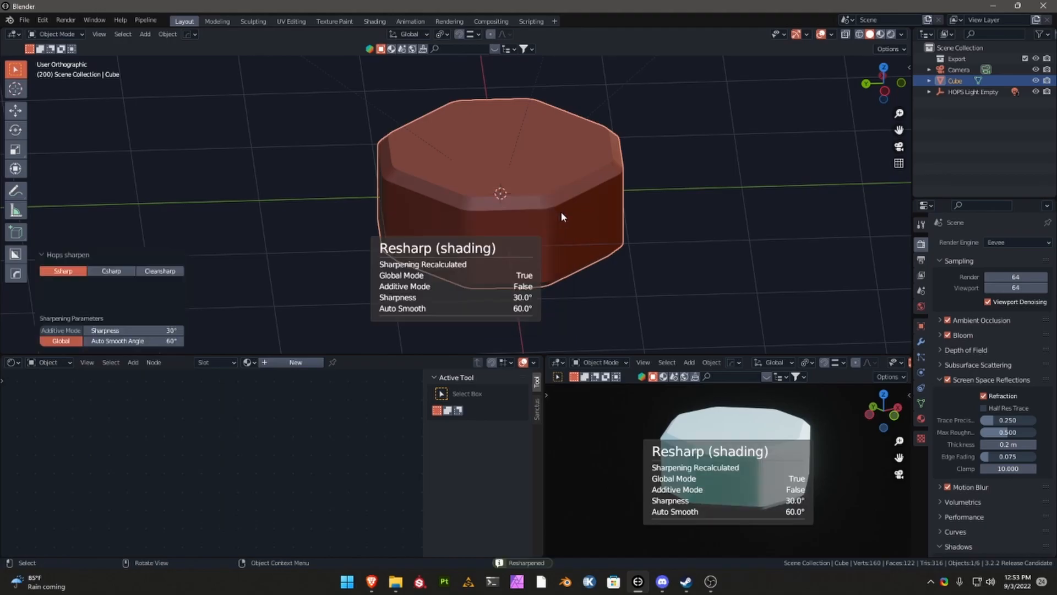
pyautogui.moveTo(560, 213); pyautogui.dragTo(592, 225, button='middle')
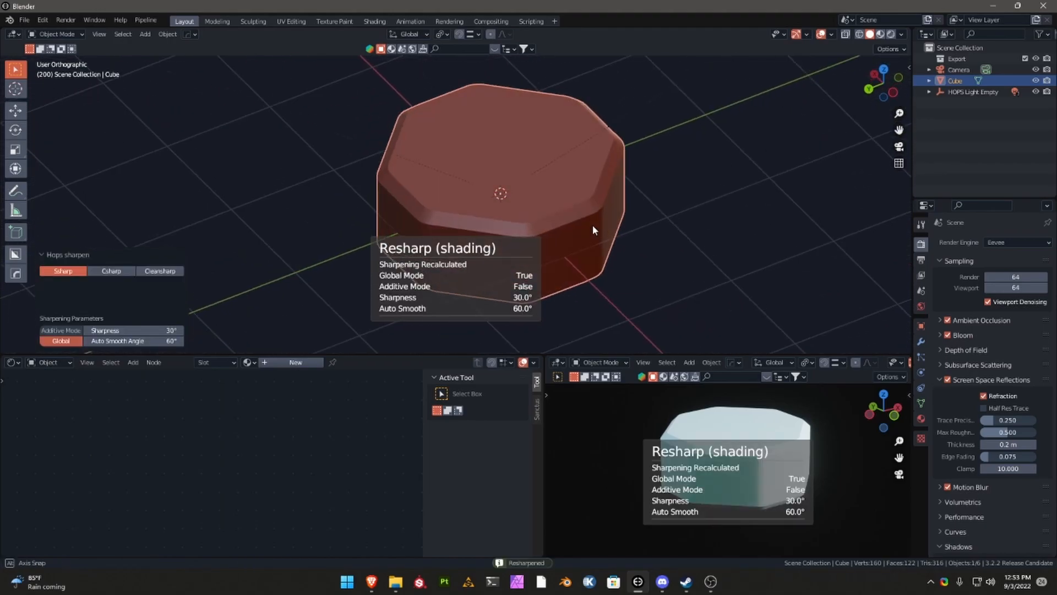
# Step: Activate BoxCutter in the top orthographic view with a 64-sided circle as the cutting shape
pyautogui.click(884, 70)
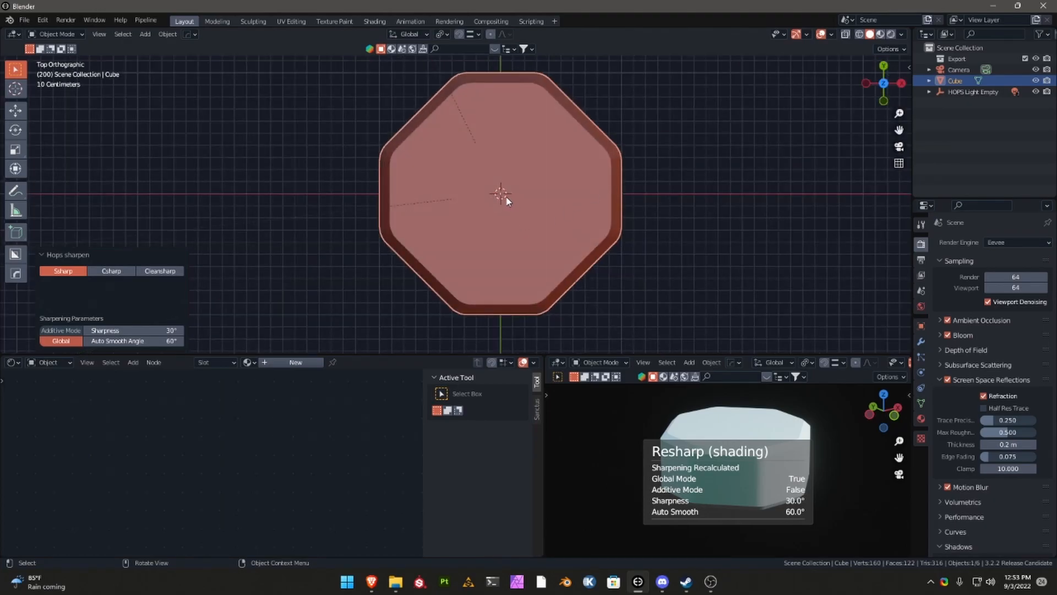
pyautogui.hotkey('alt', 'w')
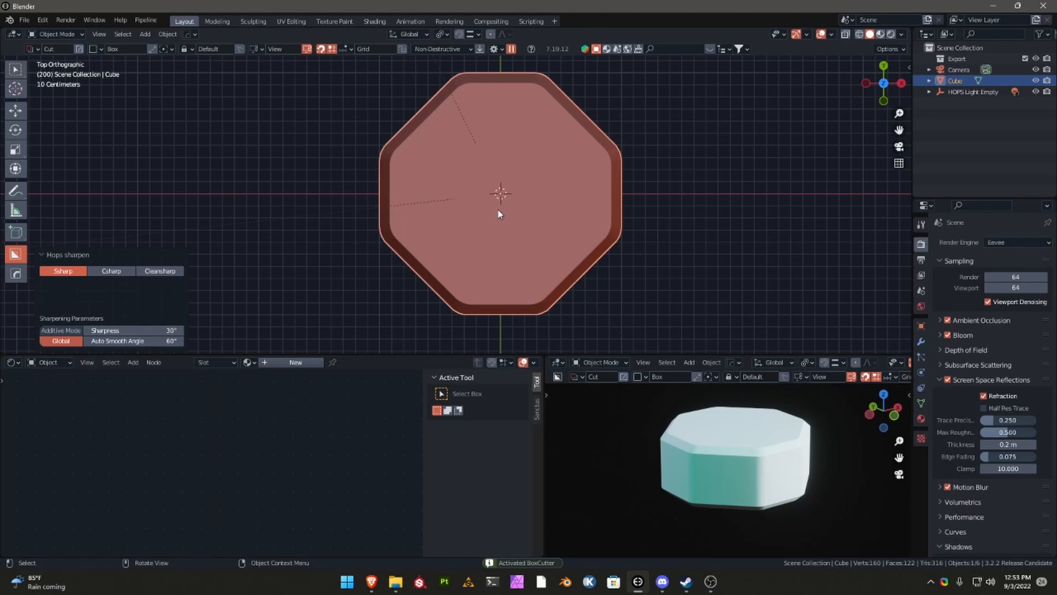
pyautogui.press('d')
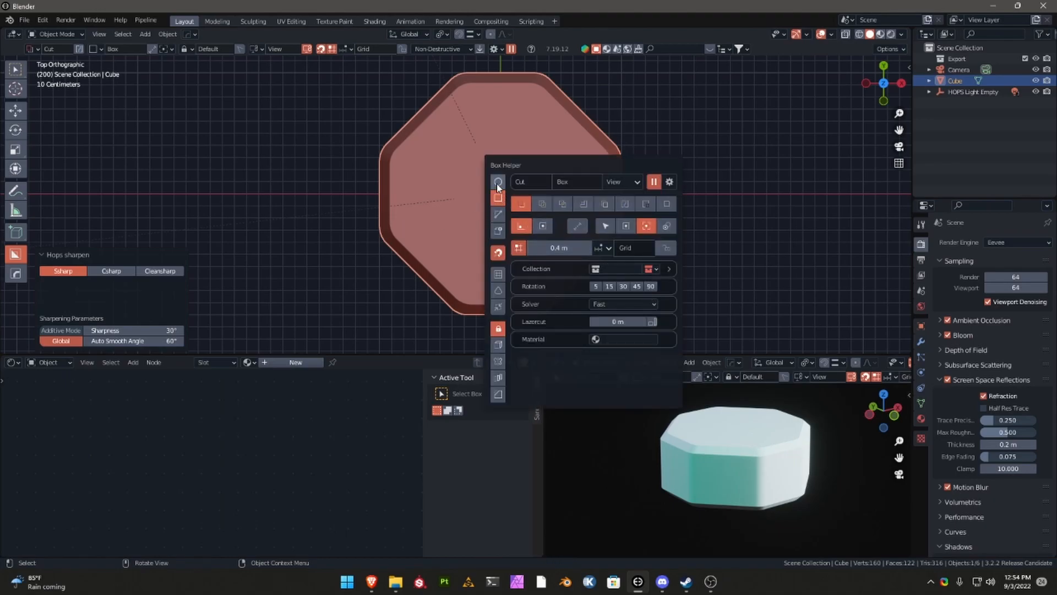
pyautogui.click(498, 182)
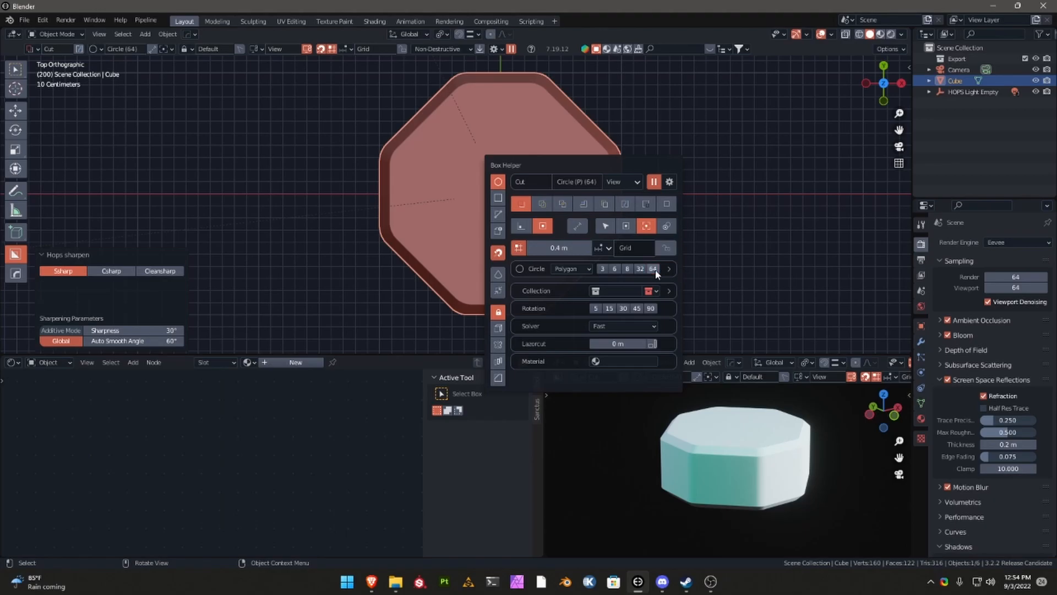
pyautogui.press('ctrl')
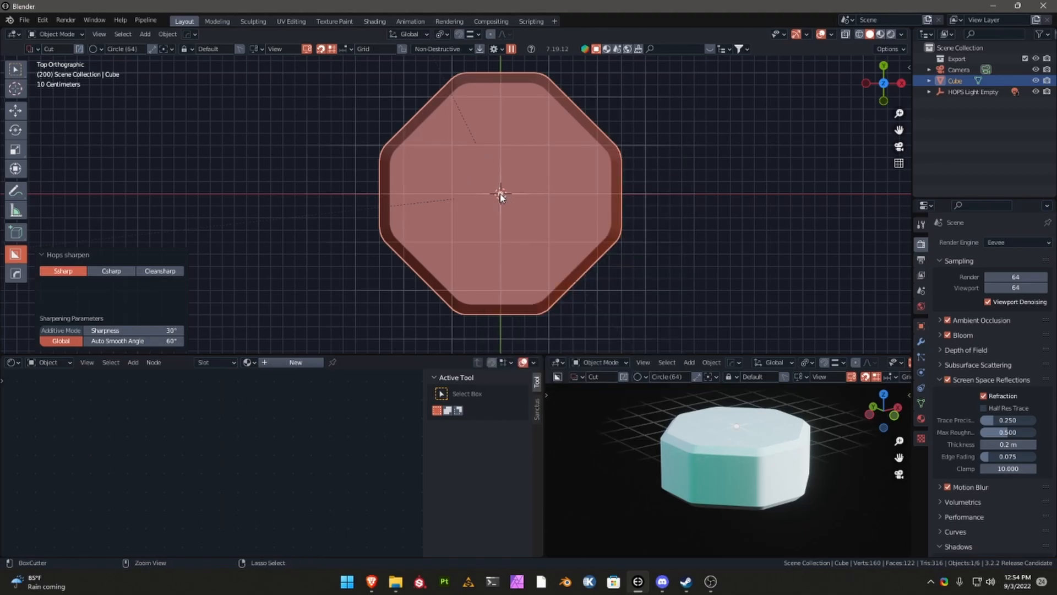
# Step: Try dot snapping for the BoxCutter circle and restore grid snapping at the block's centre
pyautogui.click(333, 49)
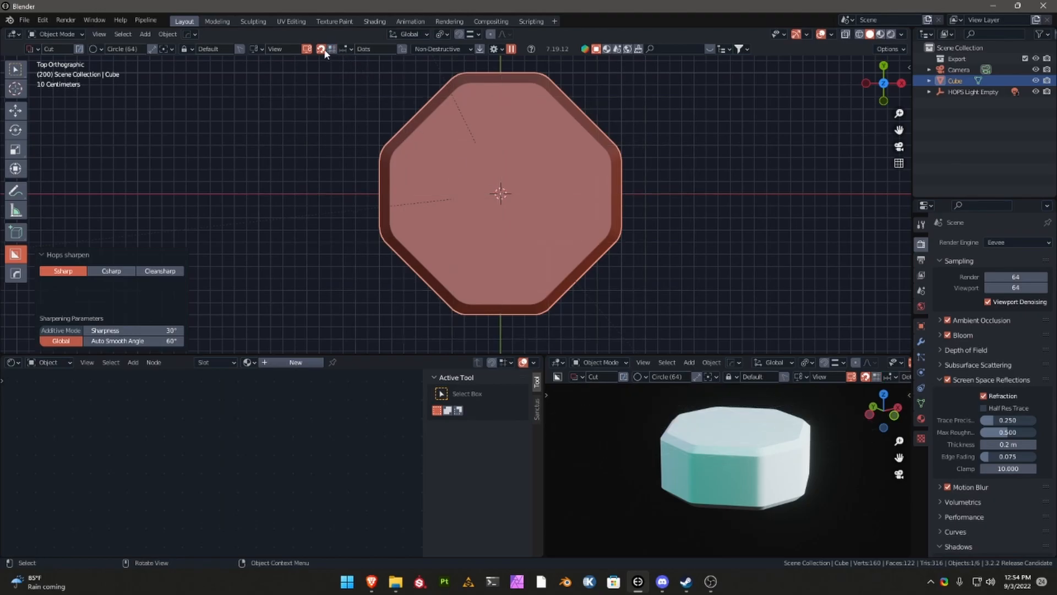
pyautogui.click(334, 49)
pyautogui.press('ctrl')
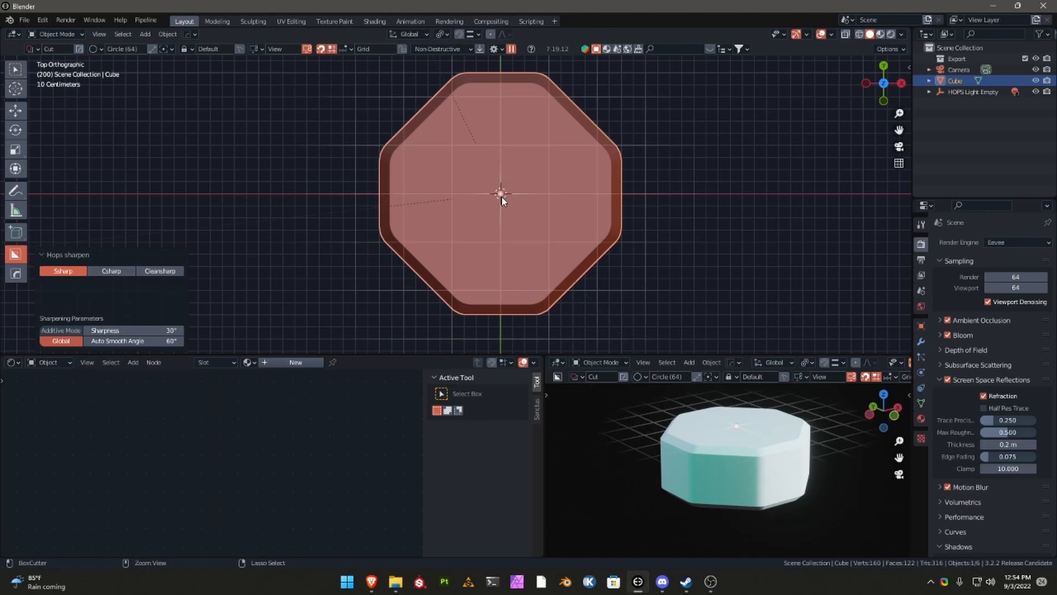
# Step: Cut a centred circular hole right through the octagonal block with BoxCutter, about half the block's width in diameter
pyautogui.moveTo(501, 196)
pyautogui.mouseDown()
pyautogui.moveTo(575, 227)
pyautogui.moveTo(561, 224)
pyautogui.mouseUp()
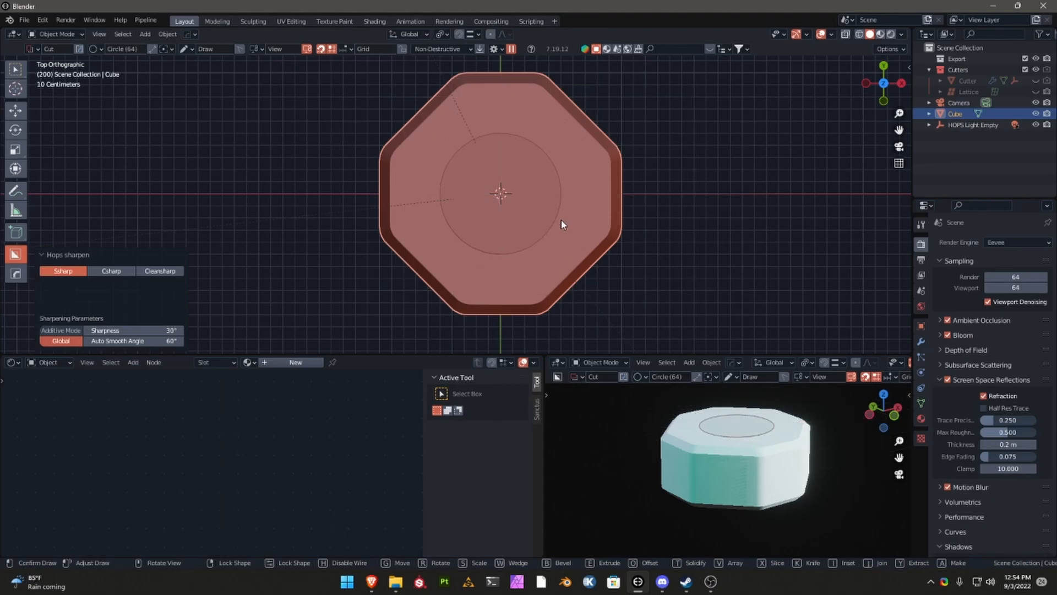
pyautogui.moveTo(561, 221); pyautogui.dragTo(560, 220)
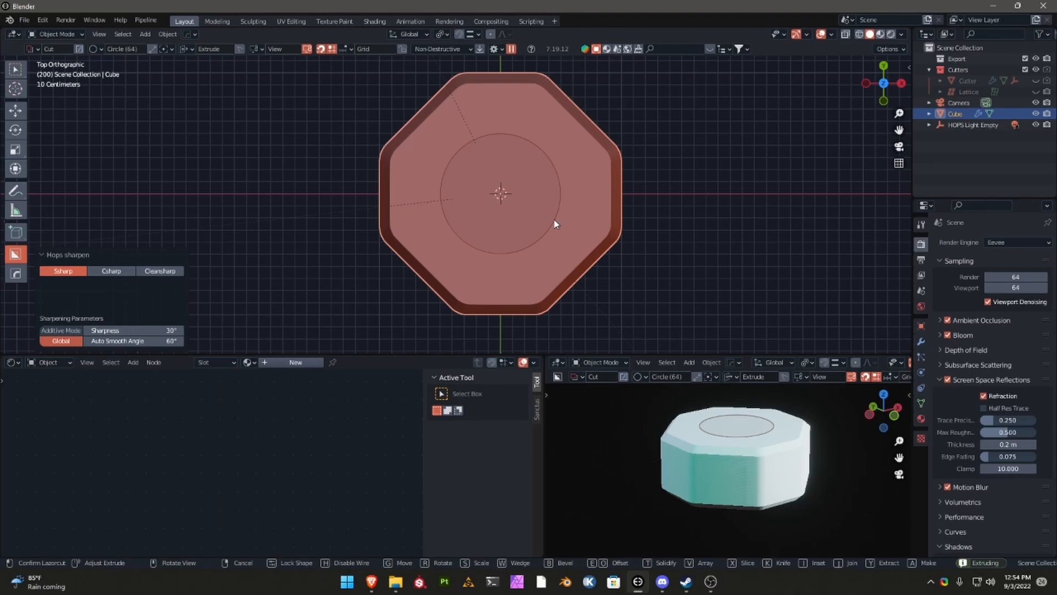
pyautogui.moveTo(540, 216); pyautogui.dragTo(506, 160, button='middle')
pyautogui.press('e')
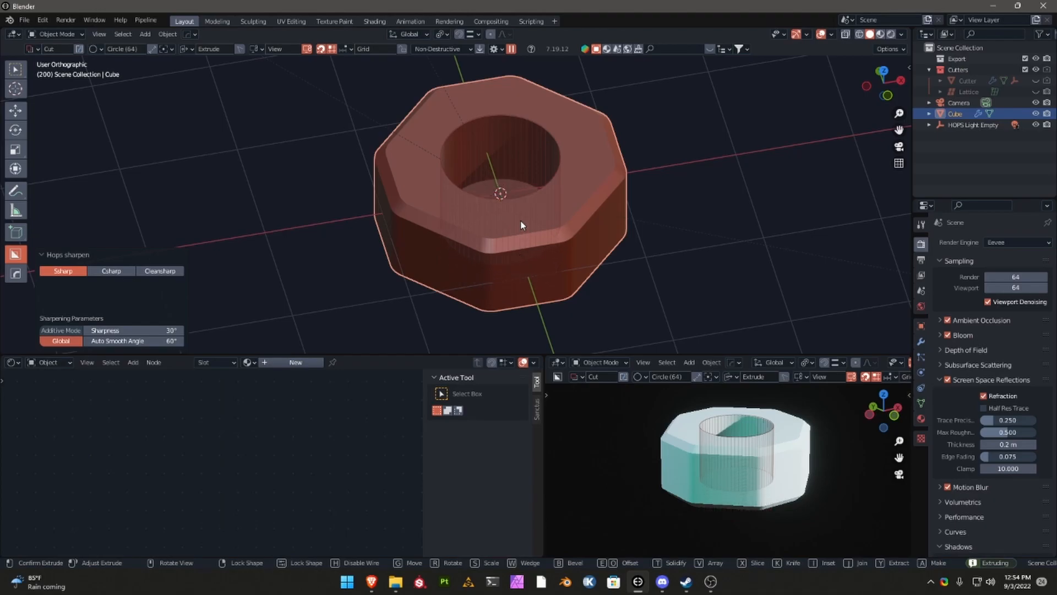
pyautogui.press('Tab')
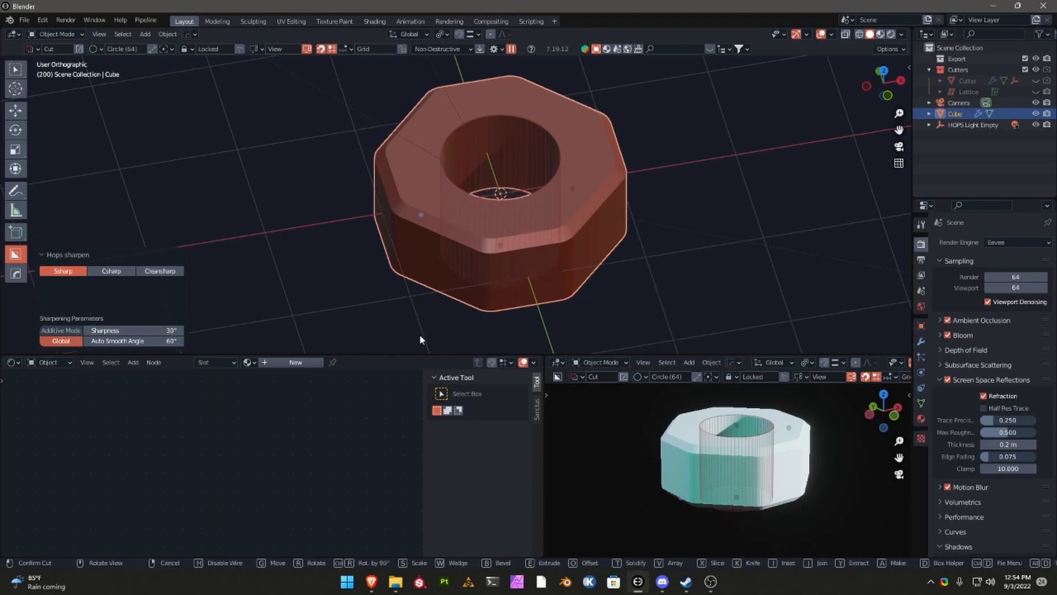
pyautogui.click(419, 319)
pyautogui.moveTo(512, 156); pyautogui.dragTo(544, 164, button='middle')
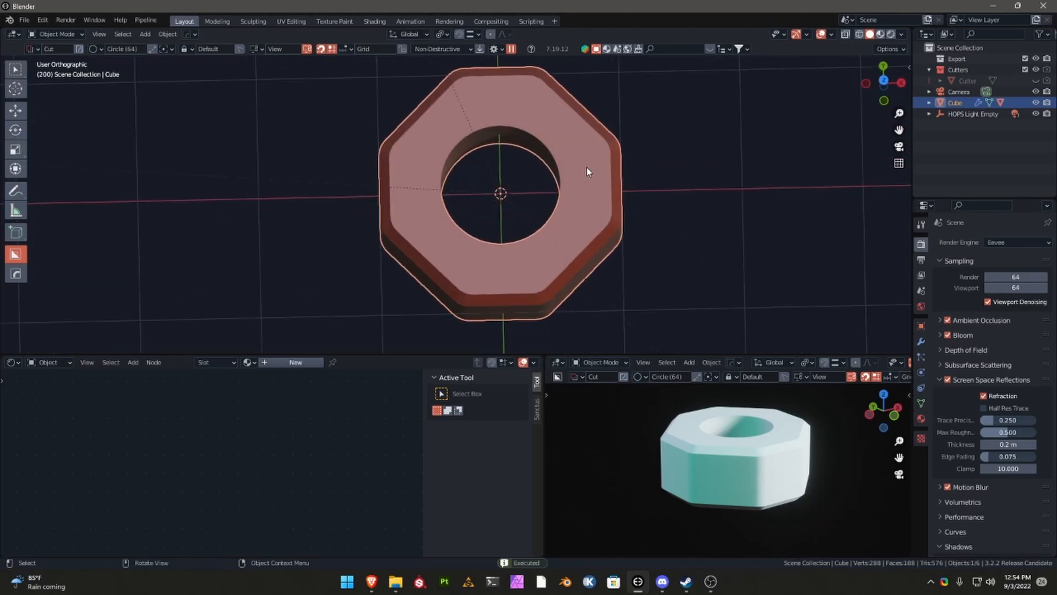
# Step: Apply the boolean cut on the block with the HOps Smart Apply operation
pyautogui.press('q')
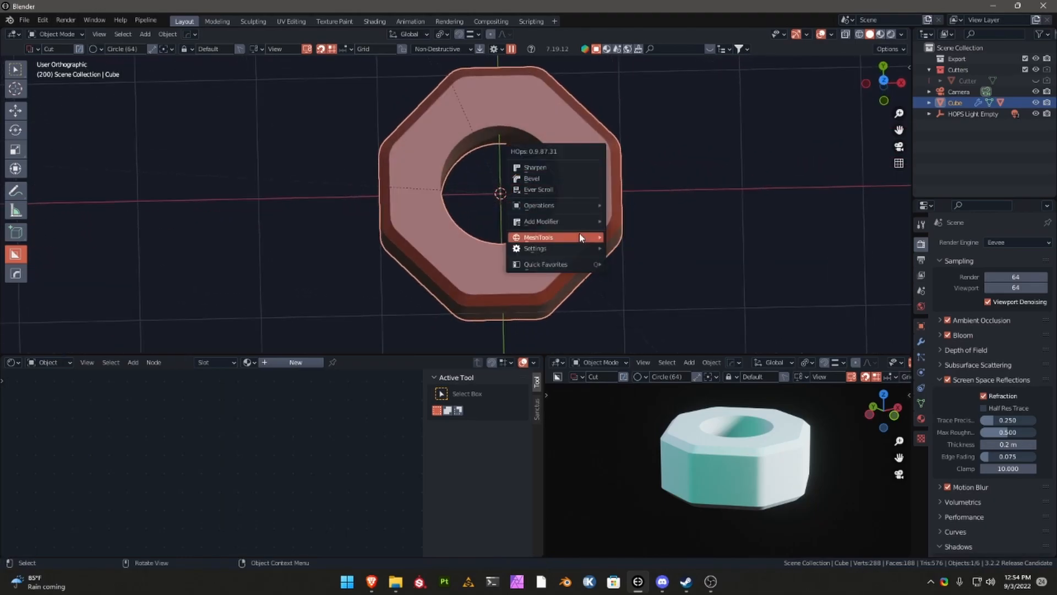
pyautogui.moveTo(581, 238)
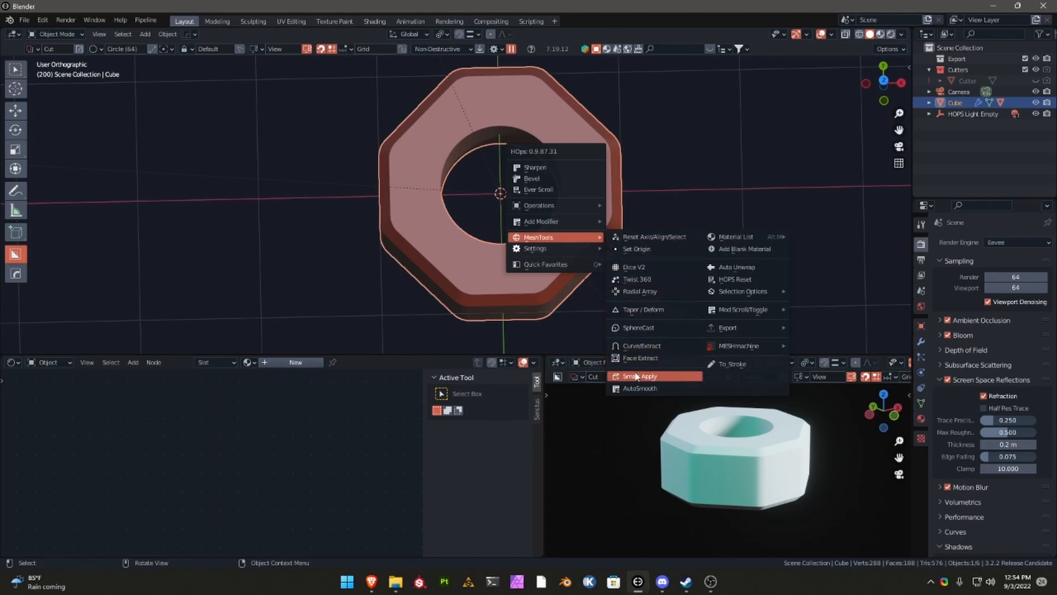
pyautogui.click(637, 376)
pyautogui.moveTo(588, 173); pyautogui.dragTo(630, 198, button='middle')
# Step: Select the hole's complete upper rim in Edit Mode and run a MESHmachine Offset Cut with width 0.10 and Resample off
pyautogui.press('Tab')
pyautogui.click(595, 214)
pyautogui.moveTo(628, 151); pyautogui.dragTo(688, 171, button='middle')
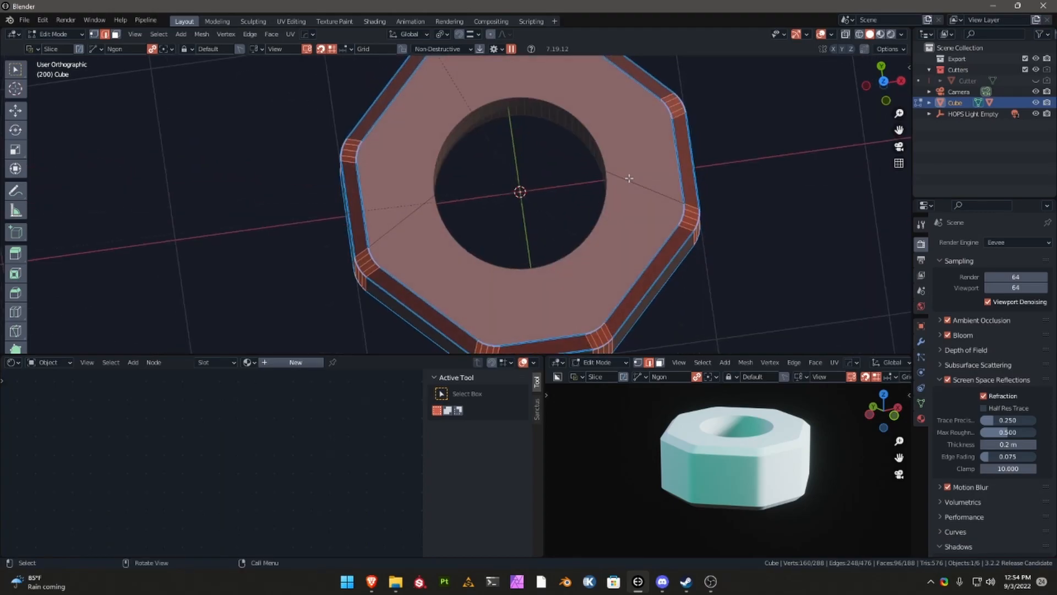
pyautogui.scroll(-3, 739, 160)
pyautogui.click(884, 81)
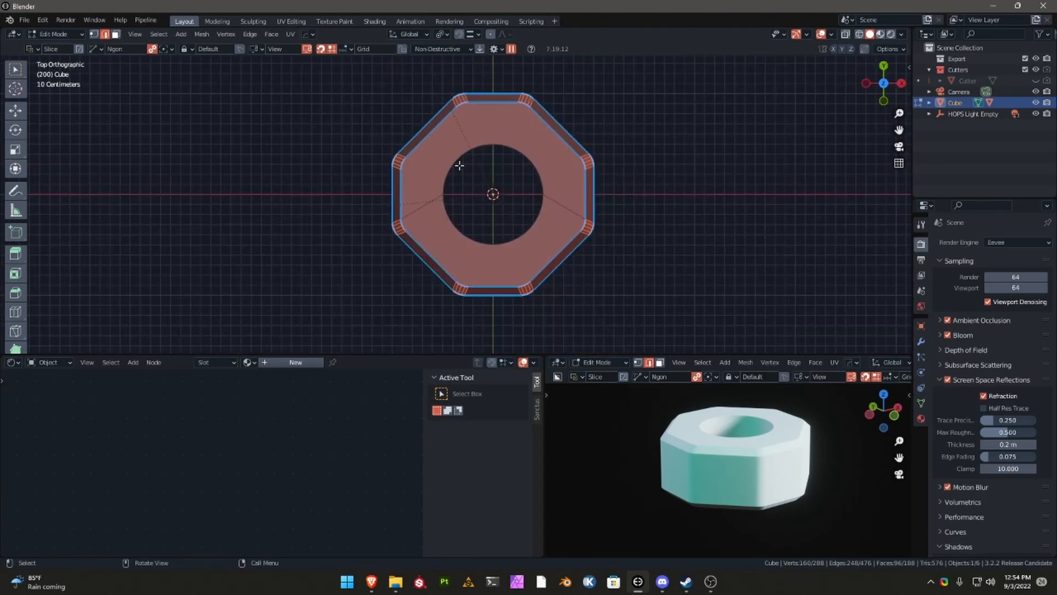
pyautogui.scroll(3, 516, 191)
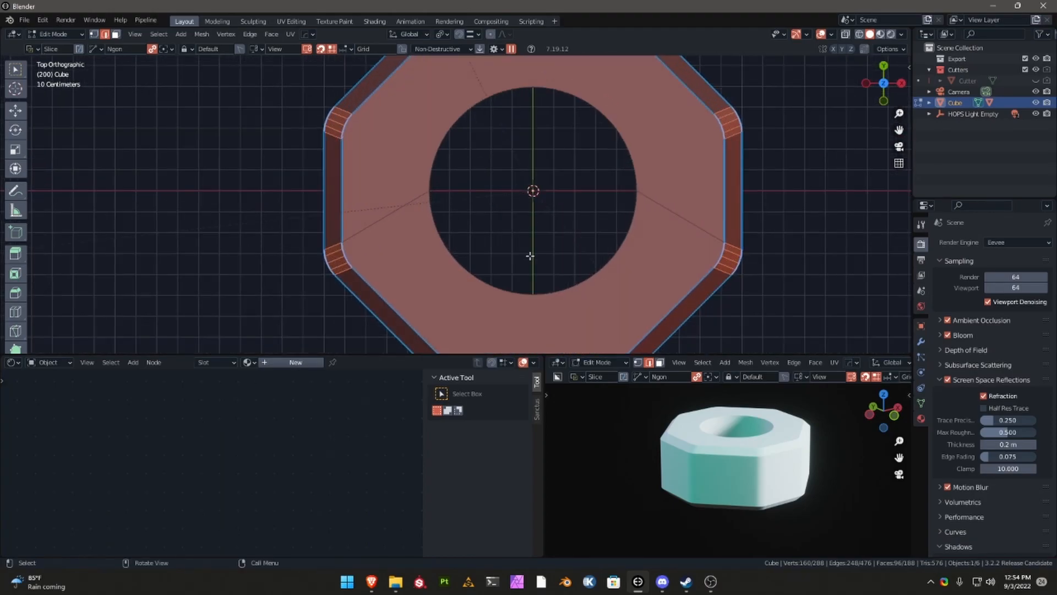
pyautogui.keyDown('alt'); pyautogui.click(571, 285); pyautogui.keyUp('alt')
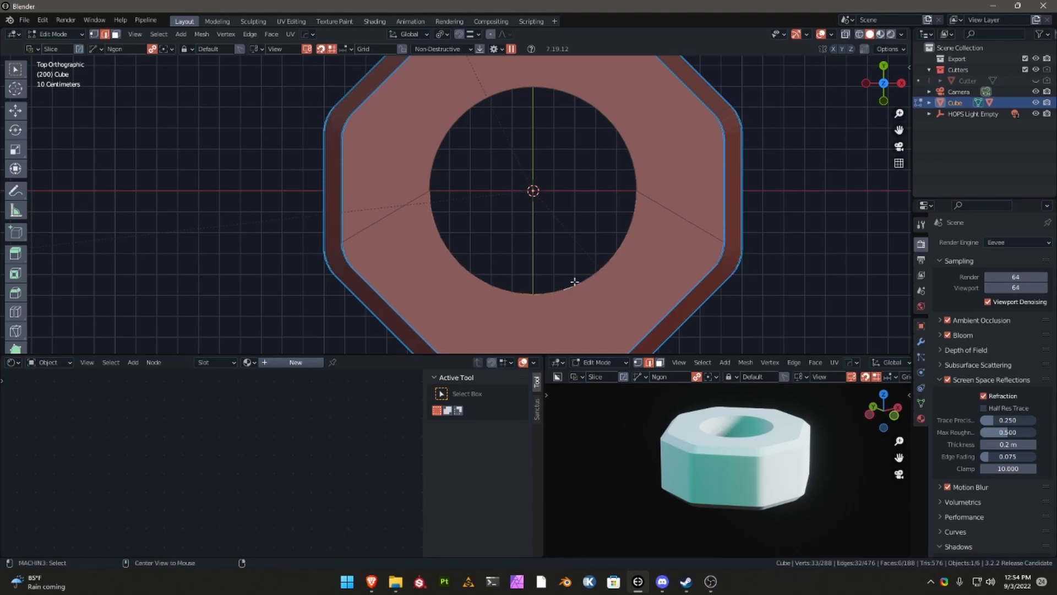
pyautogui.moveTo(620, 190); pyautogui.dragTo(603, 135, button='middle')
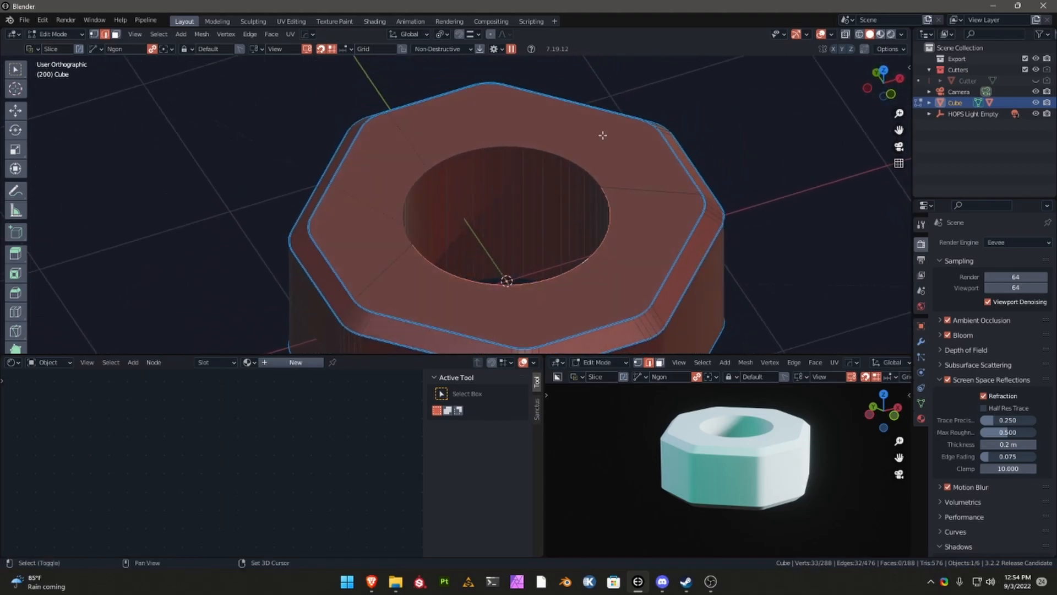
pyautogui.keyDown('alt'); pyautogui.keyDown('shift'); pyautogui.click(583, 168); pyautogui.keyUp('shift'); pyautogui.keyUp('alt')
pyautogui.press('y')
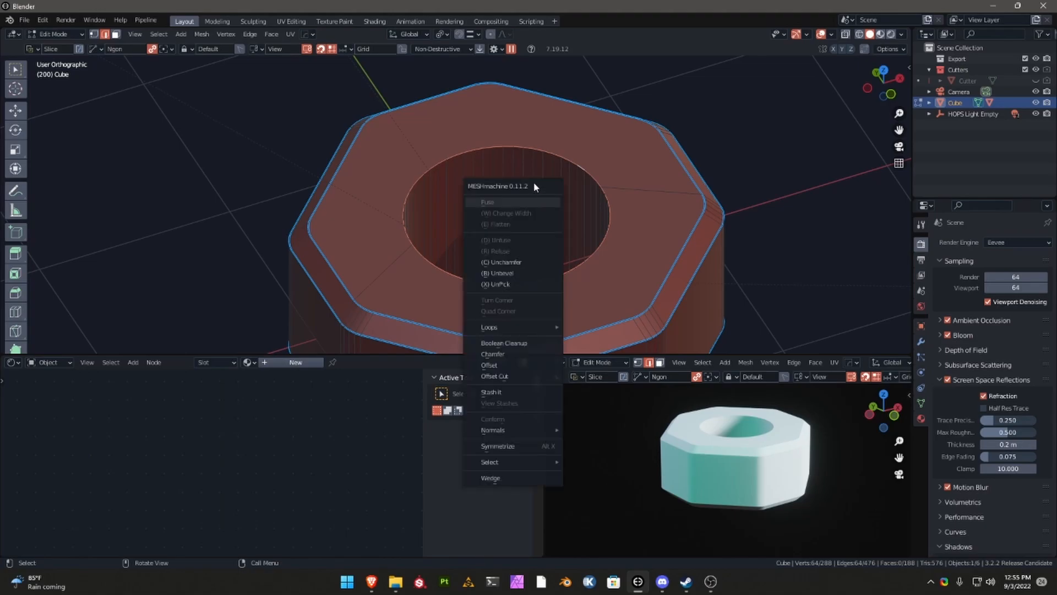
pyautogui.click(511, 374)
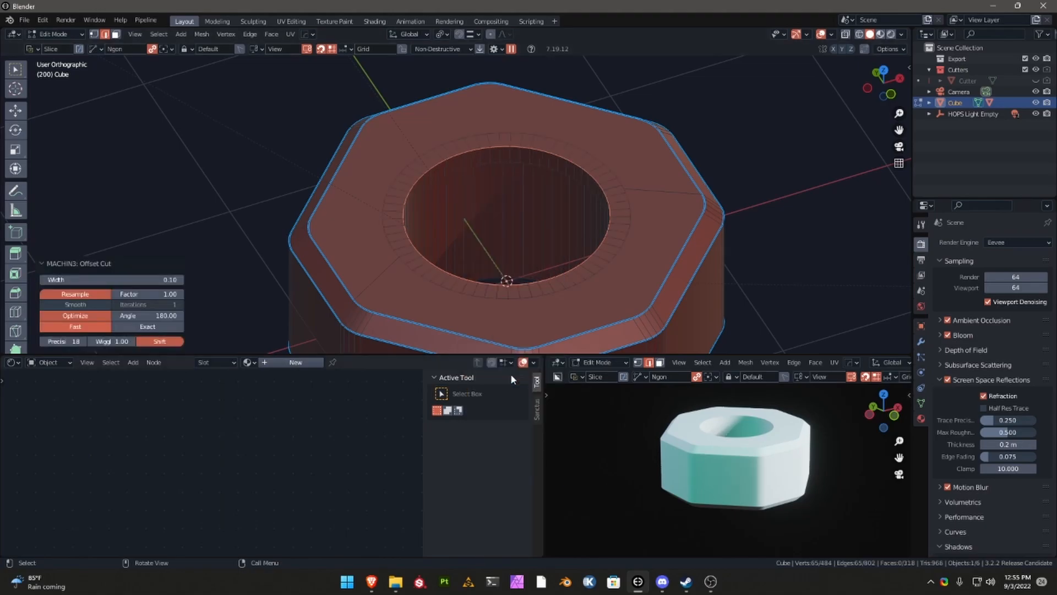
pyautogui.click(97, 296)
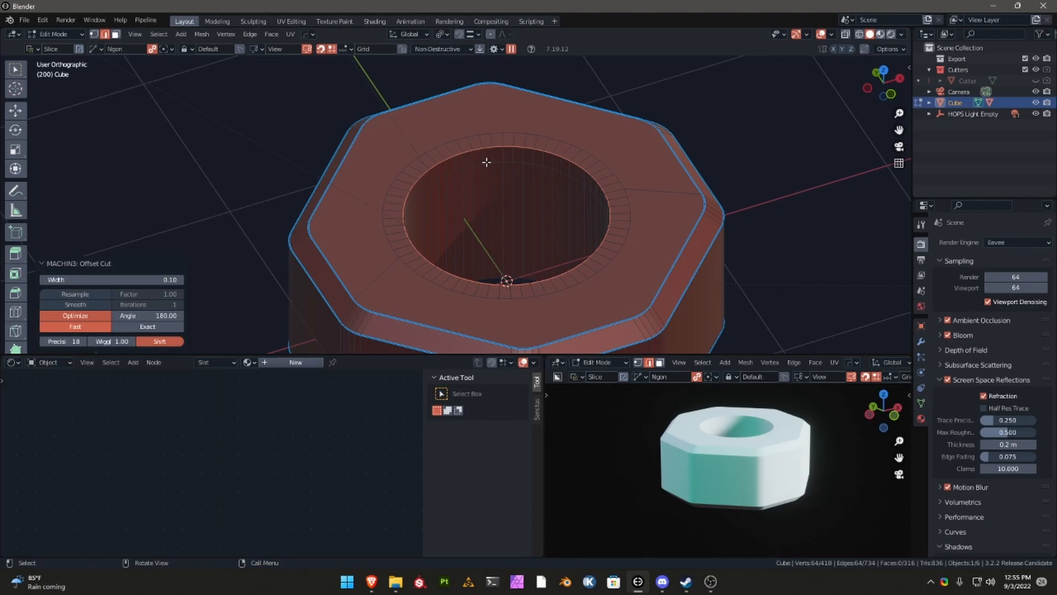
# Step: Bevel the hole's upper rim with one segment and a width of about 0.057 m
pyautogui.scroll(2, 486, 162)
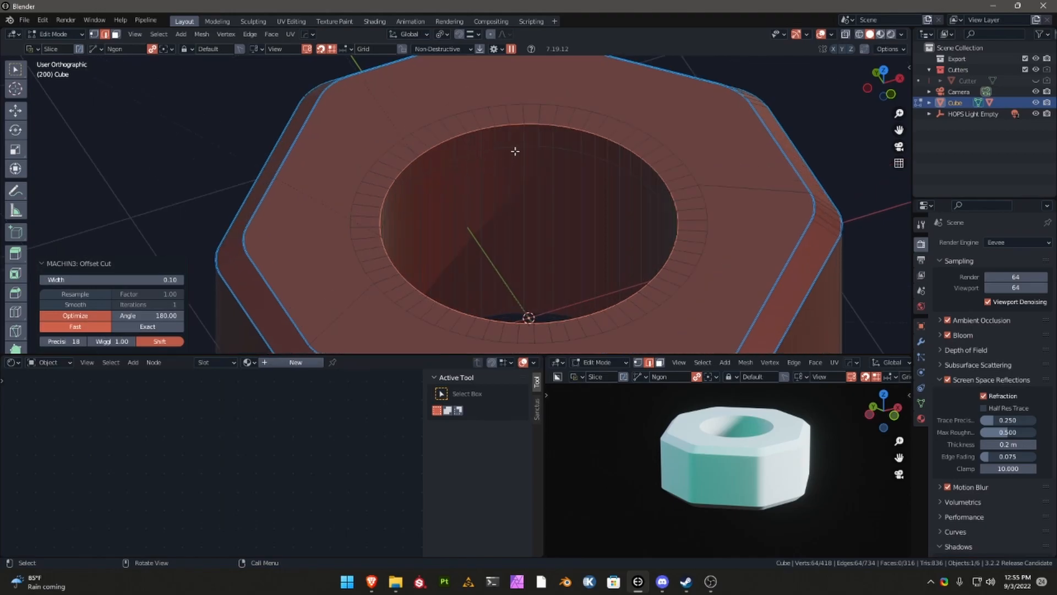
pyautogui.hotkey('ctrl', 'b')
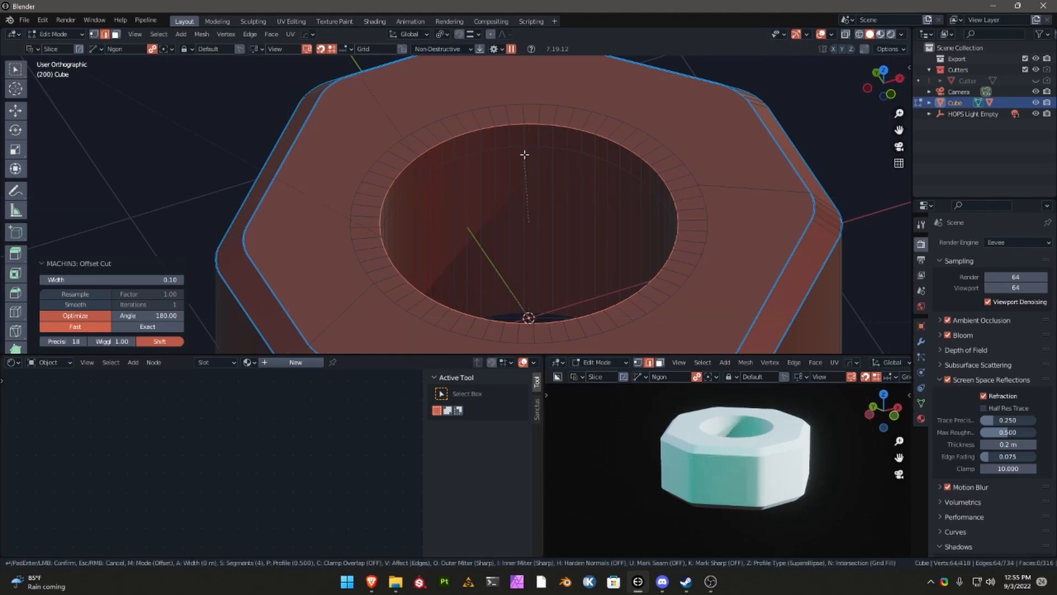
pyautogui.scroll(-3, 569, 151)
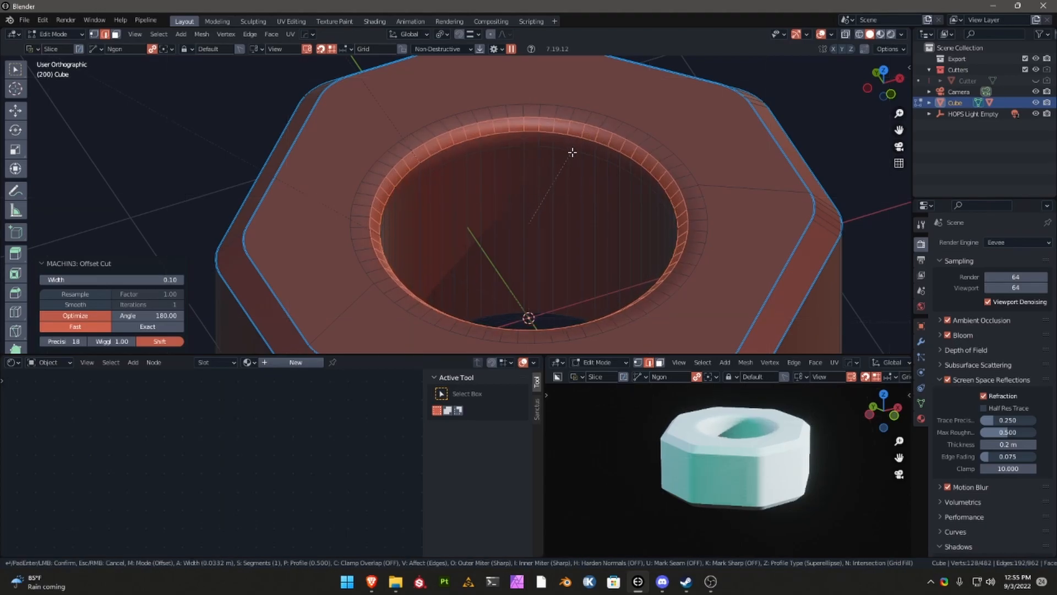
pyautogui.click(598, 165)
# Step: Return to Object Mode and apply the HOps Sharpen operation to the drilled block
pyautogui.press('Tab')
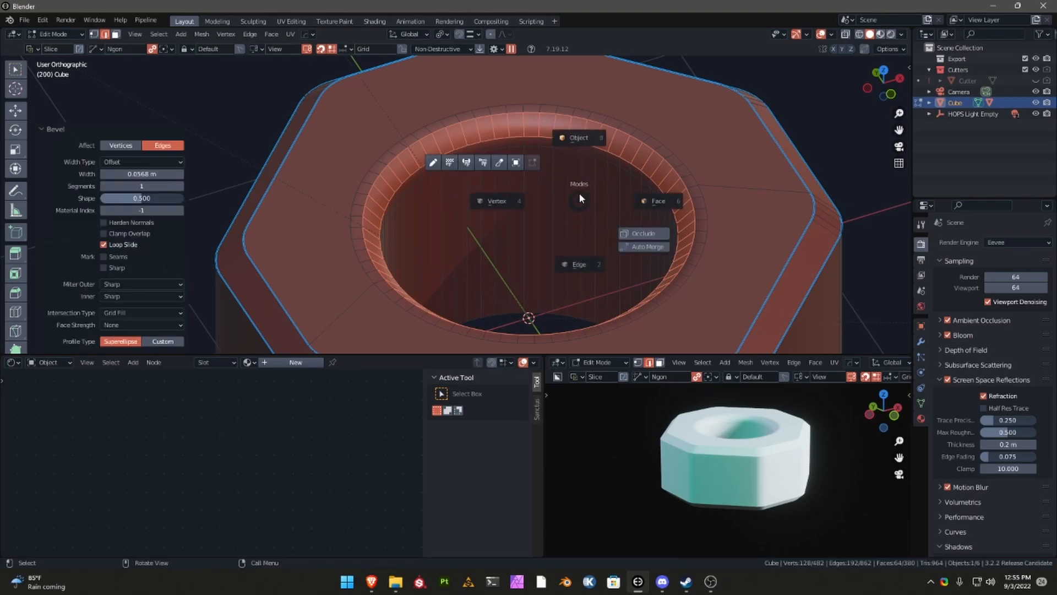
pyautogui.click(578, 144)
pyautogui.press('q')
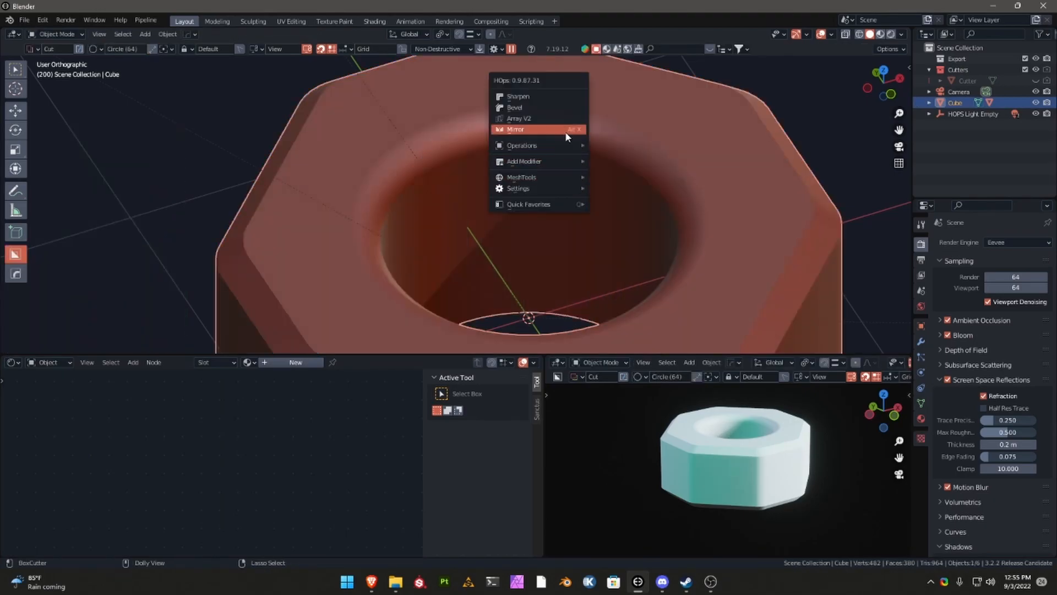
pyautogui.click(533, 97)
pyautogui.moveTo(589, 177)
pyautogui.mouseDown(button='middle')
pyautogui.moveTo(619, 153)
pyautogui.moveTo(594, 163)
pyautogui.mouseUp(button='middle')
pyautogui.scroll(-1, 593, 187)
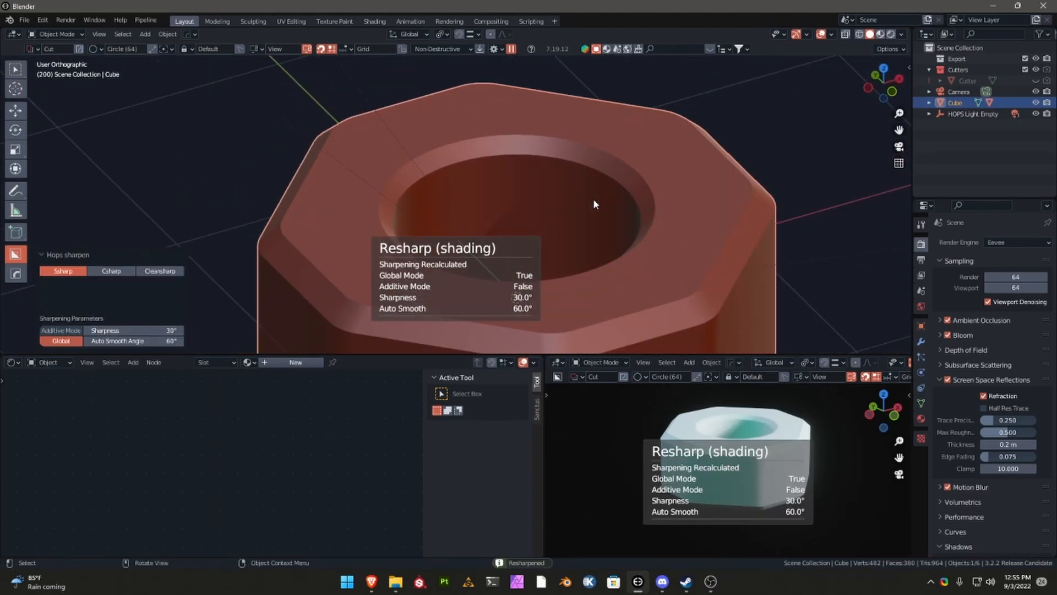
# Step: Mirror the block along the global Z axis about the 3D cursor with the HOps mirror modifier
pyautogui.scroll(-2, 591, 203)
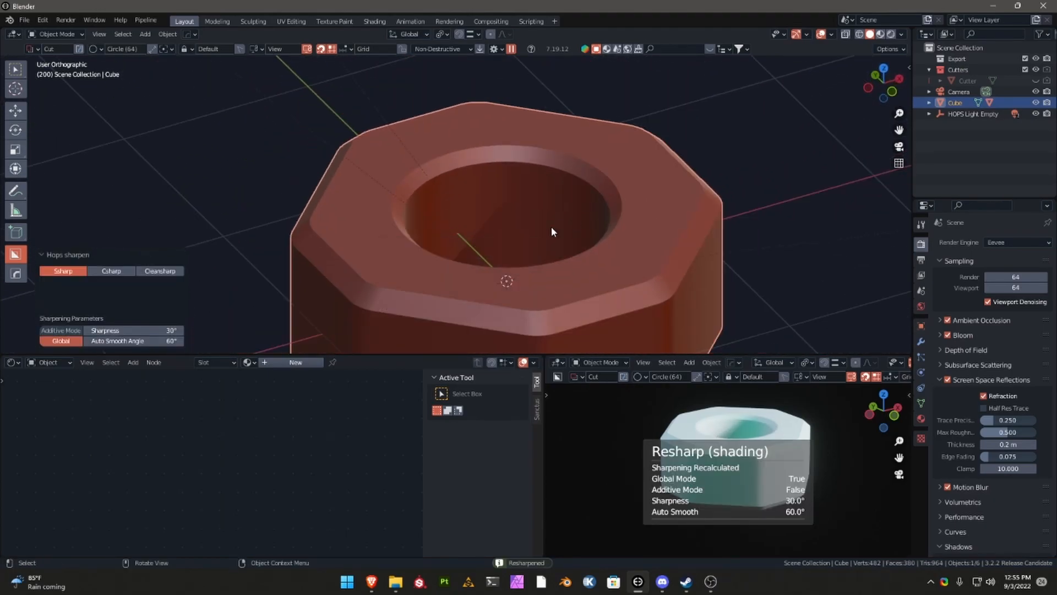
pyautogui.hotkey('alt', 'x')
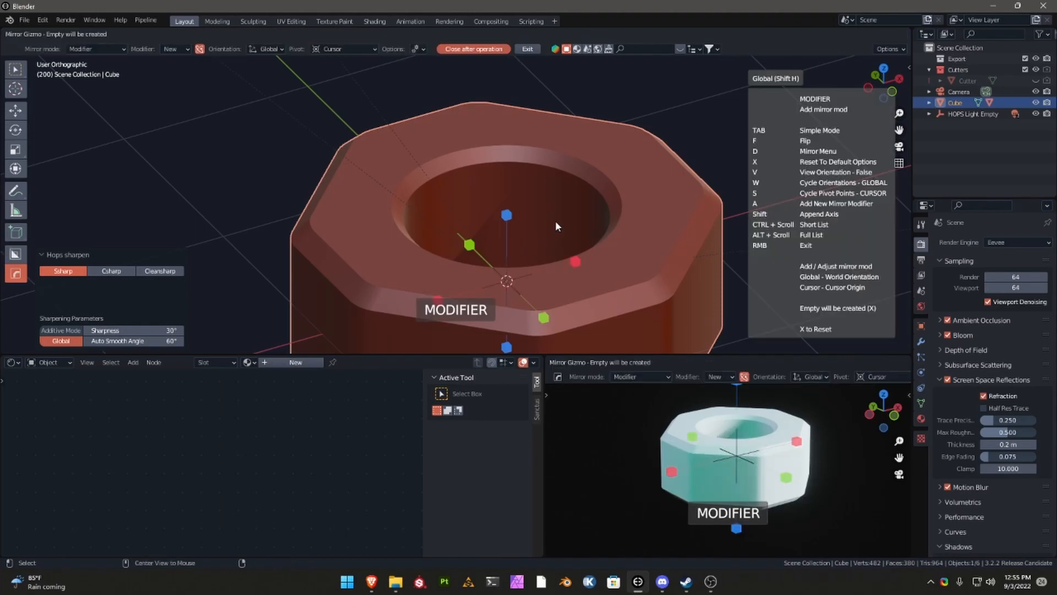
pyautogui.click(506, 215)
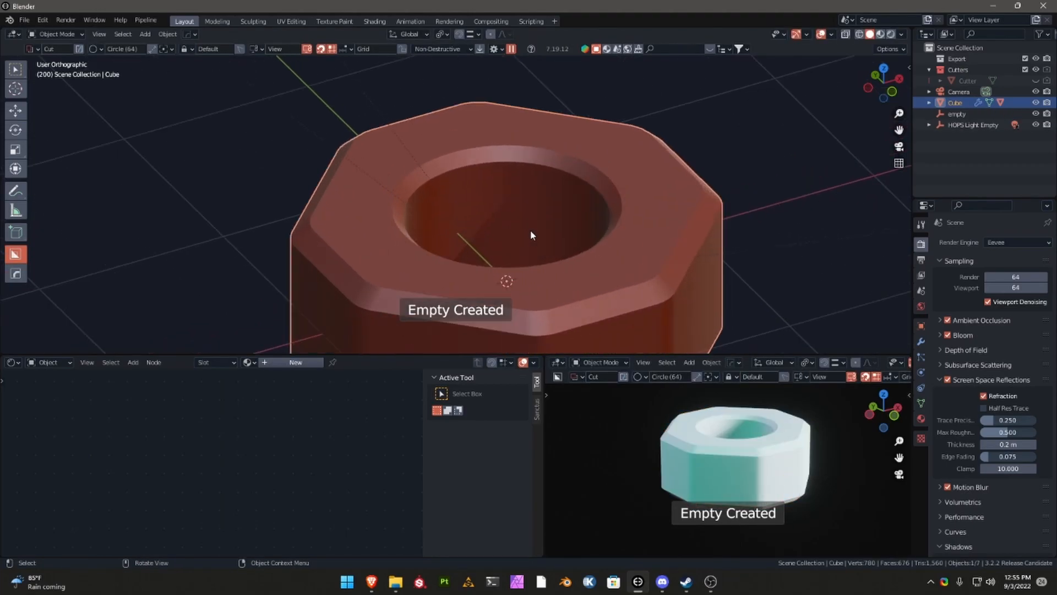
# Step: Select the extra edge loop just below the bevel inside the hole and dissolve it
pyautogui.scroll(3, 533, 231)
pyautogui.press('Tab')
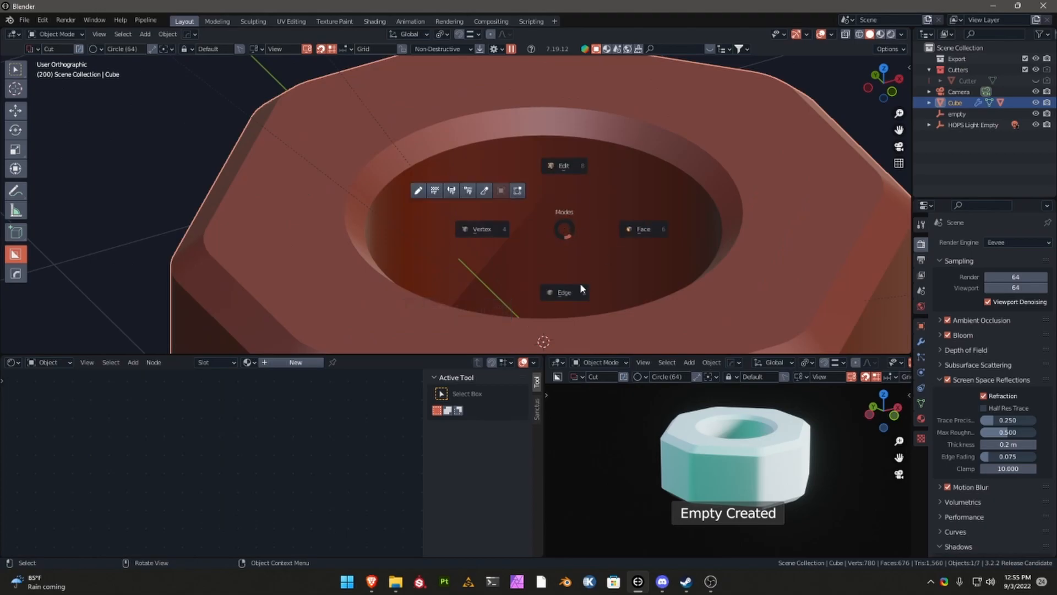
pyautogui.click(568, 292)
pyautogui.keyDown('alt'); pyautogui.click(586, 151); pyautogui.keyUp('alt')
pyautogui.moveTo(583, 160); pyautogui.dragTo(575, 191, button='middle')
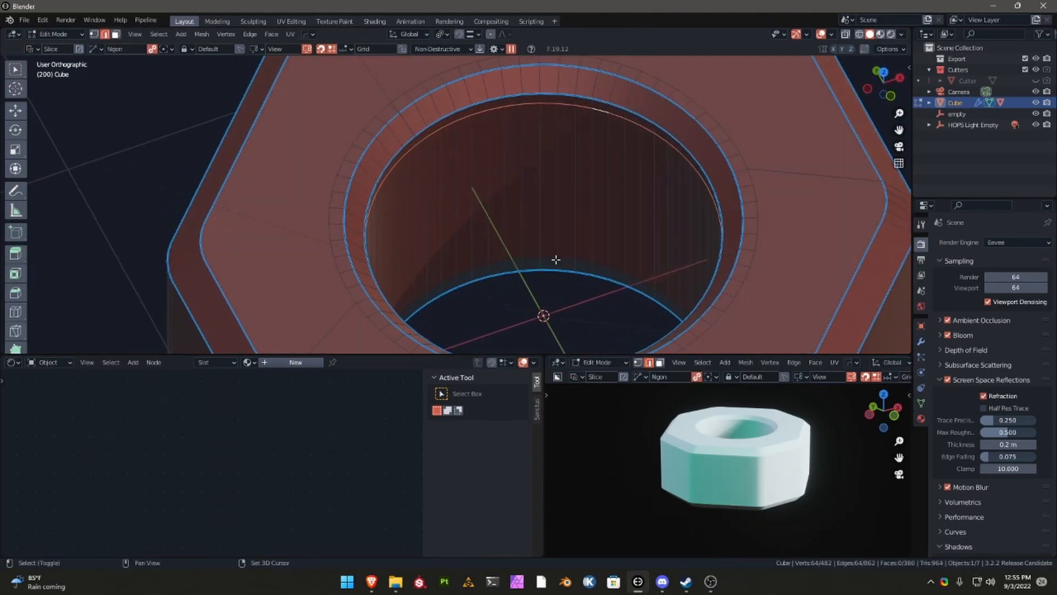
pyautogui.hotkey('ctrl', 'x')
# Step: Select the complete ring of faces forming the hole's inner wall in face mode
pyautogui.moveTo(585, 228); pyautogui.dragTo(626, 154, button='middle')
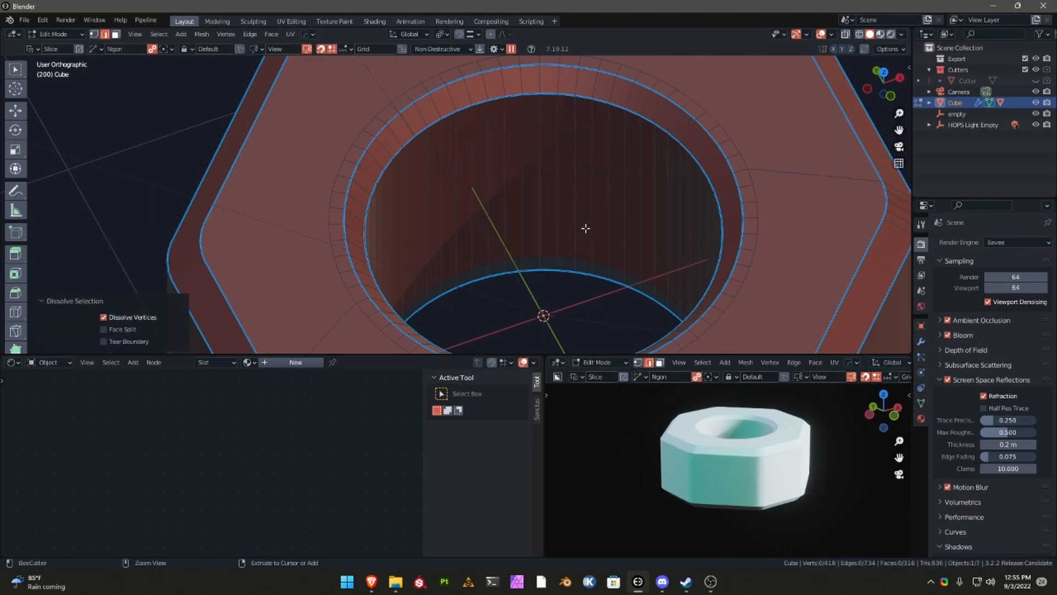
pyautogui.press('3')
pyautogui.click(604, 158)
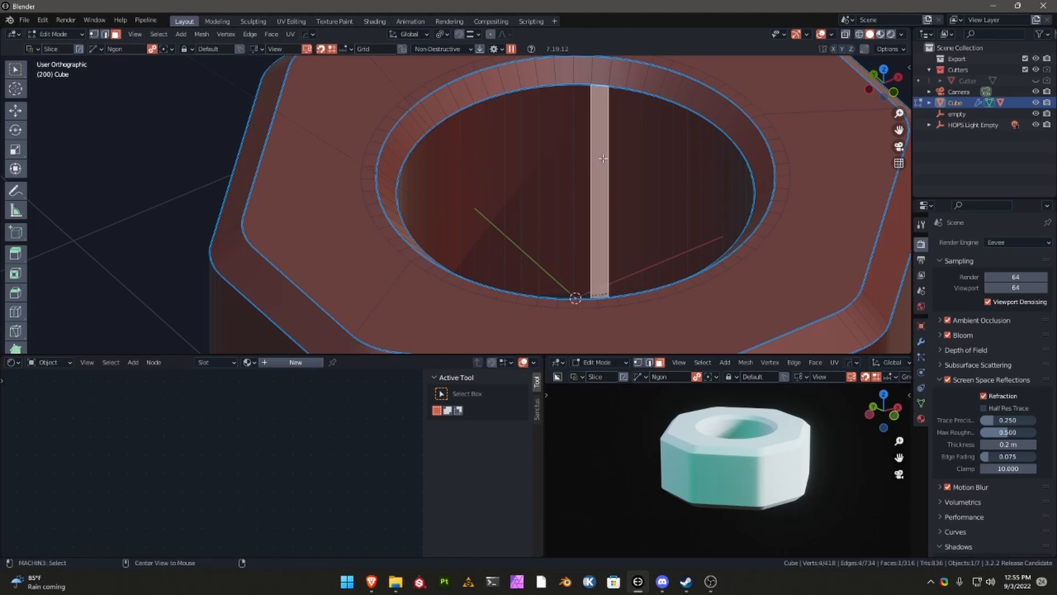
pyautogui.doubleClick(603, 162)
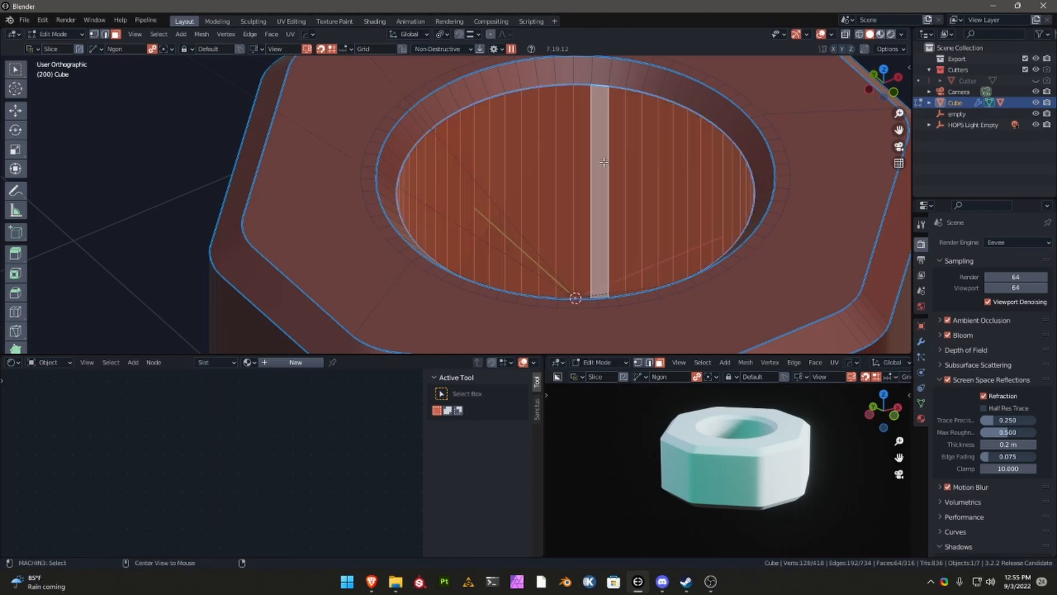
# Step: Filter the add-on preferences for "machin" and examine the MACHIN3tools settings, including the Thread tool's activation
pyautogui.rightClick(604, 162)
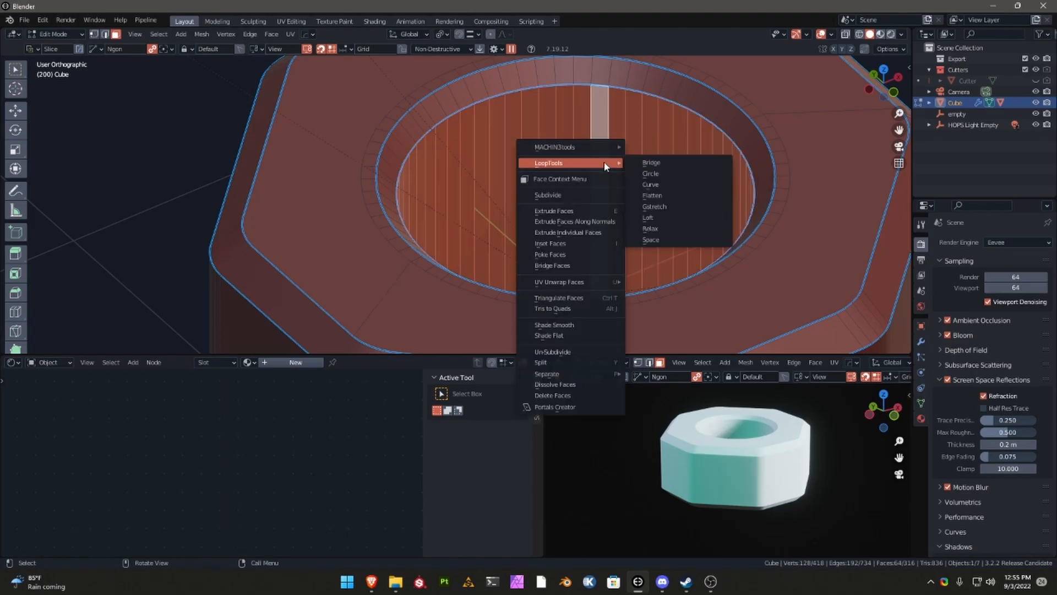
pyautogui.moveTo(606, 148)
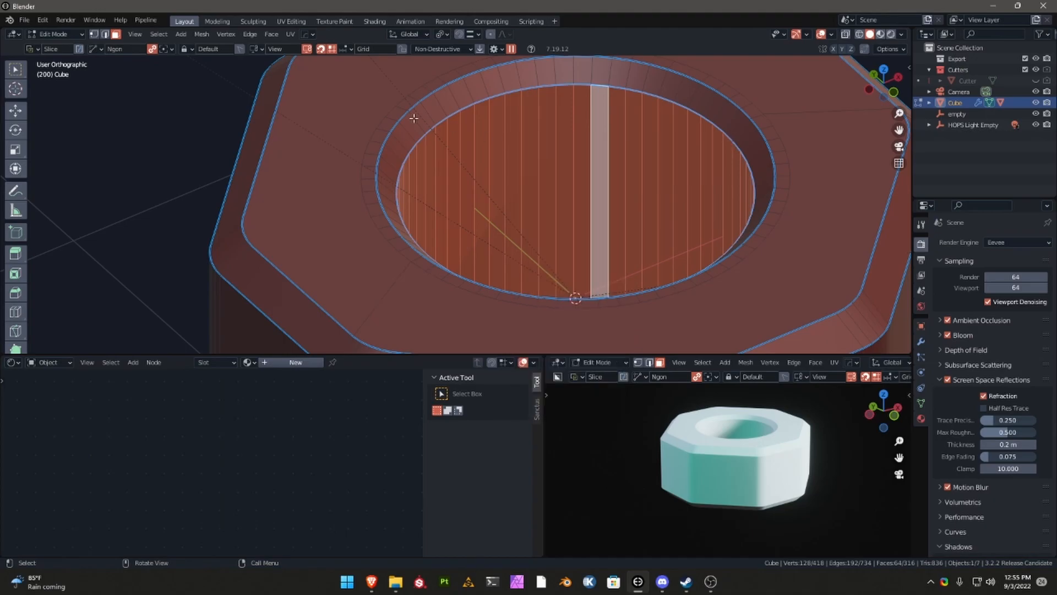
pyautogui.click(44, 22)
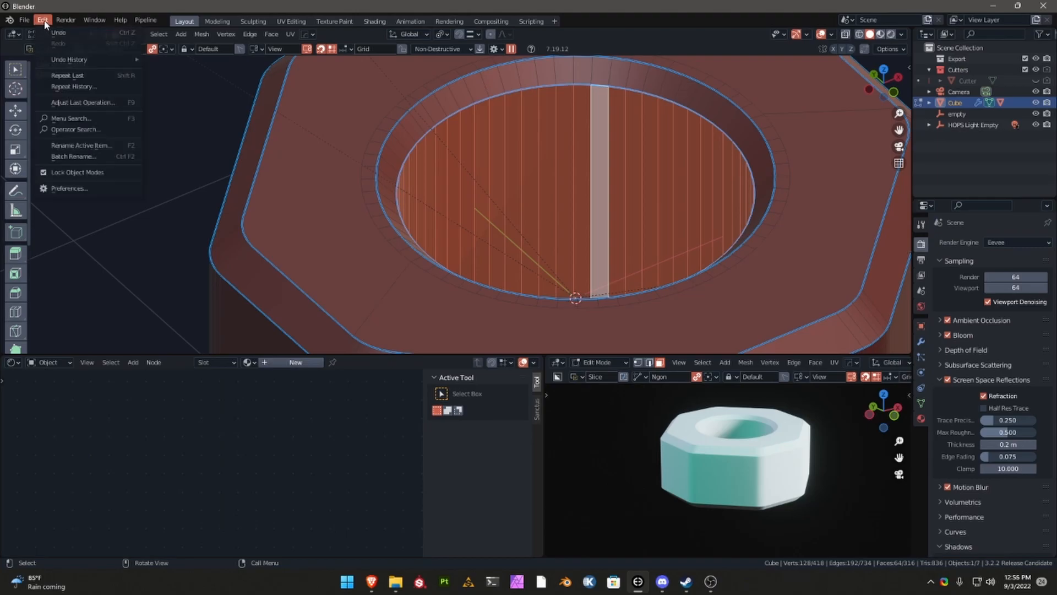
pyautogui.click(82, 188)
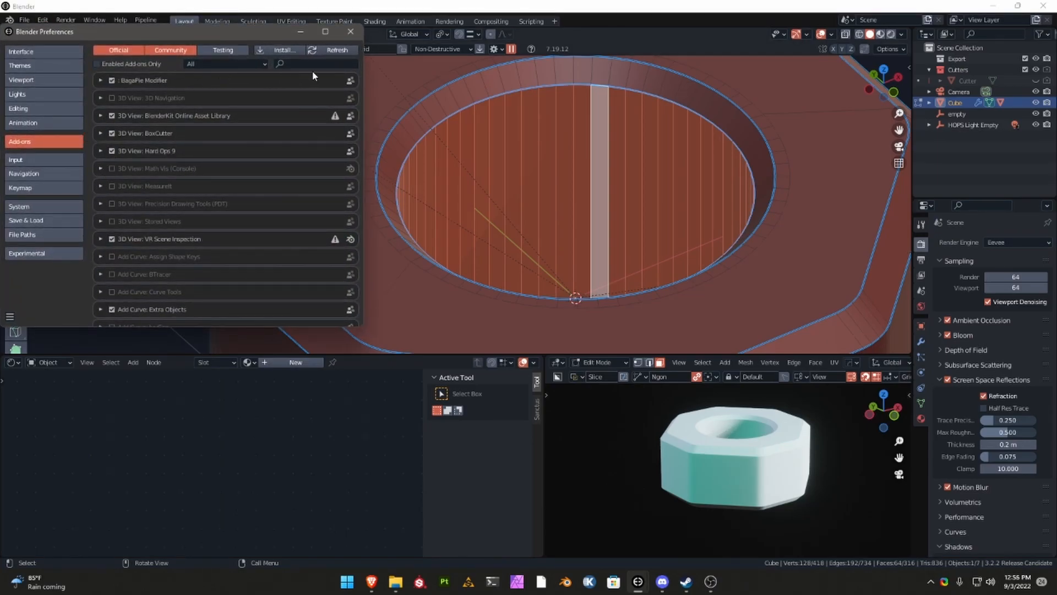
pyautogui.write('machin')
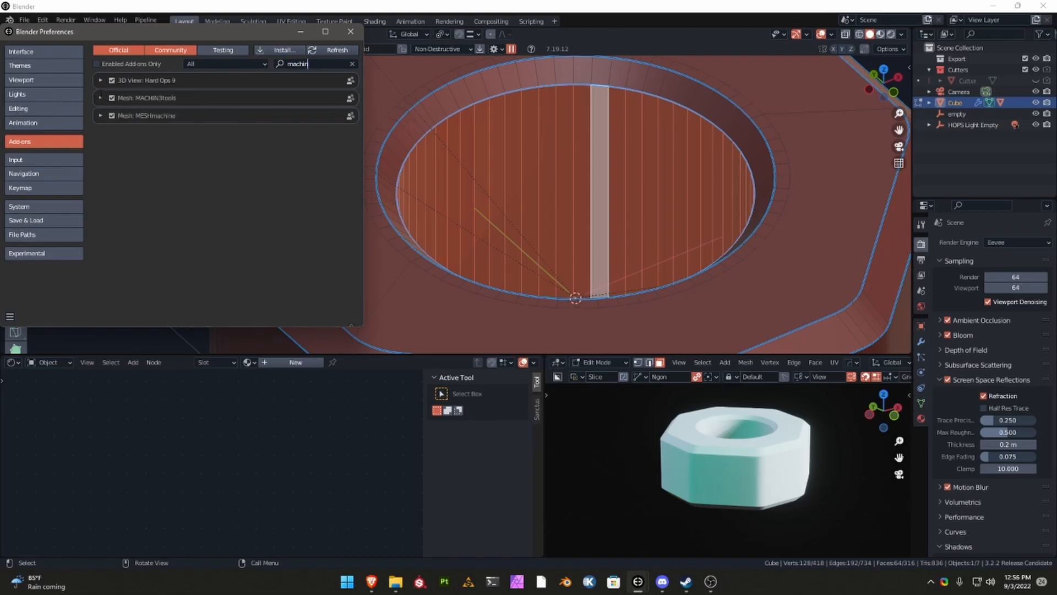
pyautogui.click(101, 98)
pyautogui.scroll(-3, 111, 175)
pyautogui.scroll(-8, 112, 175)
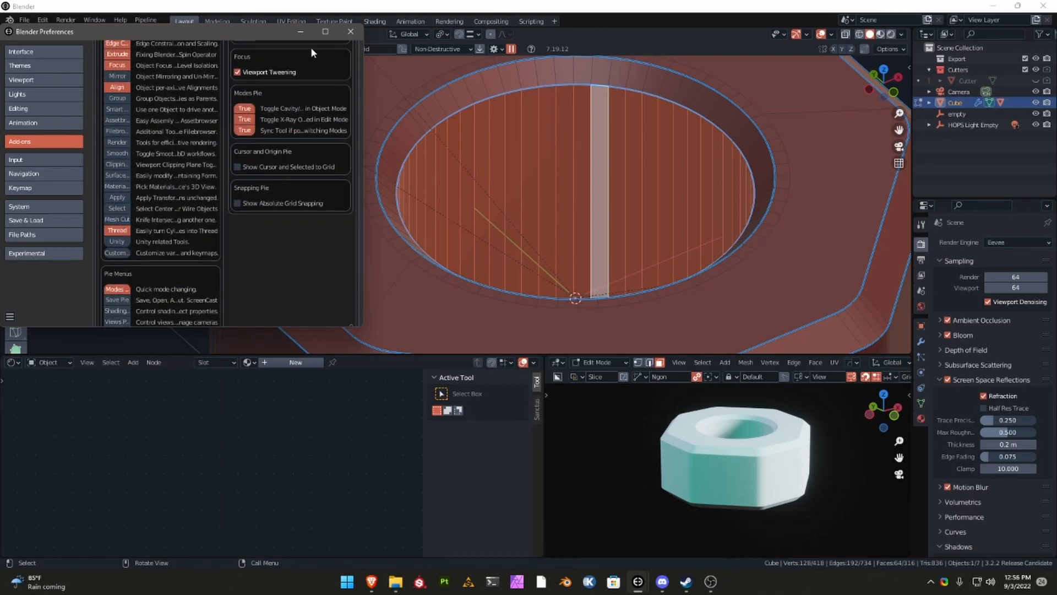
# Step: Close the preferences and add a MACHIN3tools thread to the selected inner wall faces of the hole
pyautogui.click(351, 32)
pyautogui.rightClick(575, 152)
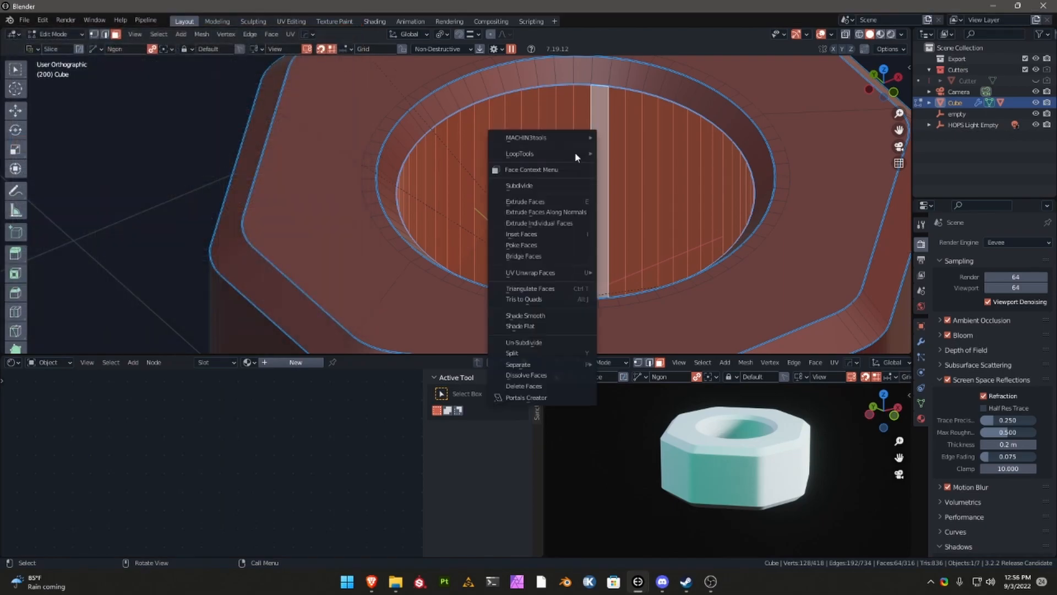
pyautogui.click(615, 135)
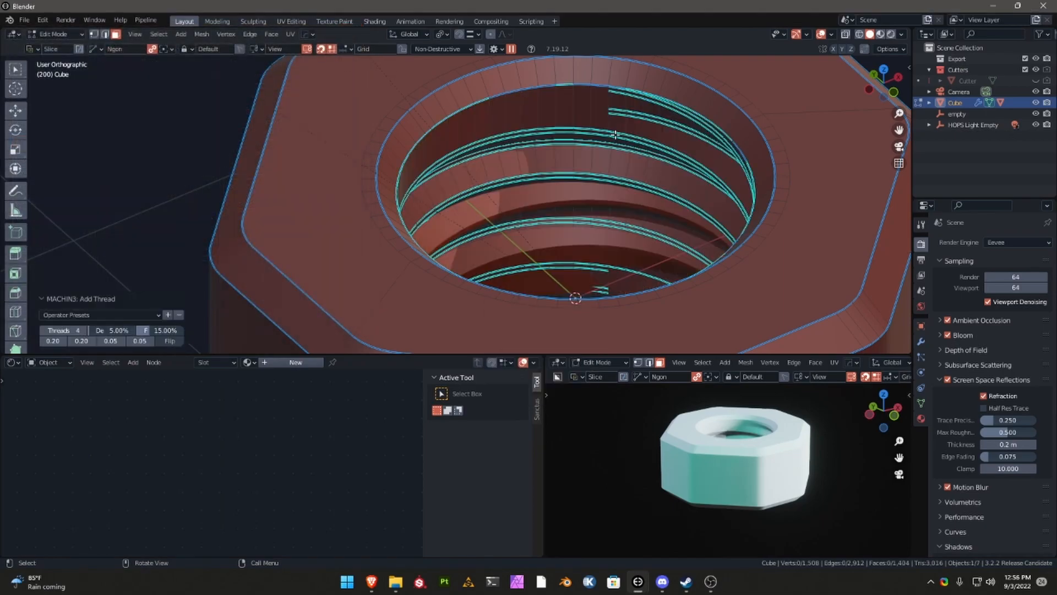
# Step: Set the added thread's number of threads to 13 and inspect it inside the hole in the rendered view
pyautogui.click(85, 330)
pyautogui.click(85, 331)
pyautogui.click(85, 330)
pyautogui.click(85, 331)
pyautogui.click(85, 331)
pyautogui.click(86, 331)
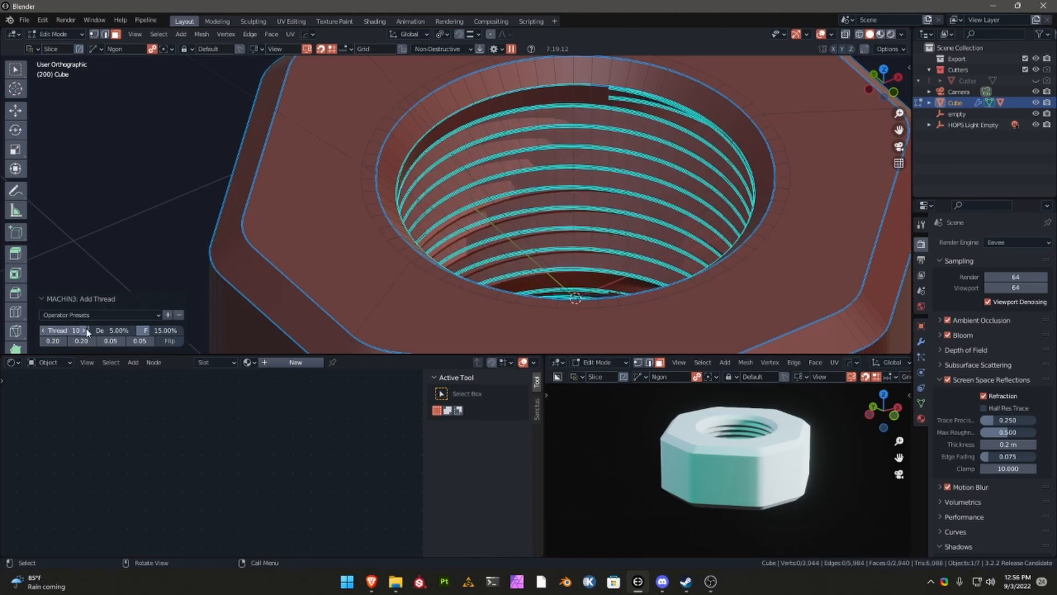
pyautogui.click(86, 331)
pyautogui.click(85, 331)
pyautogui.click(85, 330)
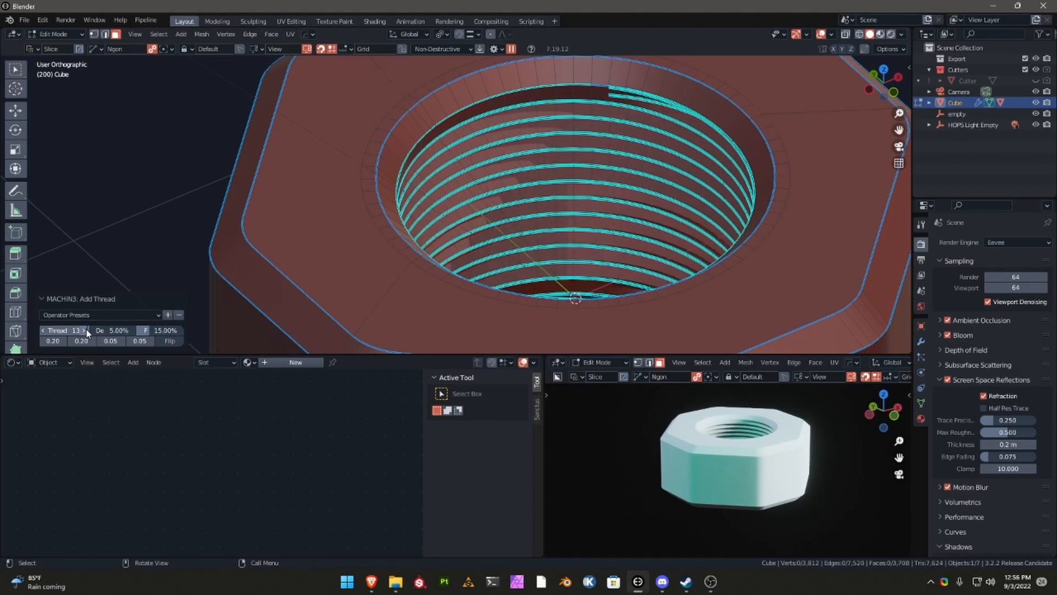
pyautogui.scroll(3, 773, 456)
pyautogui.moveTo(774, 439); pyautogui.dragTo(805, 401, button='middle')
pyautogui.scroll(10, 759, 462)
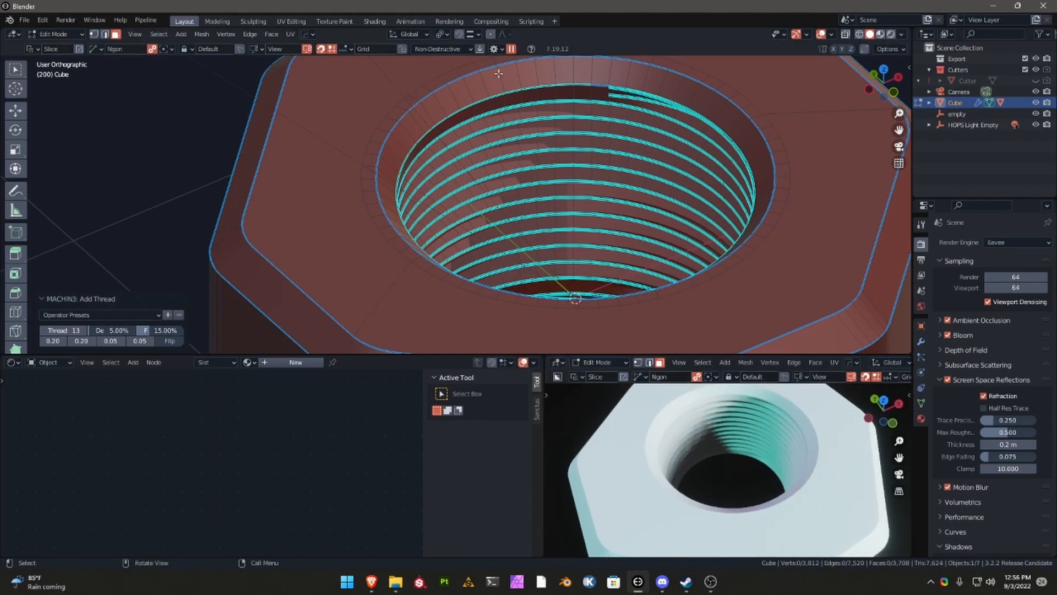
# Step: Return to Object Mode and add a 30° HOps bevel with 3 segments to the nut
pyautogui.press('Tab')
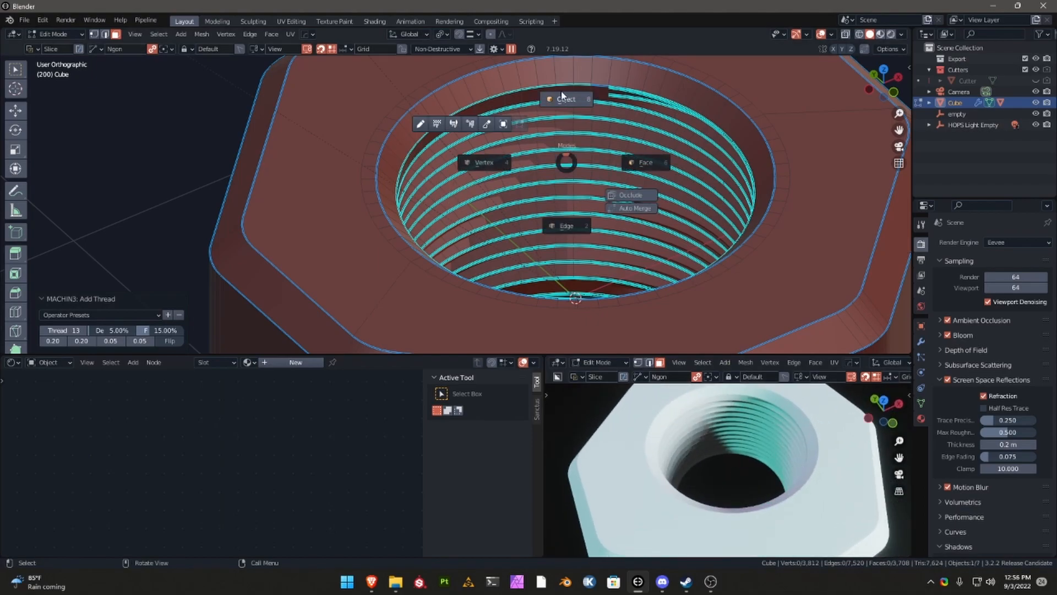
pyautogui.click(562, 97)
pyautogui.scroll(-3, 572, 151)
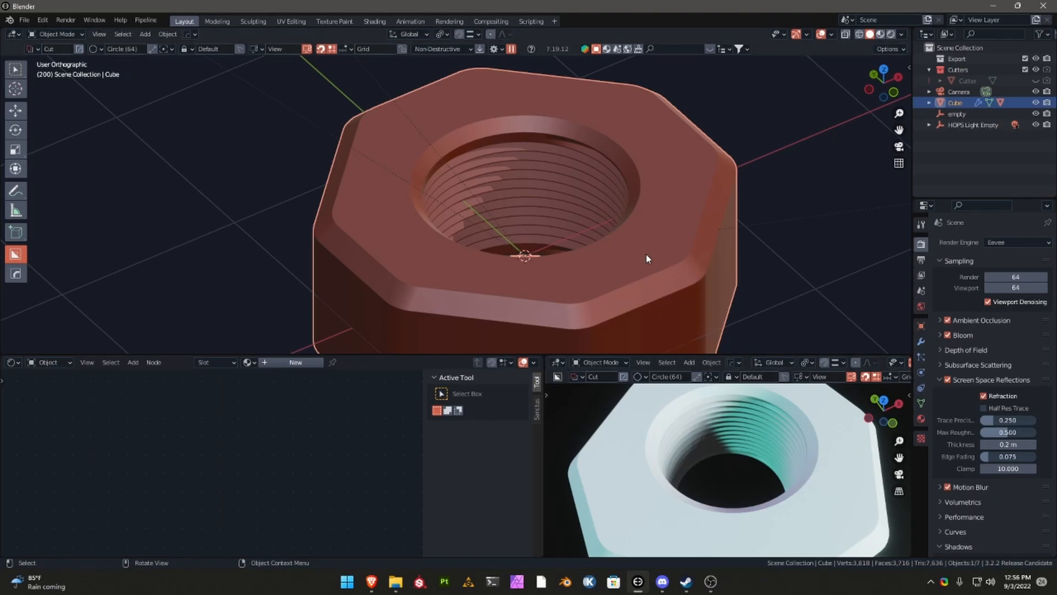
pyautogui.press('q')
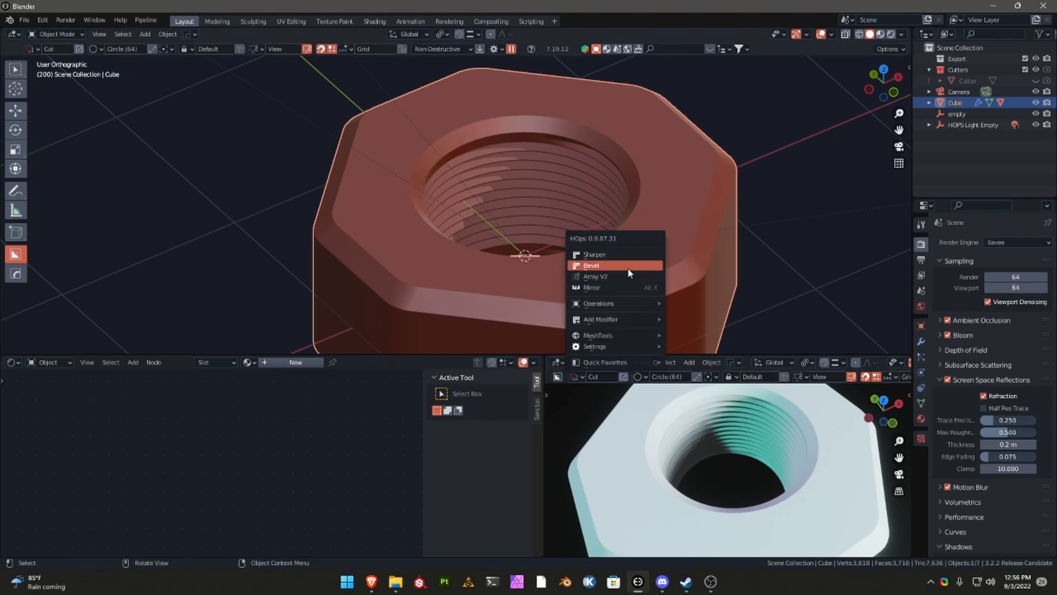
pyautogui.click(630, 265)
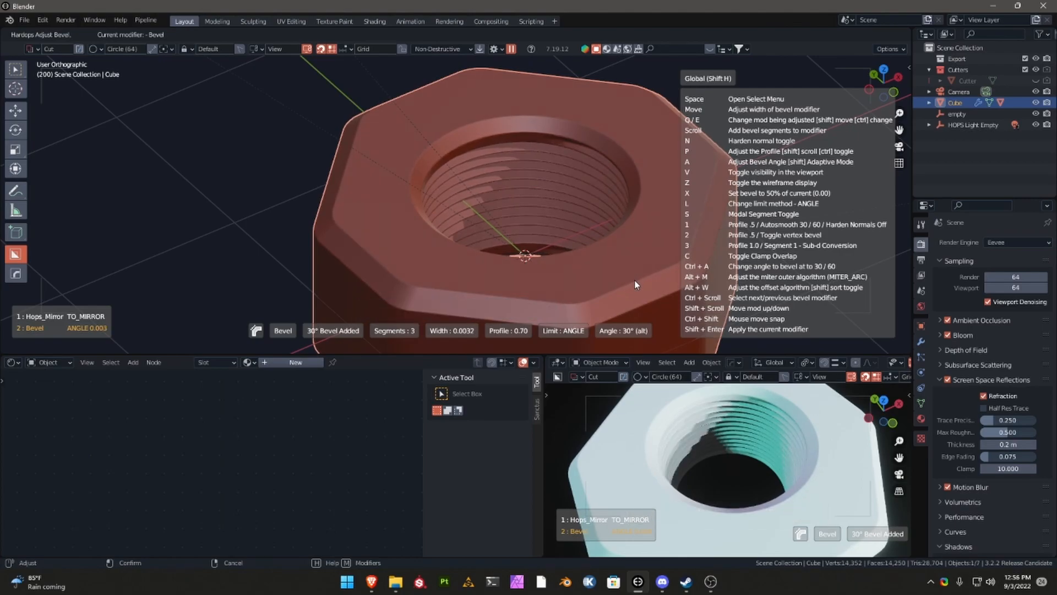
pyautogui.click(641, 285)
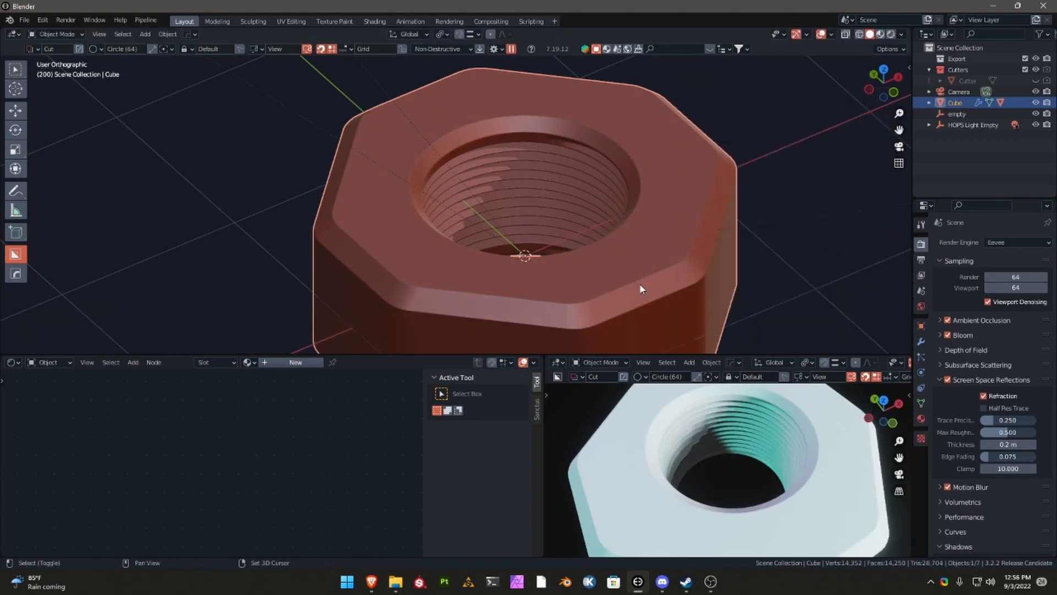
# Step: From the top view, slice the nut with a BoxCutter circle centred on the hole, slightly larger than the hole's chamfer
pyautogui.moveTo(633, 259); pyautogui.dragTo(644, 296, button='middle')
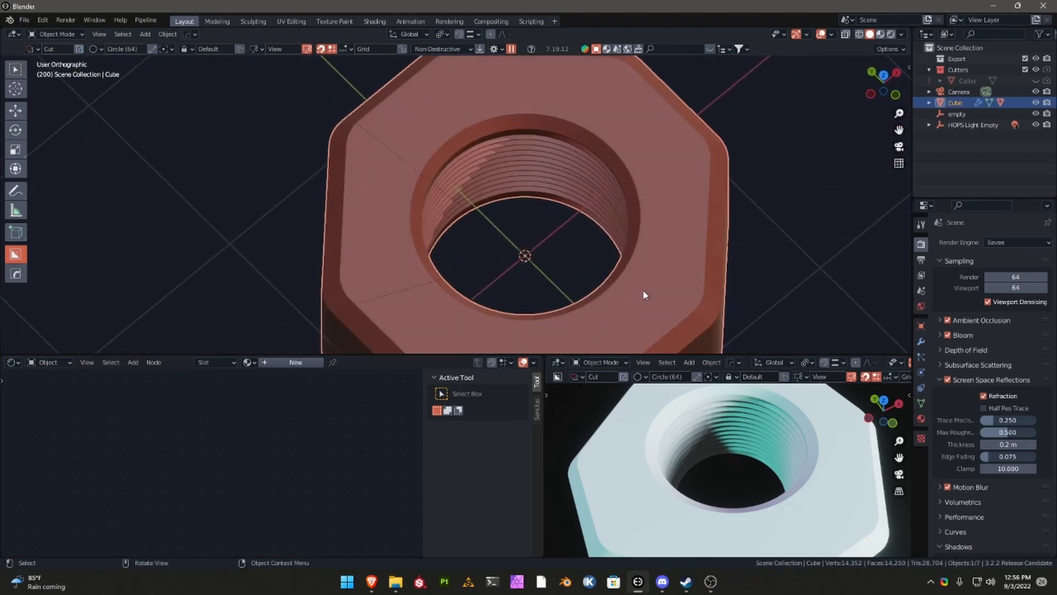
pyautogui.click(884, 75)
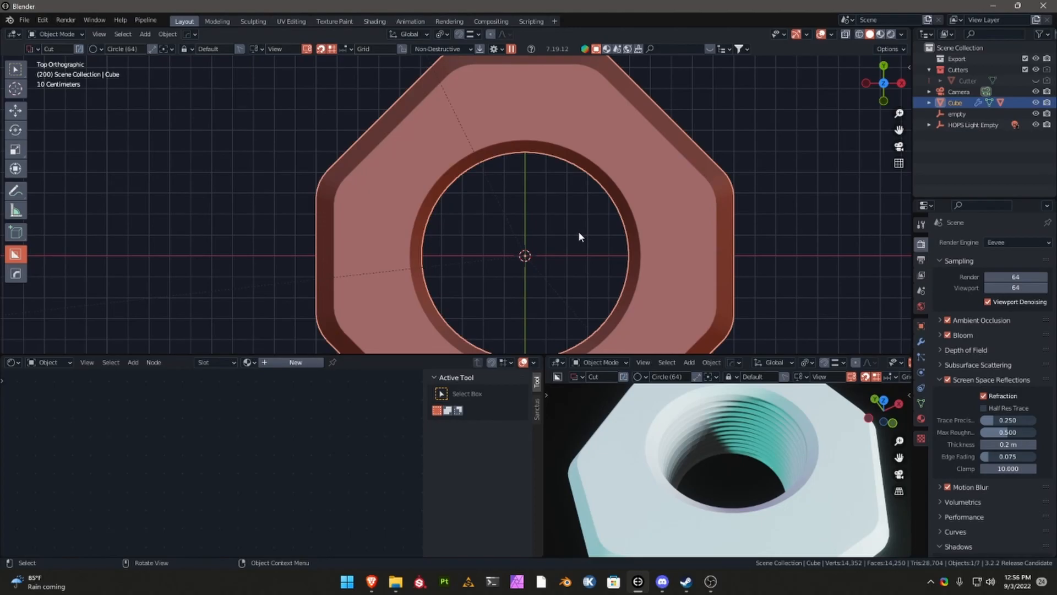
pyautogui.scroll(-3, 742, 227)
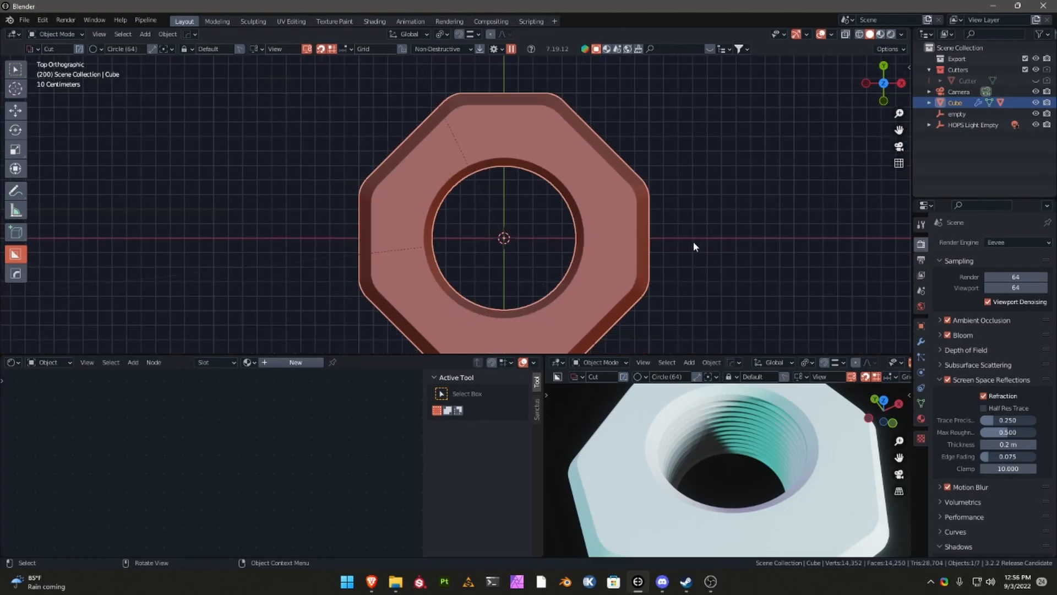
pyautogui.scroll(1, 551, 243)
pyautogui.press('d')
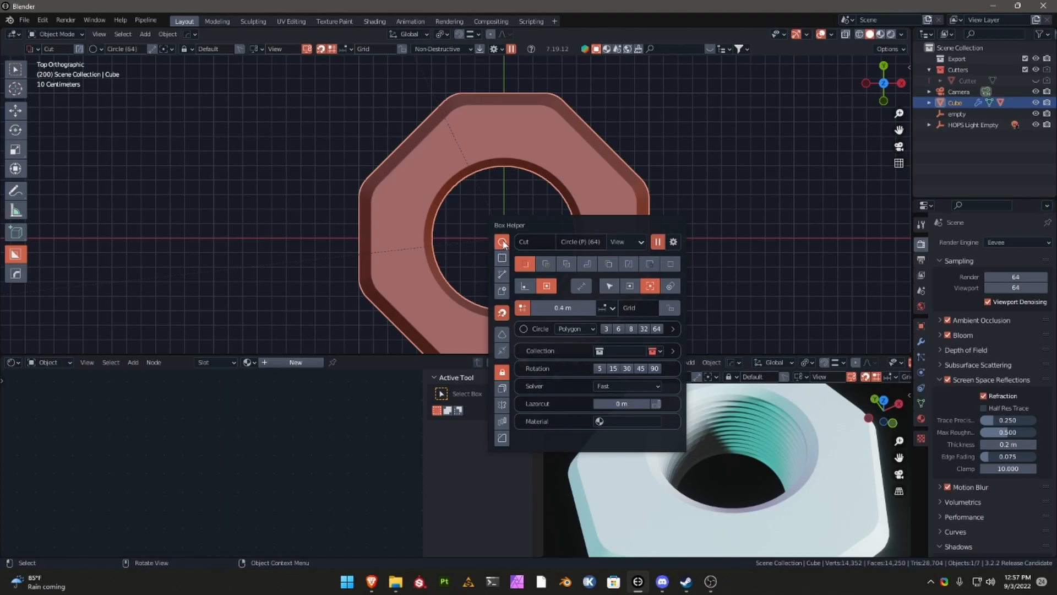
pyautogui.press('d')
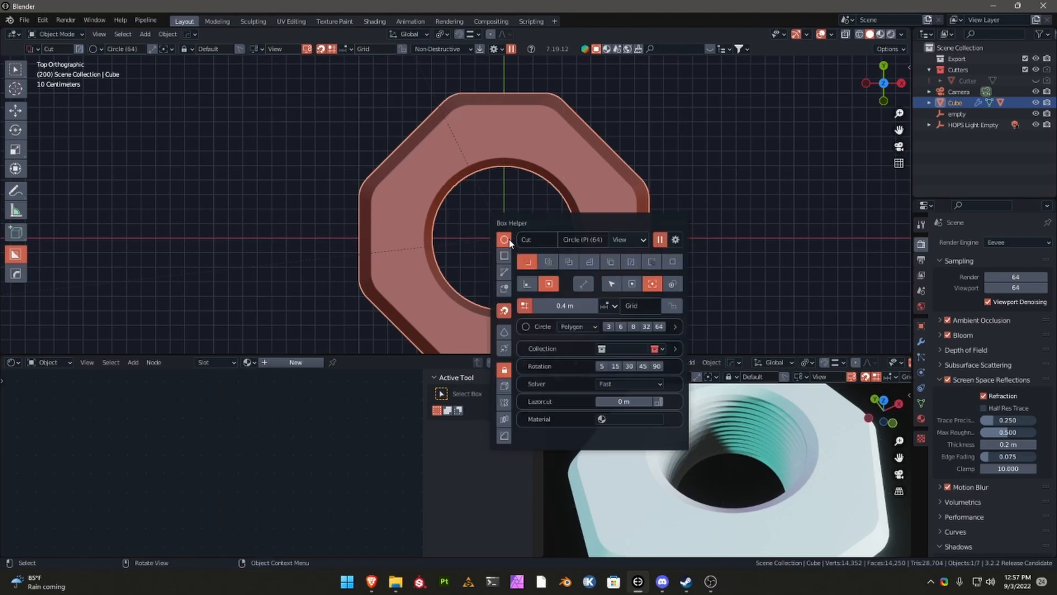
pyautogui.click(551, 264)
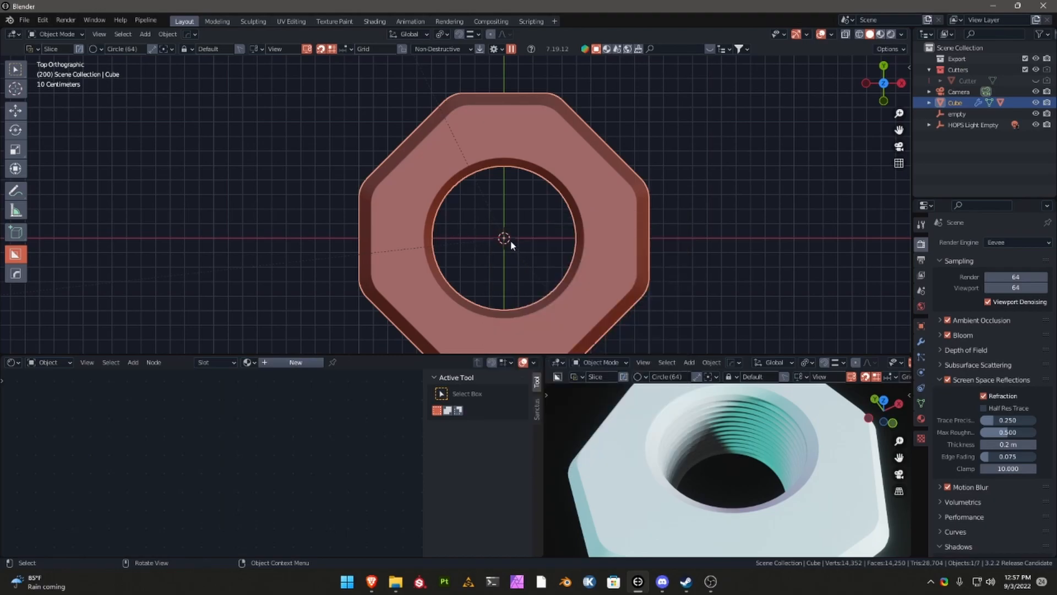
pyautogui.press('ctrl')
pyautogui.moveTo(504, 238)
pyautogui.keyDown('ctrl'); pyautogui.mouseDown()
pyautogui.moveTo(623, 322)
pyautogui.moveTo(605, 312)
pyautogui.mouseUp(); pyautogui.keyUp('ctrl')
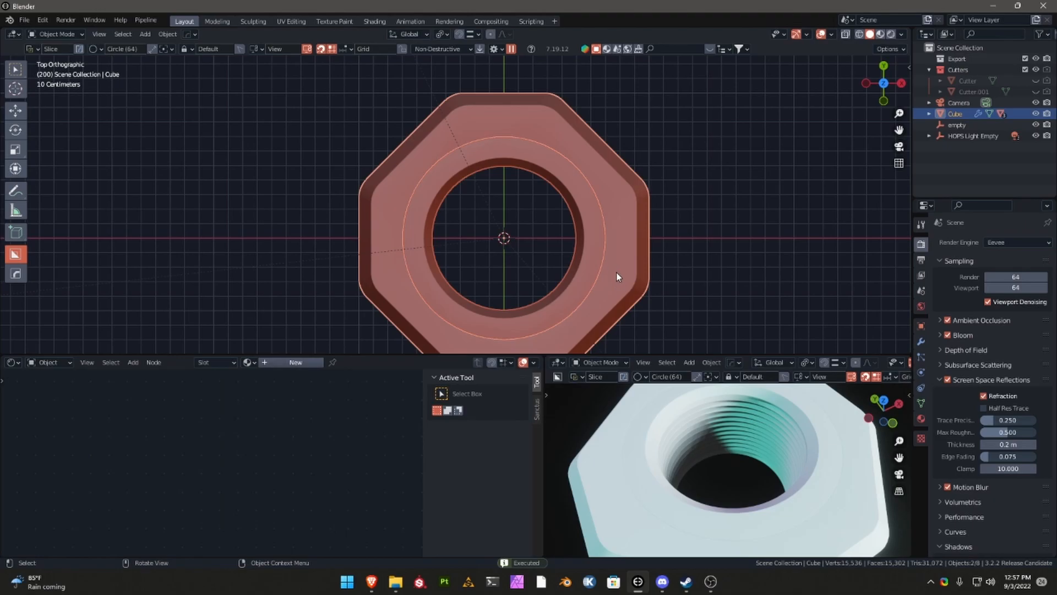
# Step: Adjust the outer nut body's HOps bevel to a width of about 0.02
pyautogui.scroll(1, 620, 273)
pyautogui.moveTo(665, 293); pyautogui.dragTo(674, 201, button='middle')
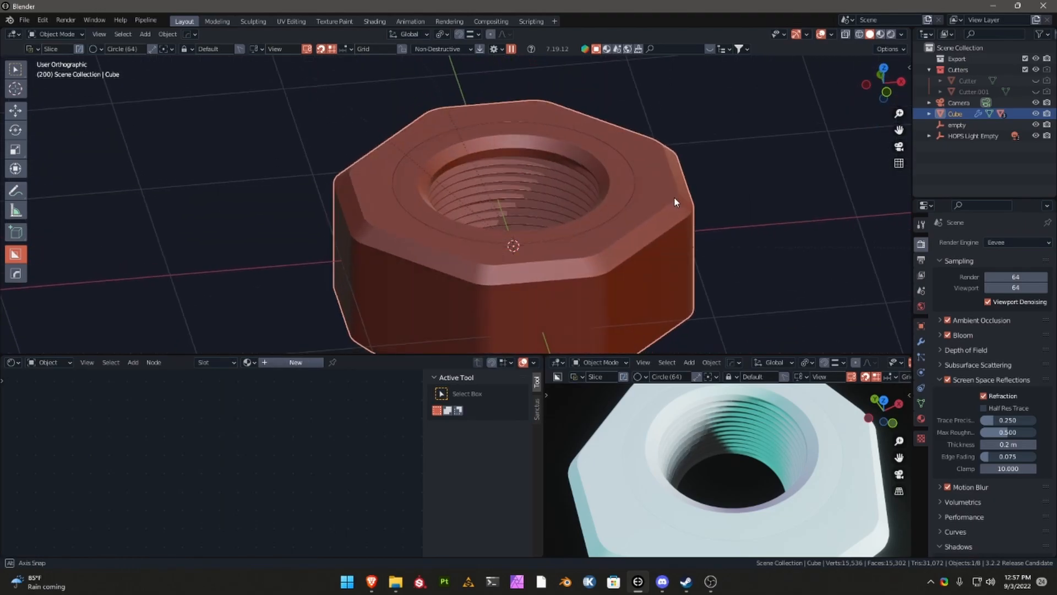
pyautogui.press('q')
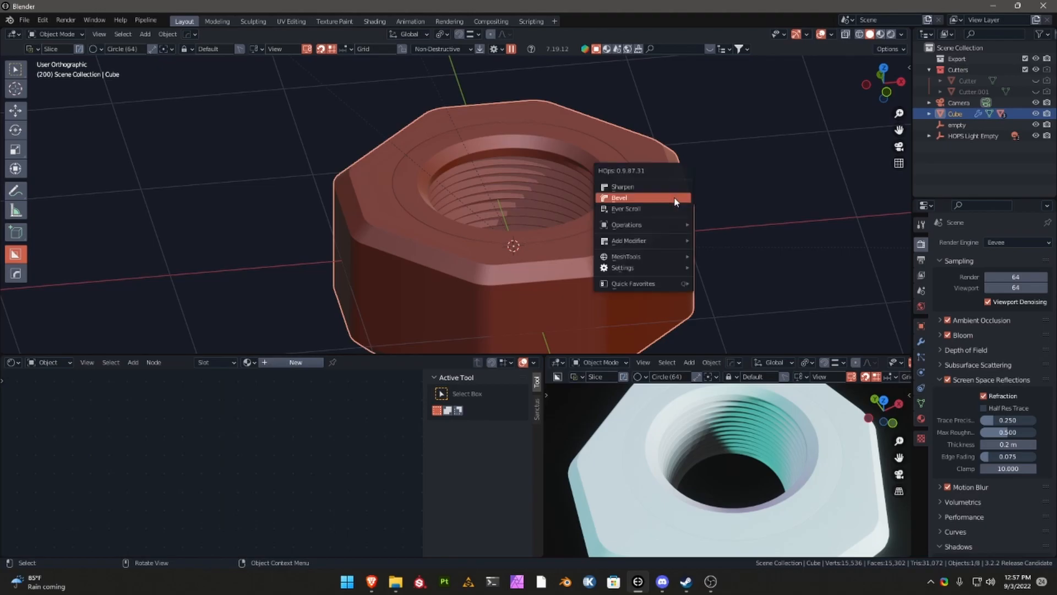
pyautogui.click(675, 198)
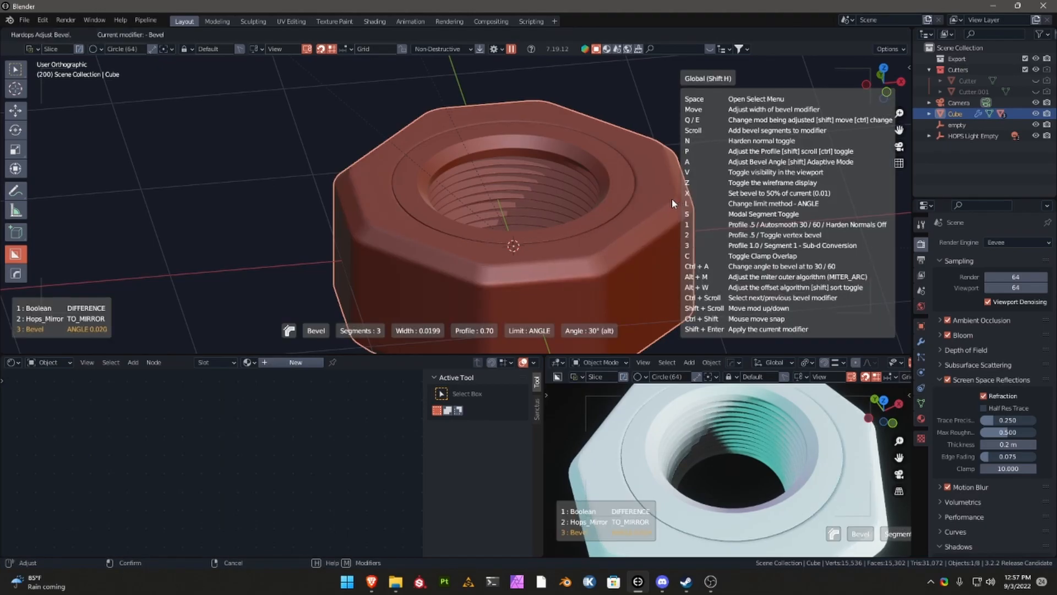
pyautogui.click(667, 198)
# Step: Select the sliced inner ring and adjust its HOps bevel to a width of about 0.011
pyautogui.click(615, 195)
pyautogui.press('q')
pyautogui.click(617, 196)
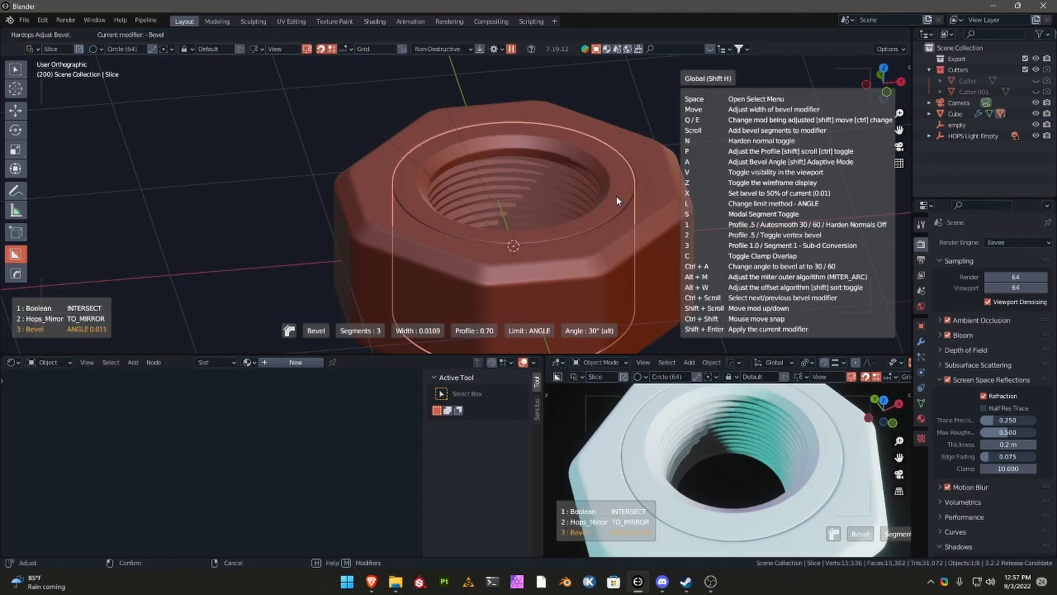
pyautogui.click(617, 199)
pyautogui.moveTo(352, 168); pyautogui.dragTo(580, 358, button='middle')
pyautogui.moveTo(785, 470); pyautogui.dragTo(793, 419, button='middle')
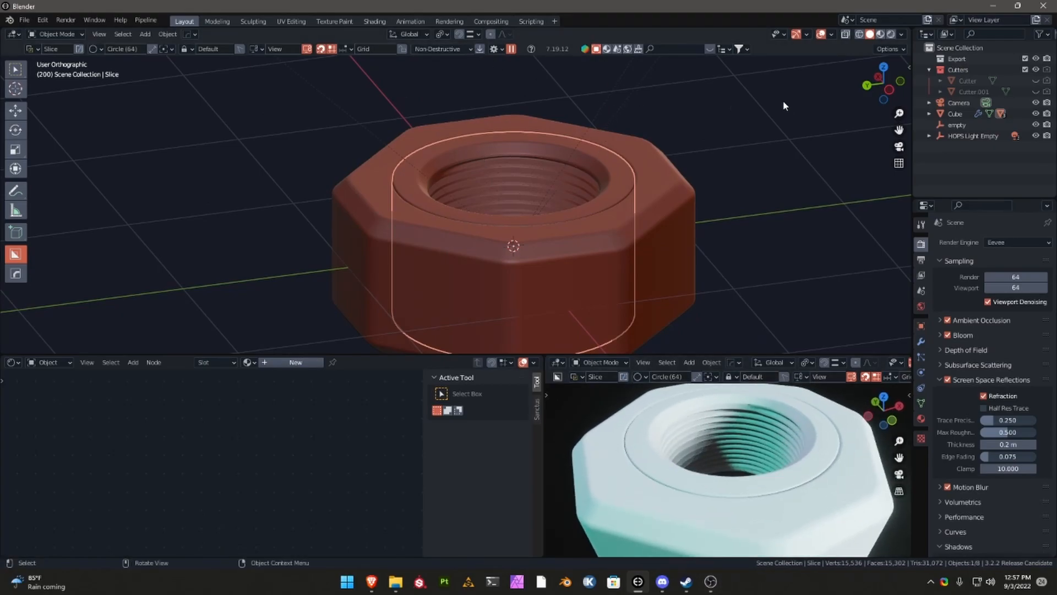
# Step: In top view, set BoxCutter to Cut mode with the Box shape and adjust the snapping grid size near the nut's front edge
pyautogui.click(883, 66)
pyautogui.keyDown('shift'); pyautogui.moveTo(507, 307); pyautogui.dragTo(516, 165, button='middle'); pyautogui.keyUp('shift')
pyautogui.press('d')
pyautogui.click(505, 277)
pyautogui.click(527, 282)
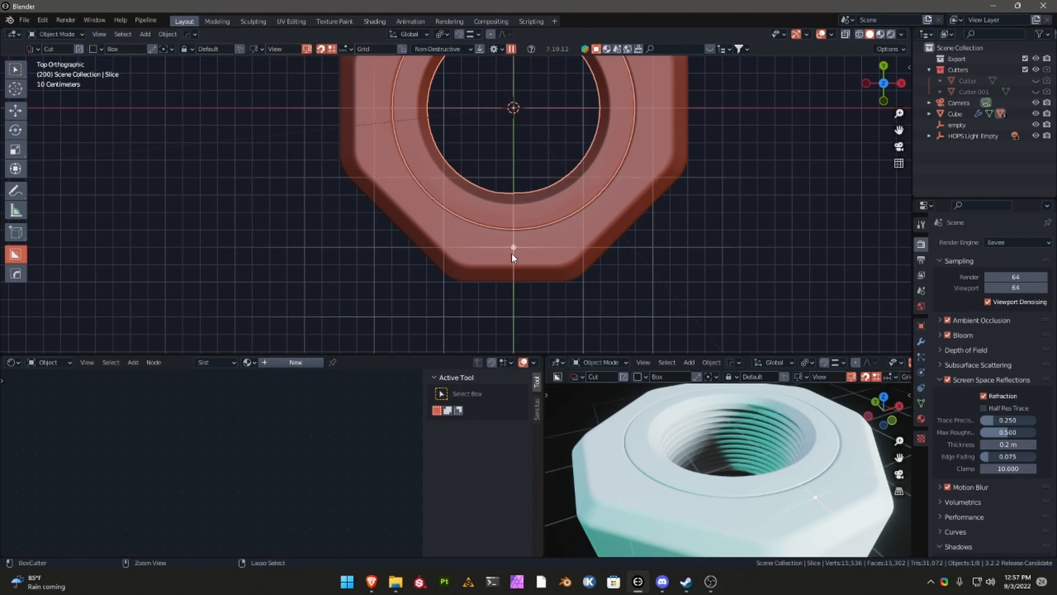
pyautogui.keyDown('ctrl'); pyautogui.scroll(1, 514, 253); pyautogui.keyUp('ctrl')
pyautogui.keyDown('ctrl'); pyautogui.scroll(-2, 516, 257); pyautogui.keyUp('ctrl')
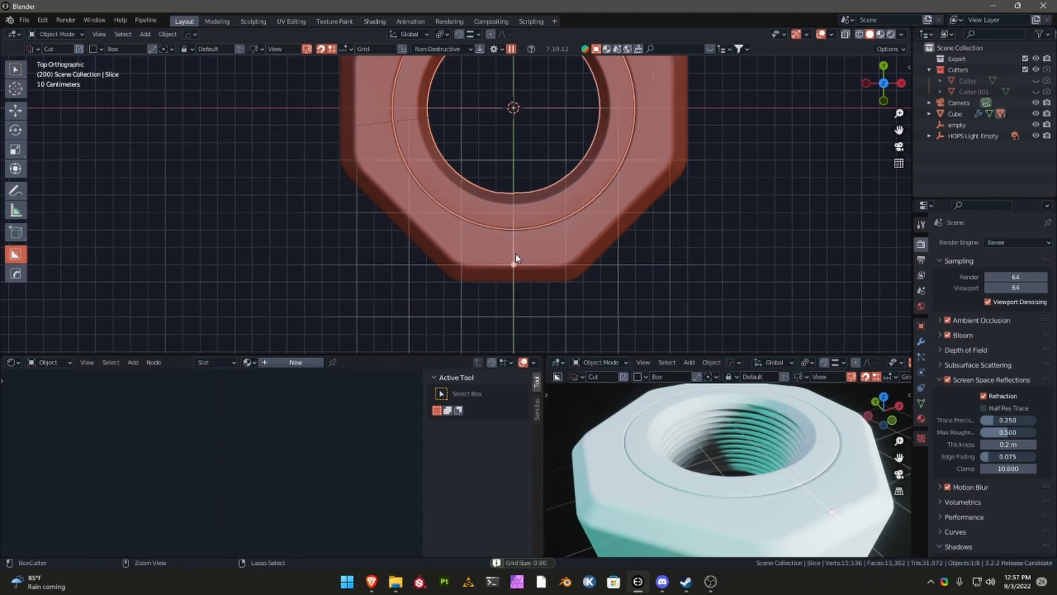
pyautogui.moveTo(515, 255)
pyautogui.mouseDown()
pyautogui.moveTo(556, 277)
pyautogui.moveTo(542, 289)
pyautogui.moveTo(549, 301)
pyautogui.mouseUp()
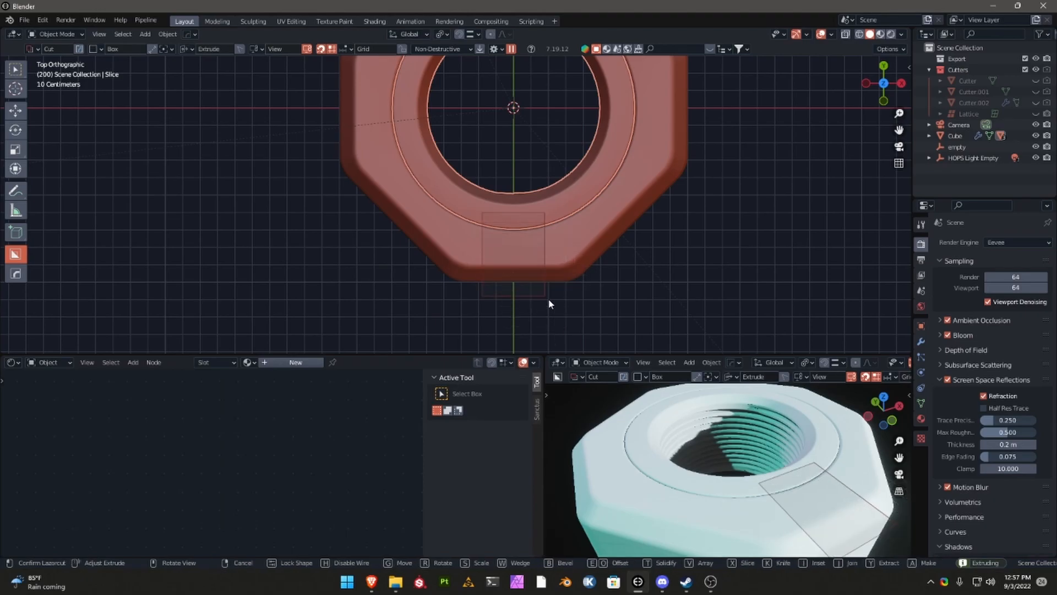
pyautogui.press('g')
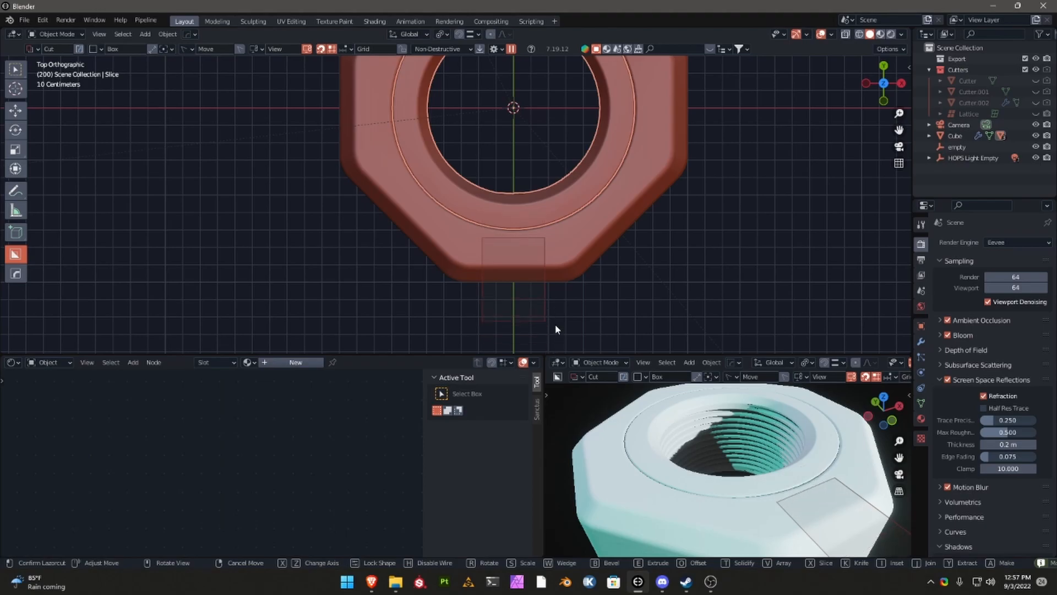
pyautogui.press('g')
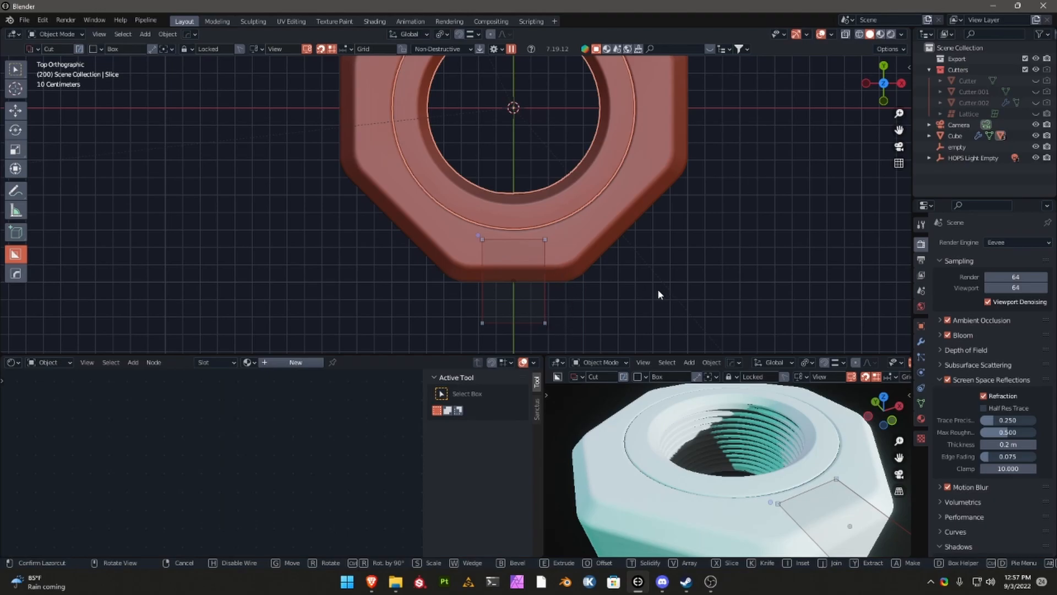
pyautogui.press('b')
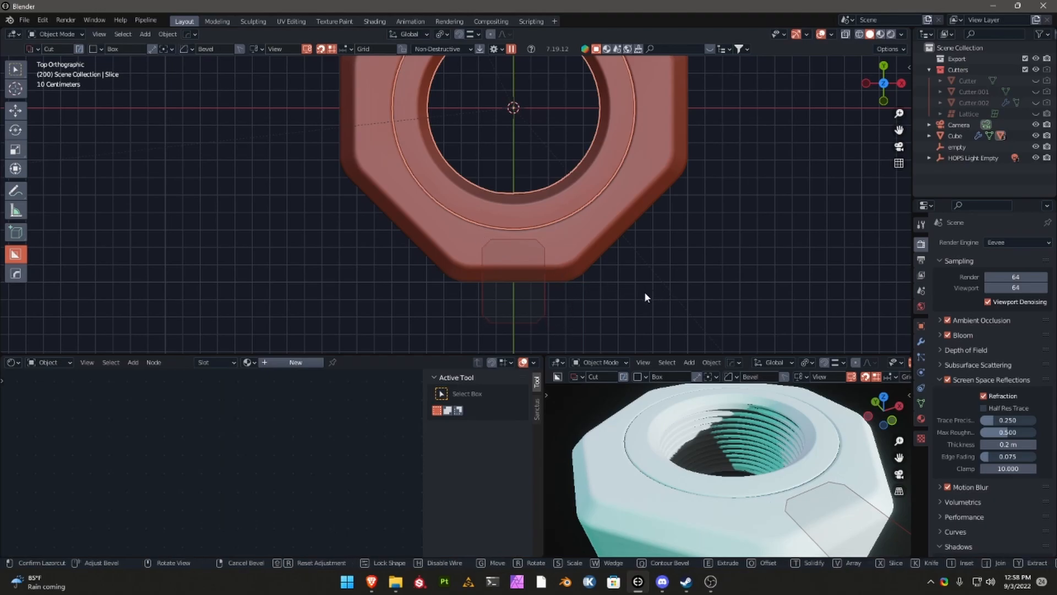
pyautogui.press('b')
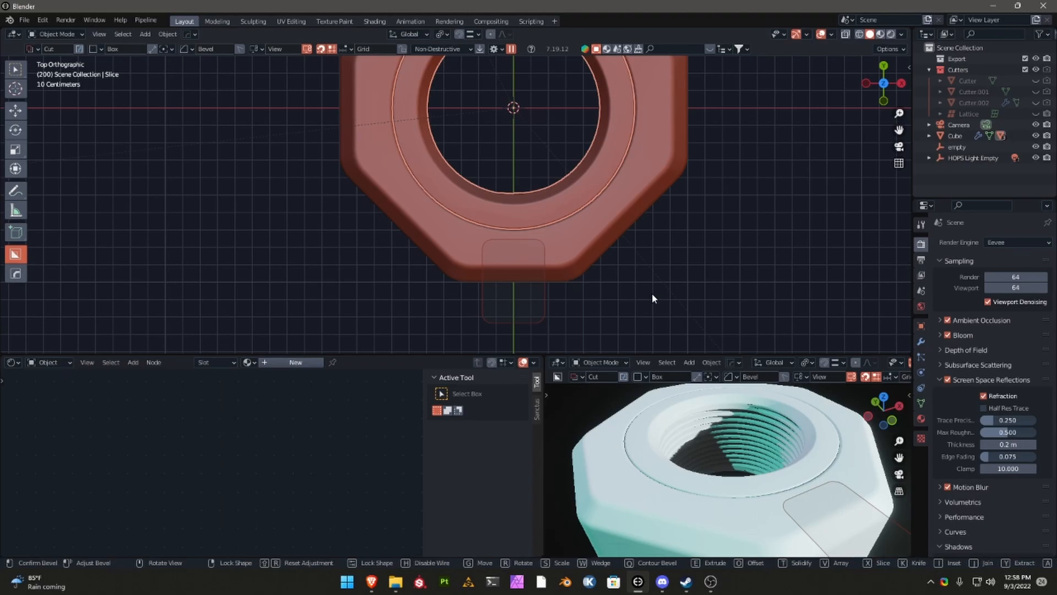
pyautogui.moveTo(614, 242); pyautogui.dragTo(540, 230, button='middle')
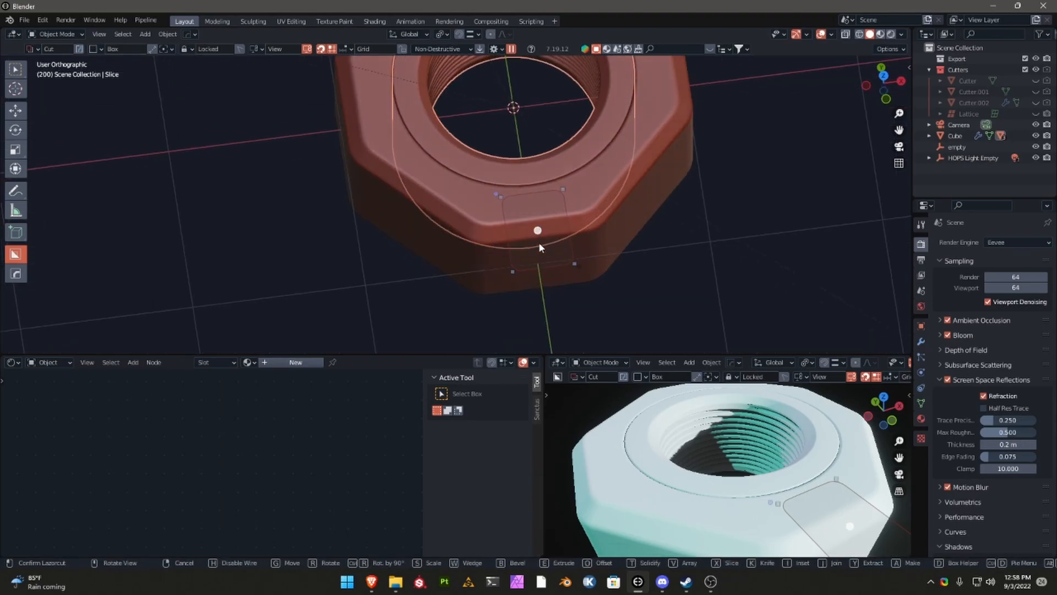
pyautogui.press('e')
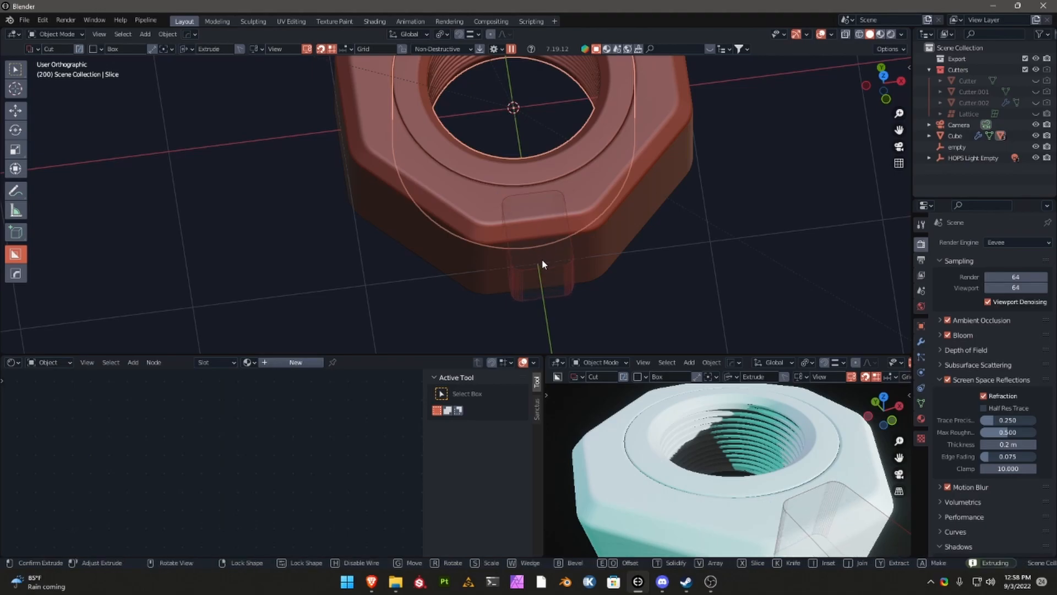
pyautogui.press('Escape')
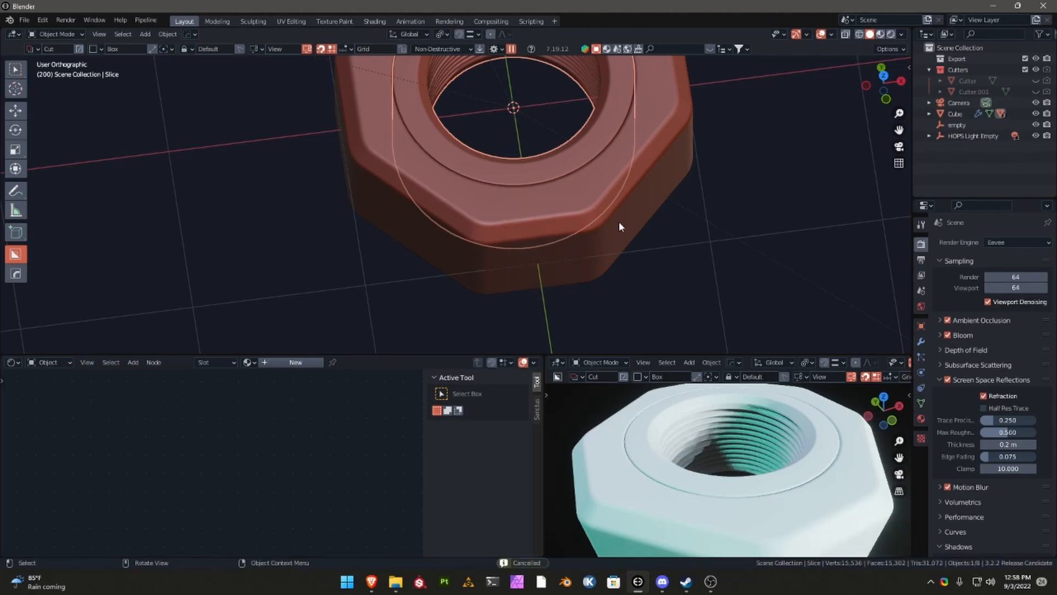
# Step: Select the outer nut body and draw a BoxCutter box over its front edge in top view, with corners bevelled about 0.05
pyautogui.click(618, 222)
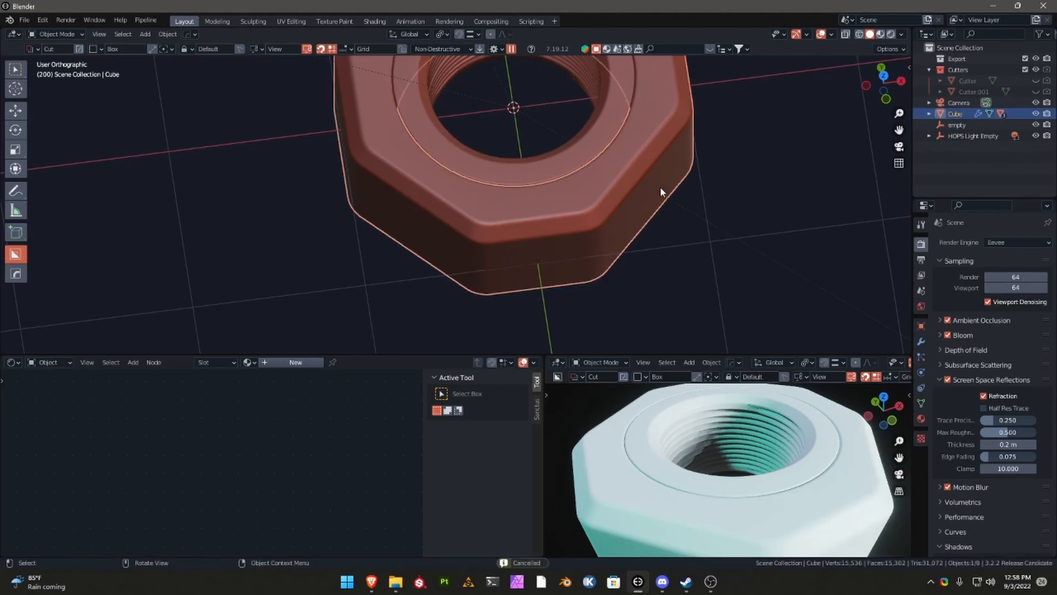
pyautogui.click(883, 76)
pyautogui.hotkey('ctrl', 'd')
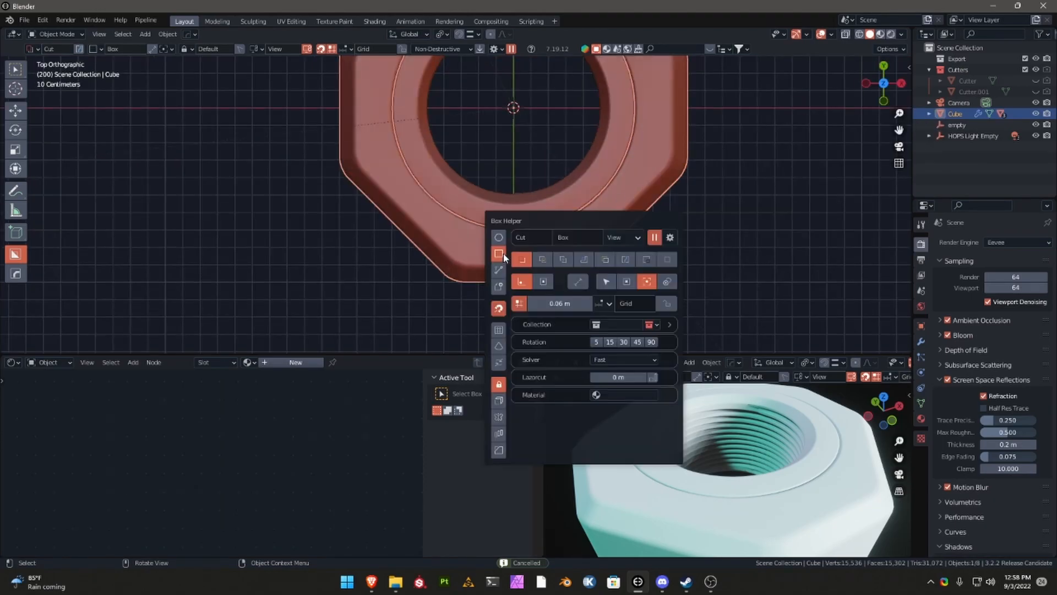
pyautogui.press('ctrl')
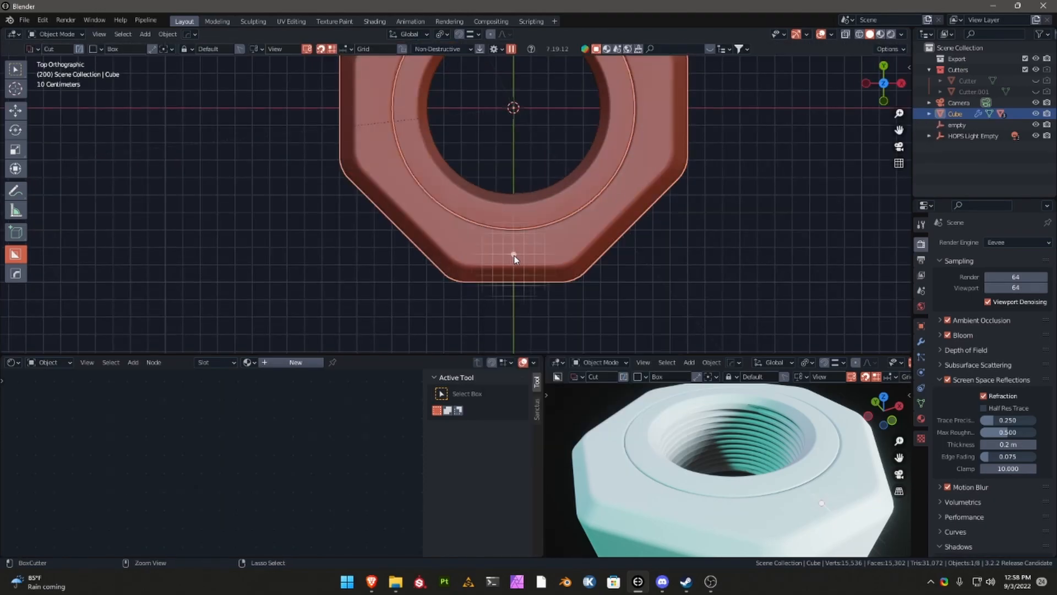
pyautogui.moveTo(538, 280)
pyautogui.mouseDown()
pyautogui.moveTo(554, 296)
pyautogui.moveTo(537, 325)
pyautogui.moveTo(542, 315)
pyautogui.mouseUp()
pyautogui.press('g')
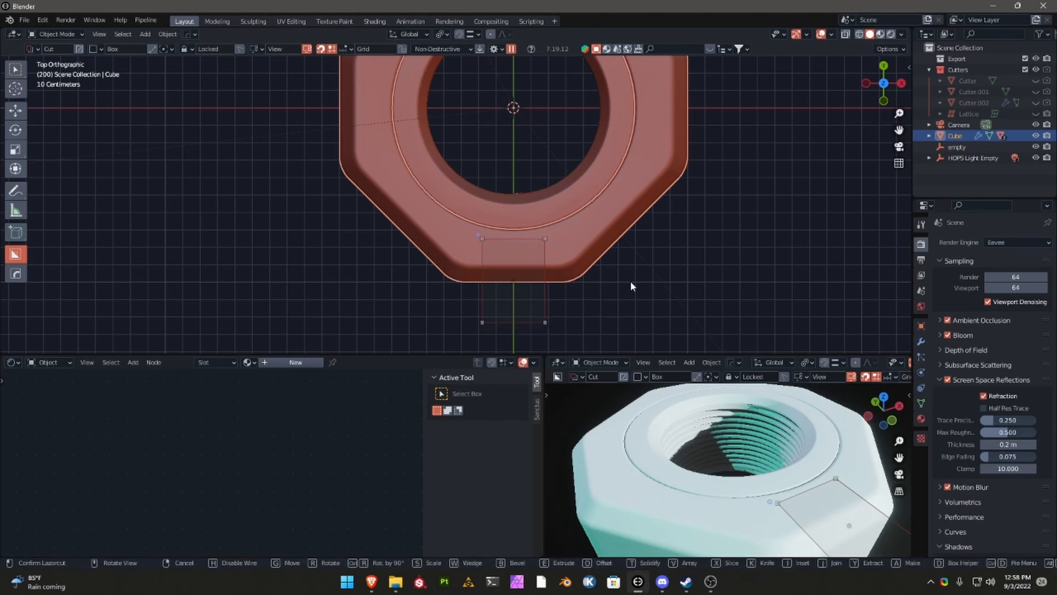
pyautogui.press('b')
pyautogui.click(628, 285)
# Step: Extrude the bevelled box cutter partway down into the nut's front edge and apply the cut as a notch
pyautogui.moveTo(548, 286); pyautogui.dragTo(551, 225, button='middle')
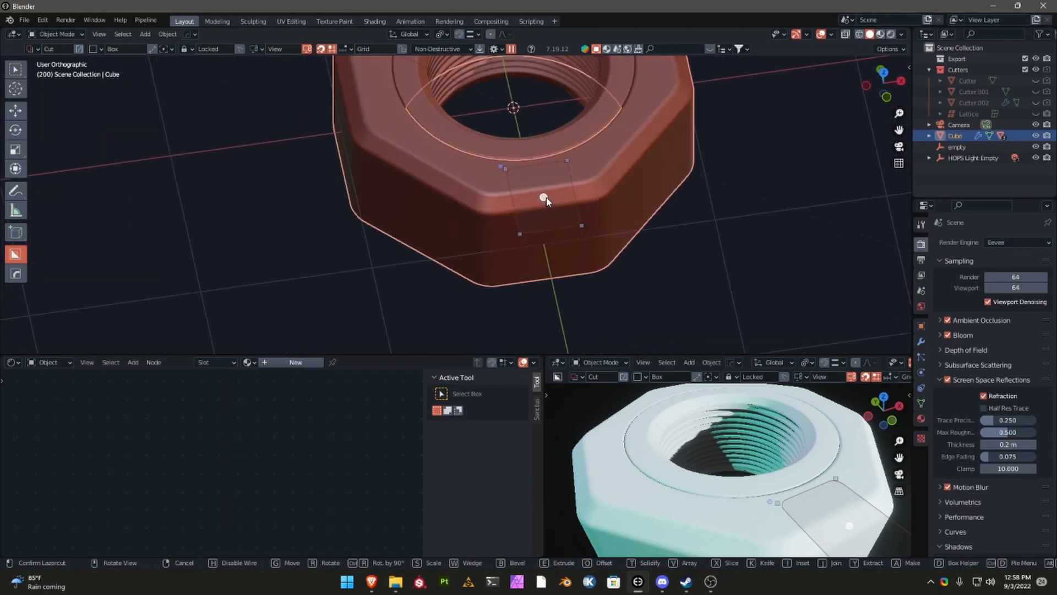
pyautogui.press('e')
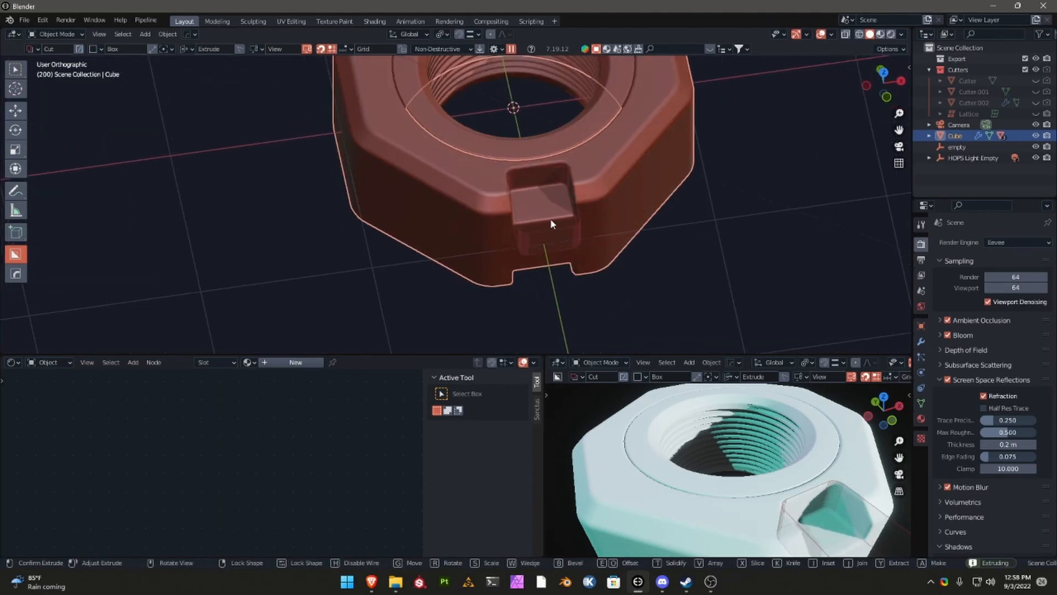
pyautogui.click(553, 225)
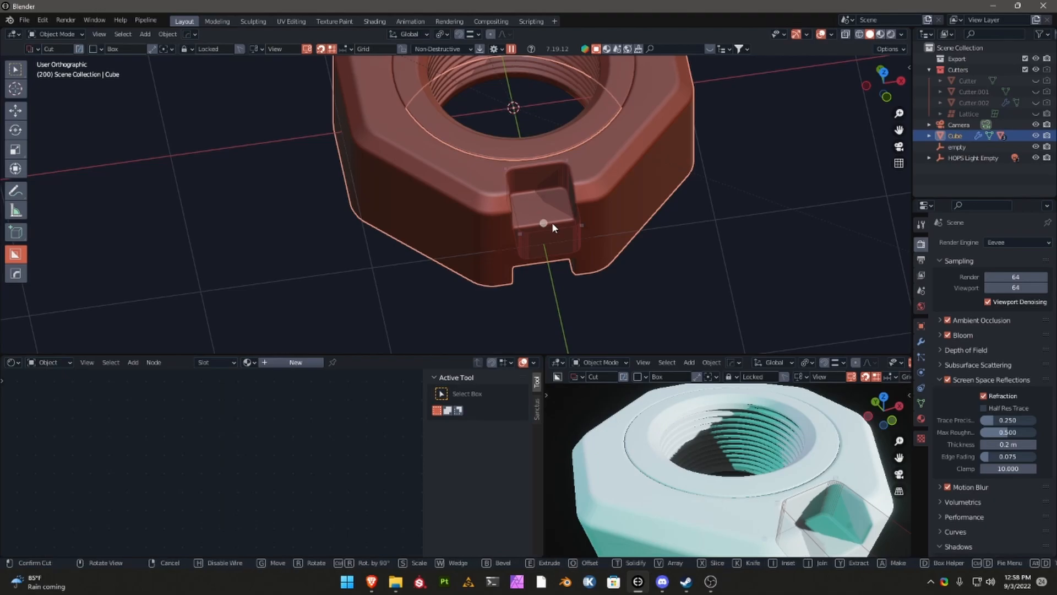
pyautogui.click(666, 214)
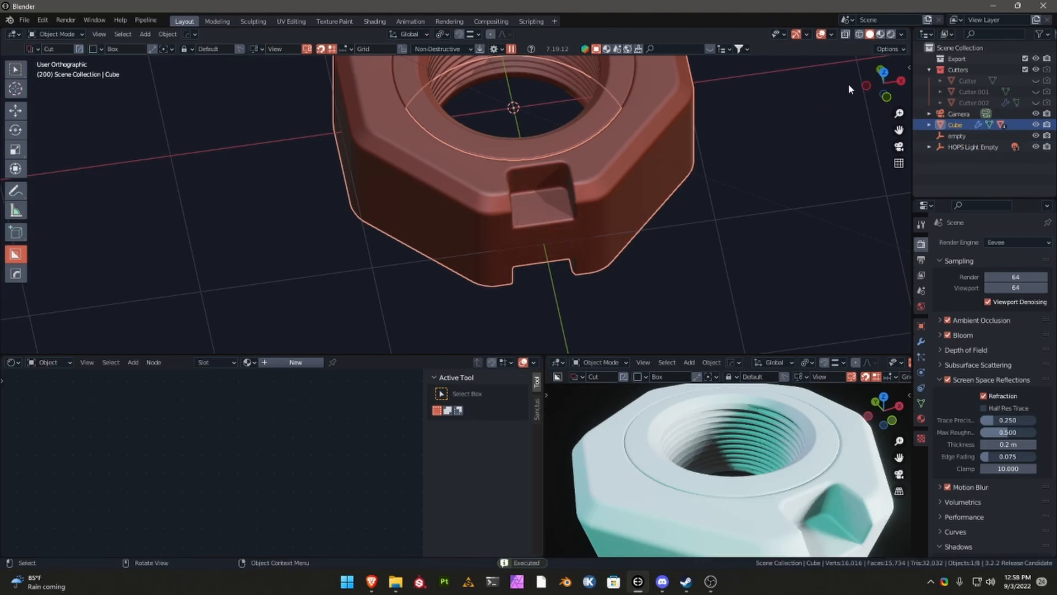
# Step: From the top view, reveal the front notch's boolean cutter using HOps Ever Scroll
pyautogui.click(883, 72)
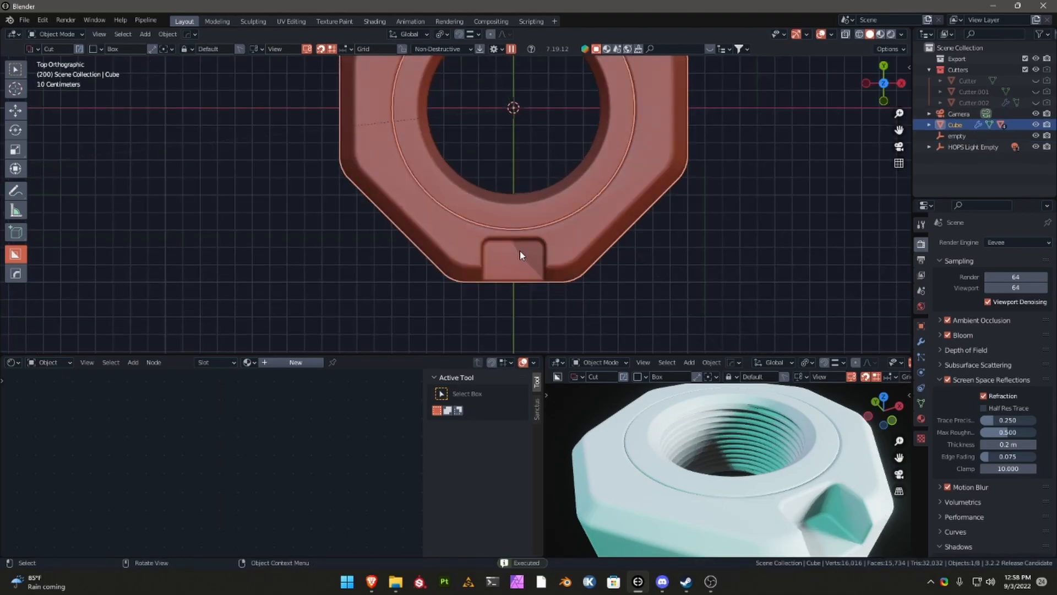
pyautogui.moveTo(793, 502); pyautogui.dragTo(765, 479, button='middle')
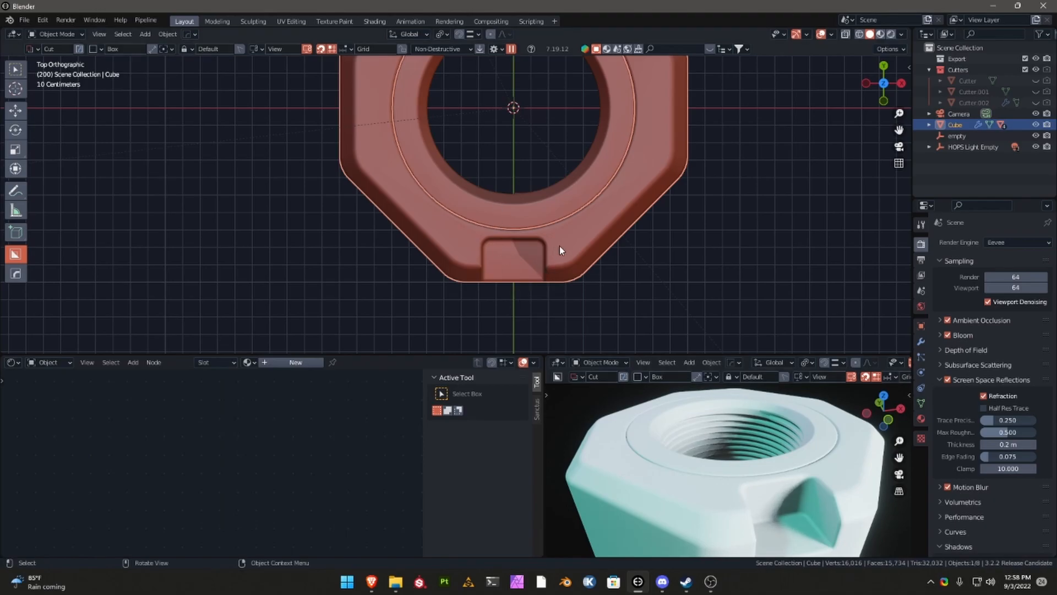
pyautogui.press('q')
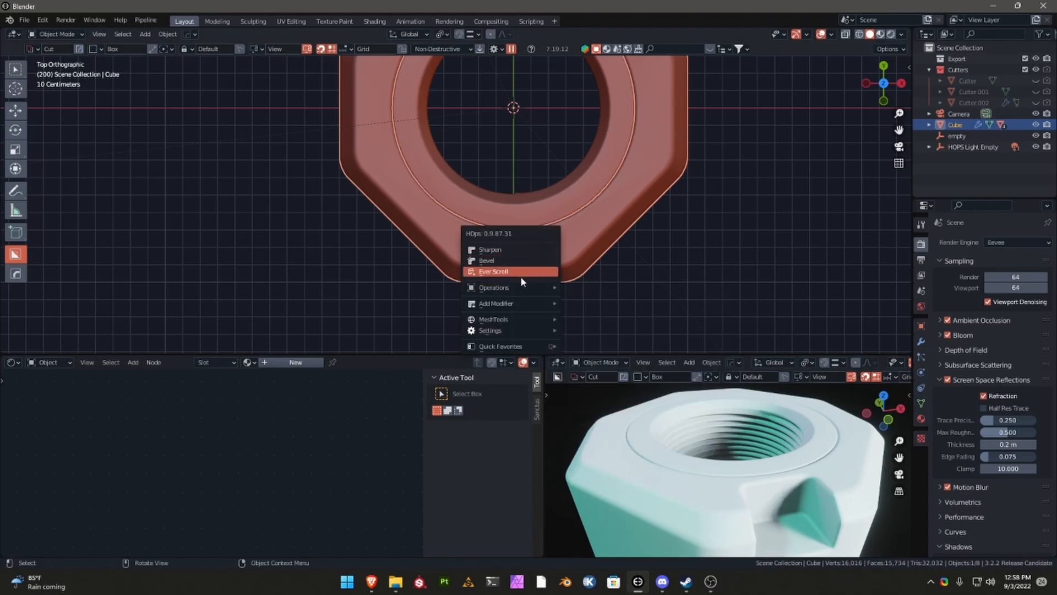
pyautogui.click(521, 278)
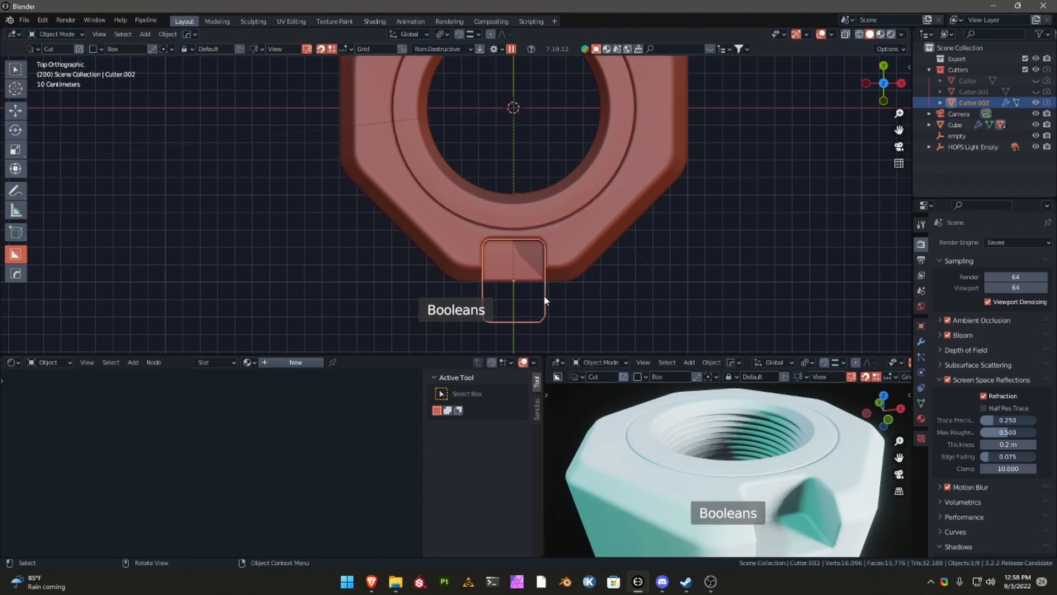
# Step: Add a HOps Radial Array to the notch cutter around the 3D cursor on the Z axis with 8 segments and zero displacement
pyautogui.press('q')
pyautogui.moveTo(534, 357)
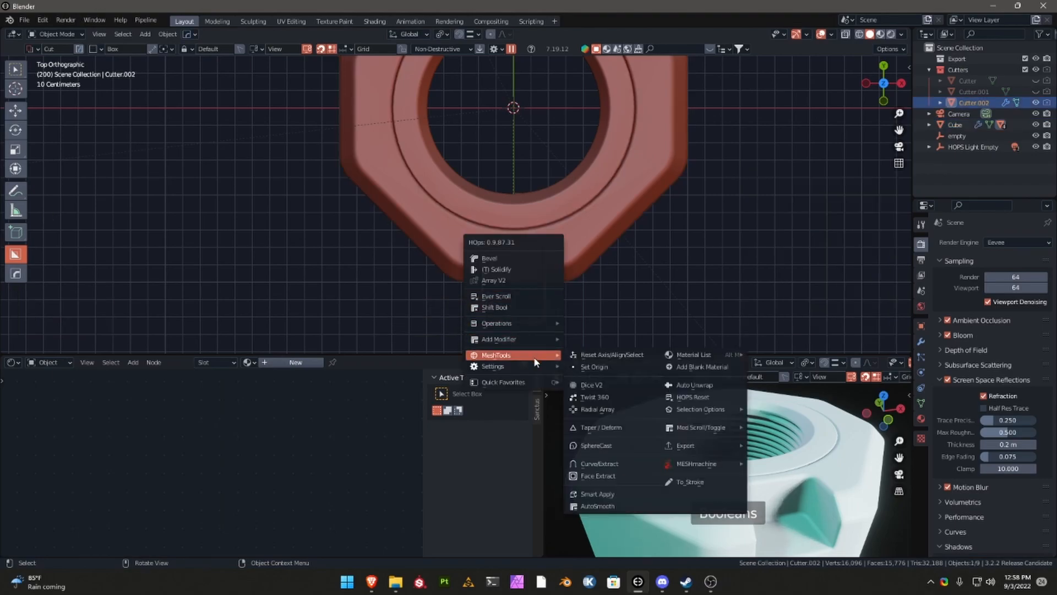
pyautogui.click(590, 412)
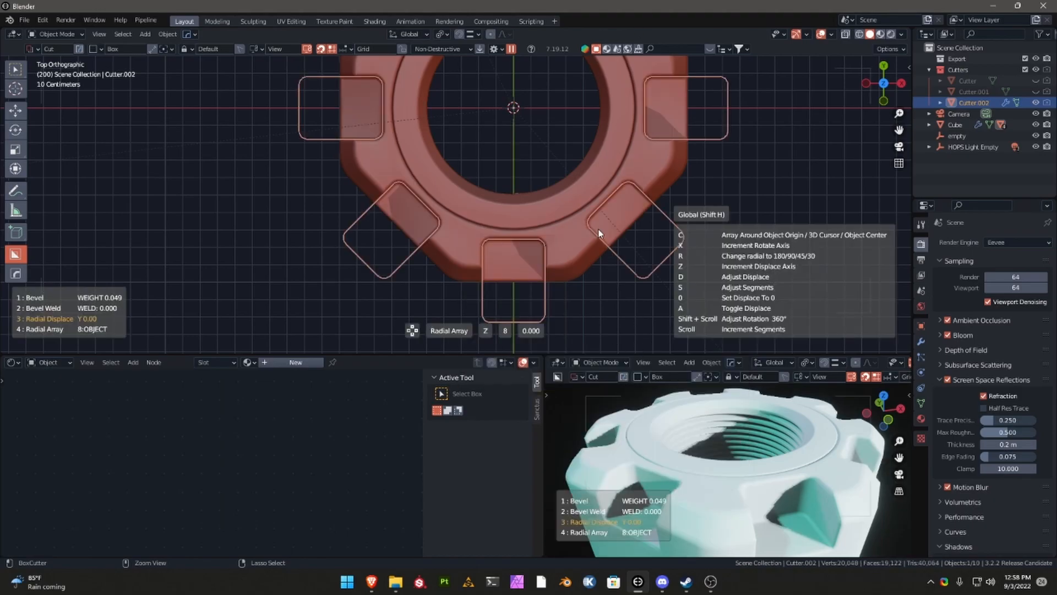
pyautogui.scroll(-3, 593, 226)
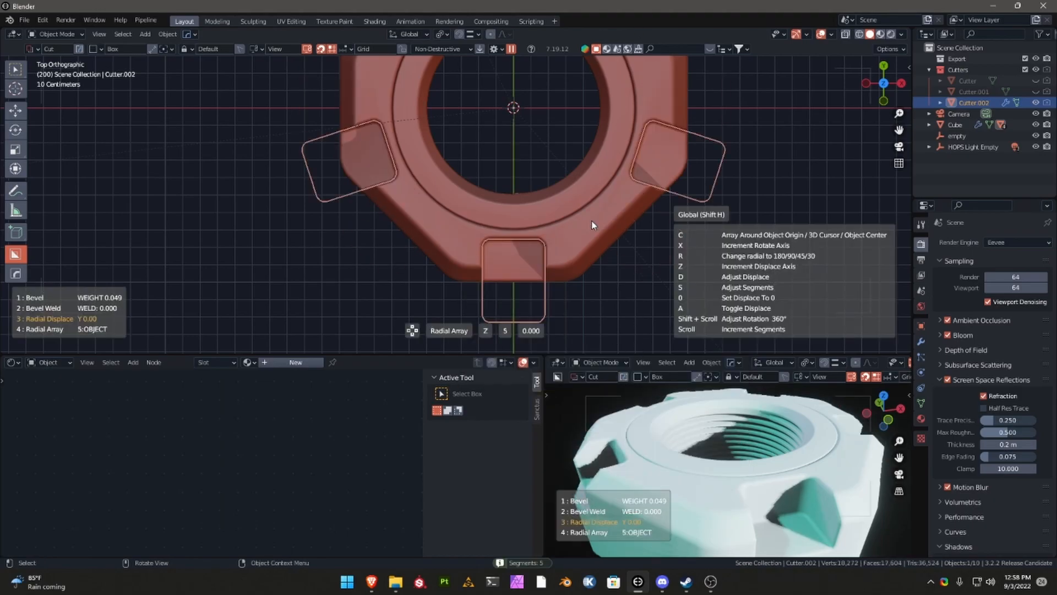
pyautogui.scroll(1, 593, 224)
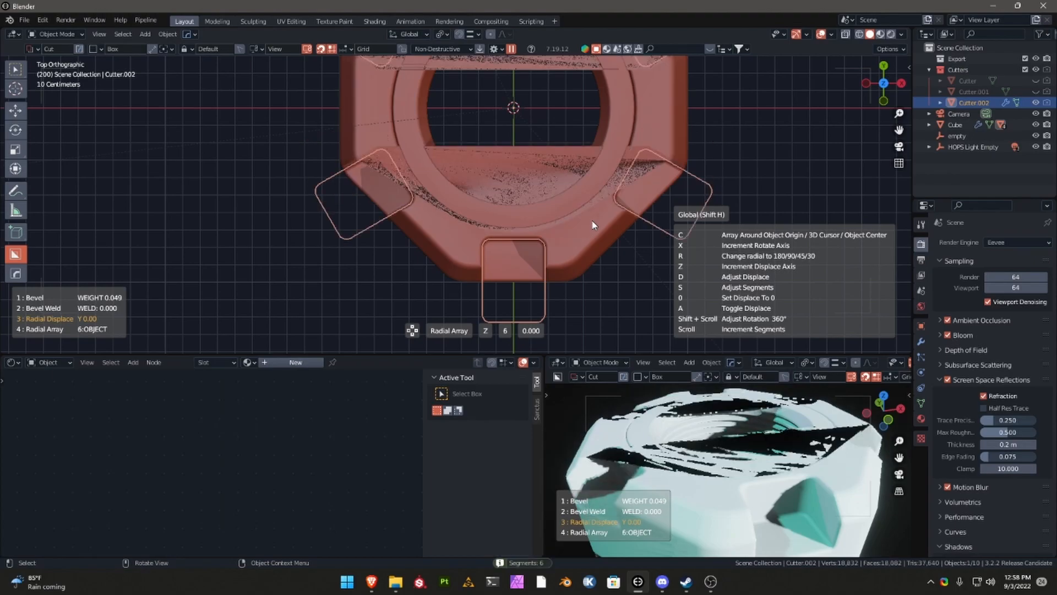
pyautogui.scroll(1, 594, 224)
pyautogui.scroll(1, 593, 225)
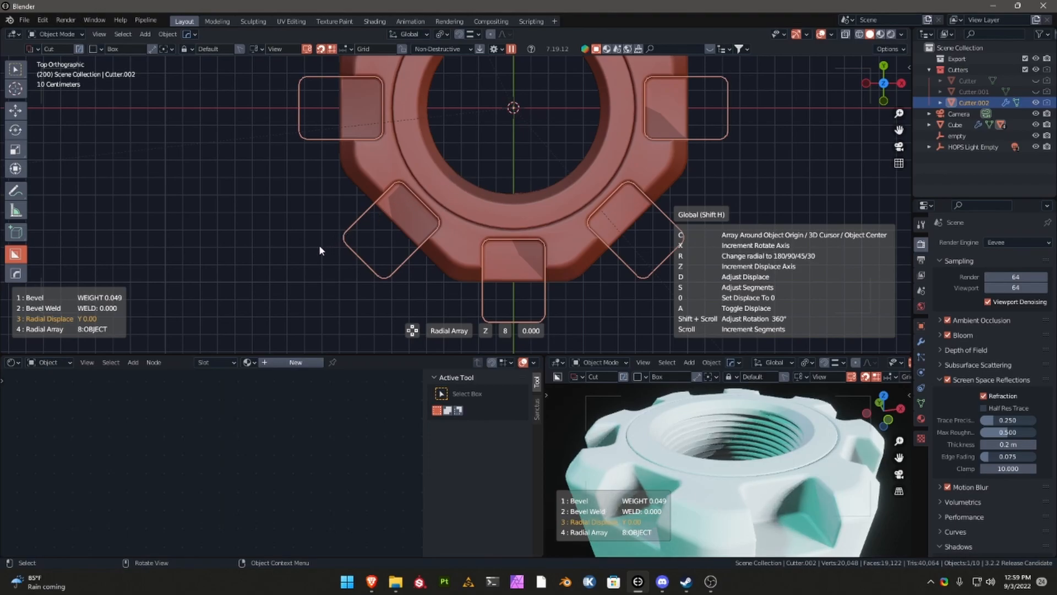
pyautogui.scroll(-1, 321, 247)
pyautogui.scroll(1, 324, 246)
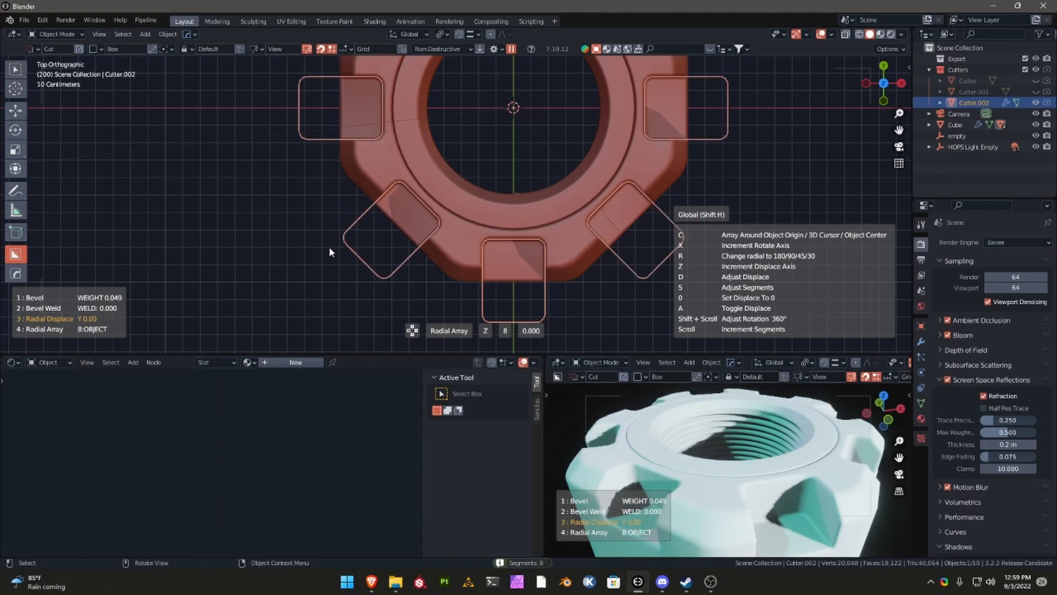
pyautogui.click(318, 244)
# Step: Switch the main viewport to rendered shading and hide the arrayed notch cutter
pyautogui.moveTo(332, 247); pyautogui.dragTo(622, 140, button='middle')
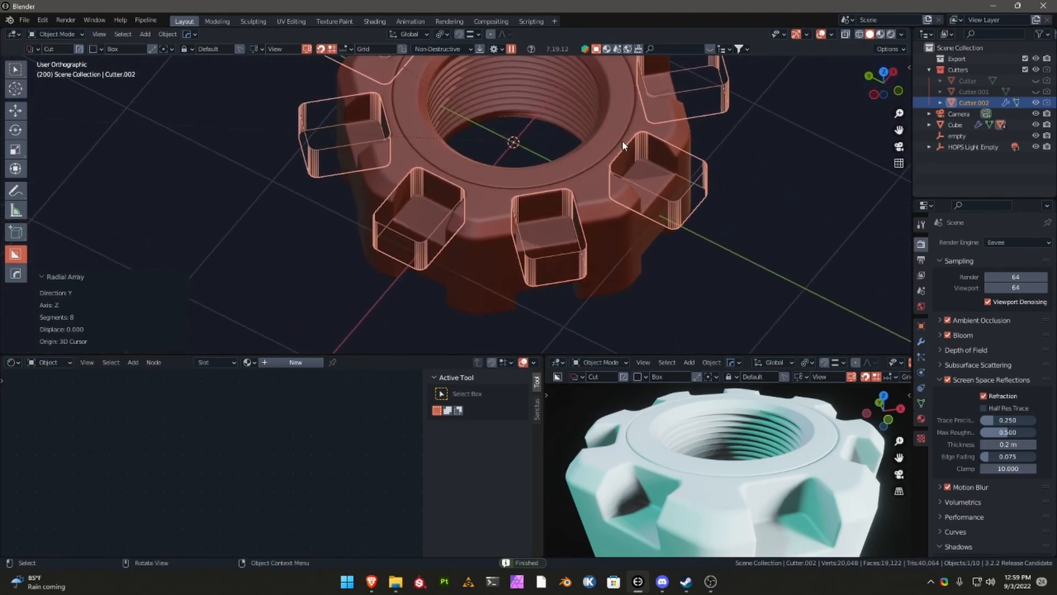
pyautogui.click(892, 35)
pyautogui.moveTo(610, 157); pyautogui.dragTo(617, 236, button='middle')
pyautogui.press('Tab')
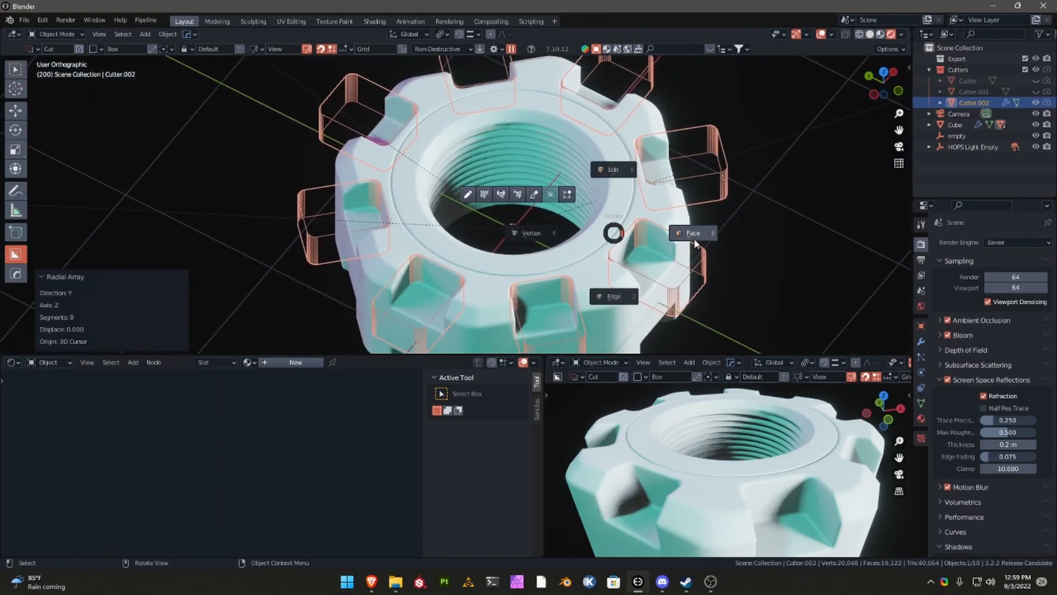
pyautogui.click(621, 234)
pyautogui.press('Tab')
pyautogui.click(690, 187)
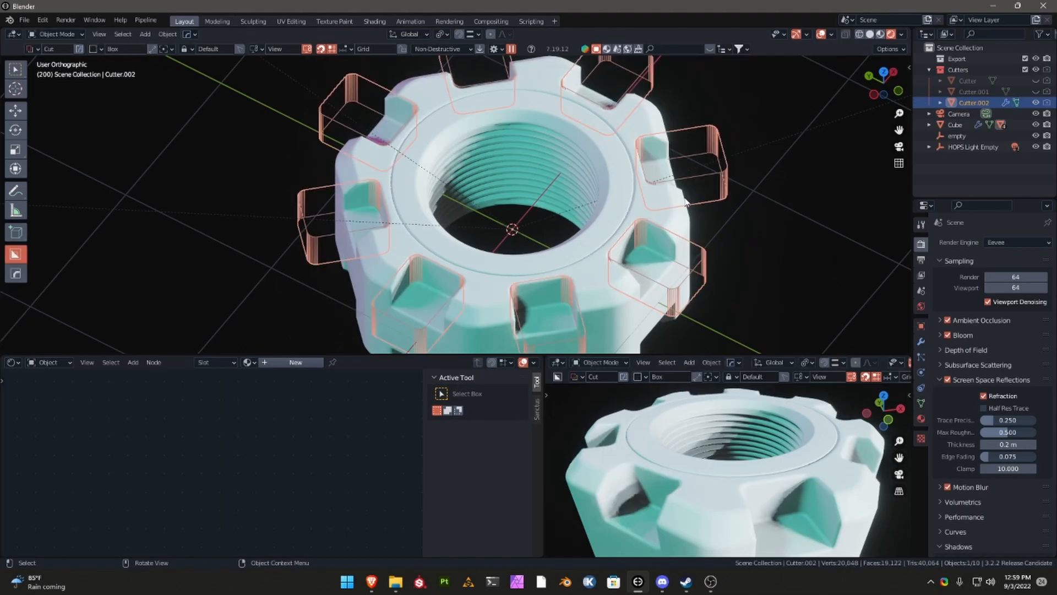
pyautogui.click(1036, 102)
pyautogui.moveTo(604, 236); pyautogui.dragTo(528, 209, button='middle')
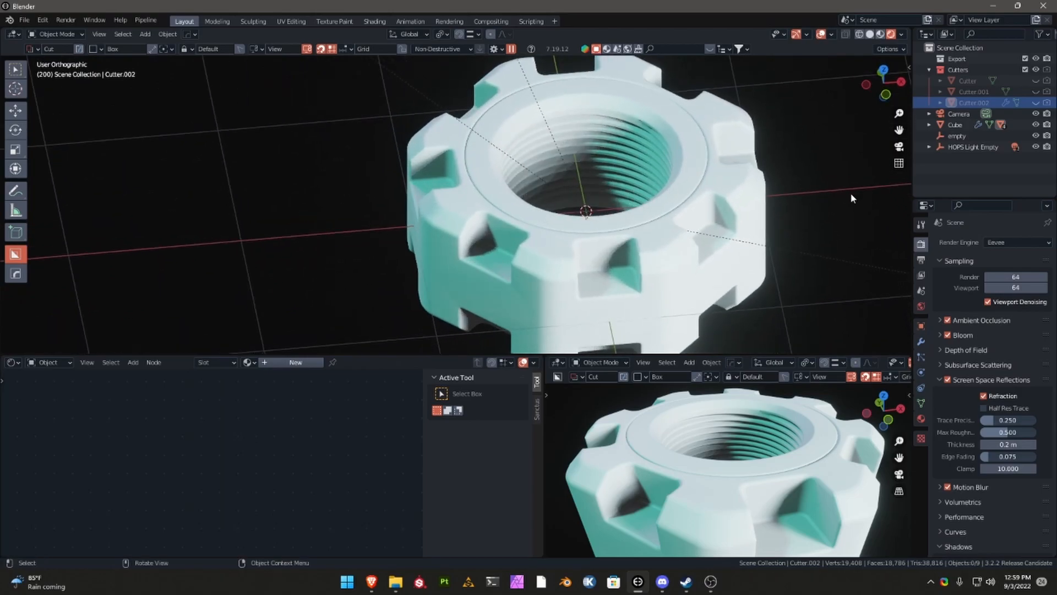
# Step: Add the Bumped Metal material from the Realtime Materials Metal category to the outer nut body and display its material settings
pyautogui.press('n')
pyautogui.click(907, 189)
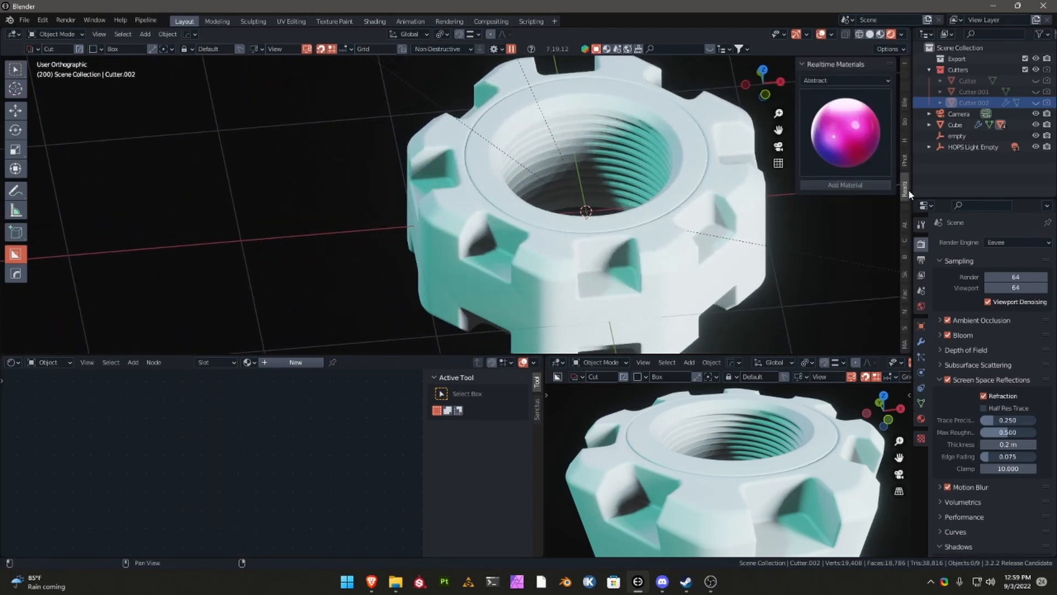
pyautogui.click(848, 78)
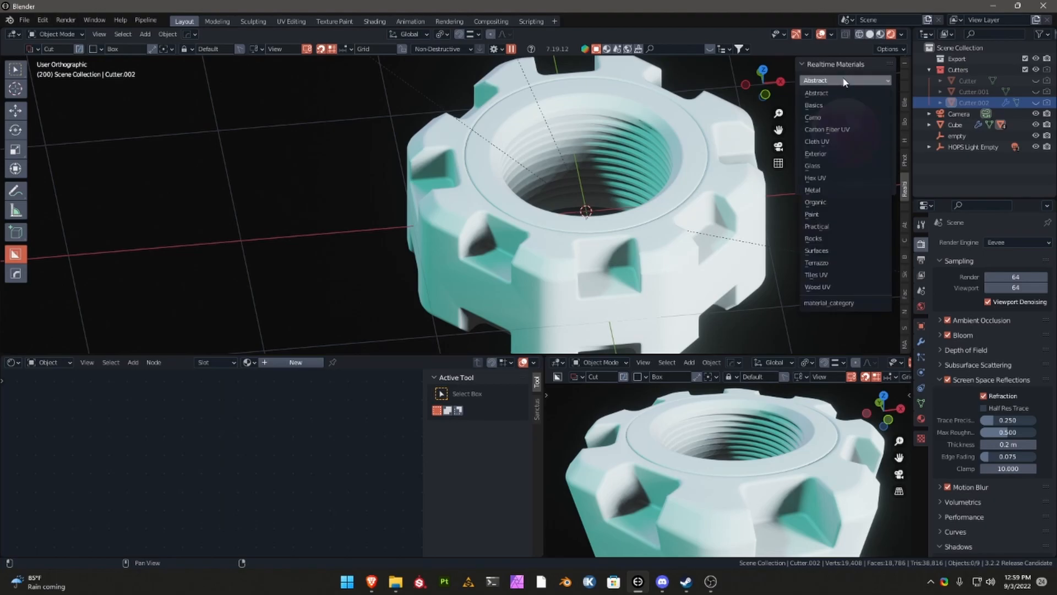
pyautogui.click(839, 190)
pyautogui.click(864, 125)
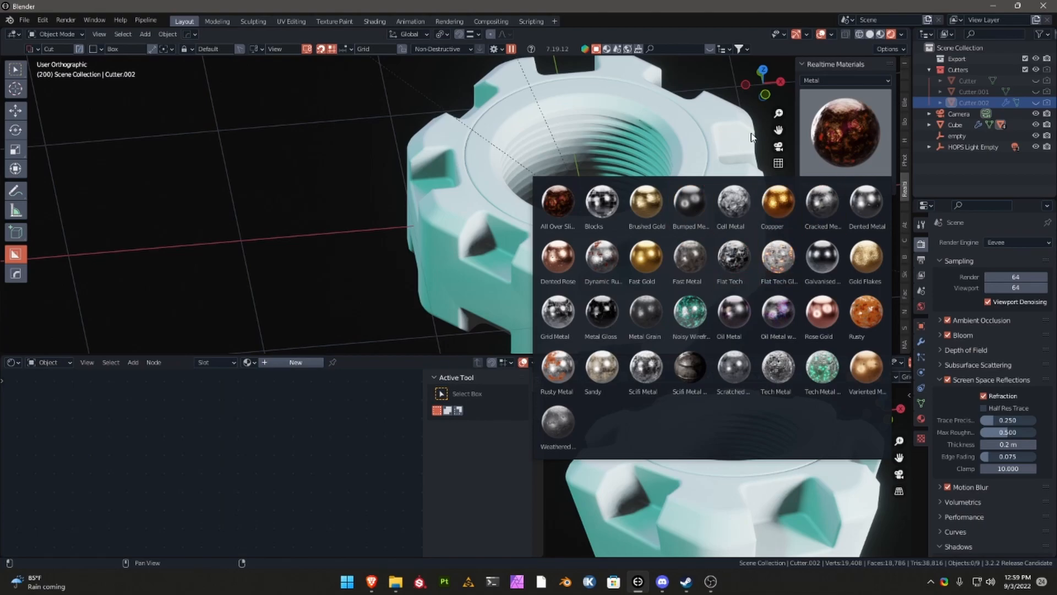
pyautogui.click(740, 125)
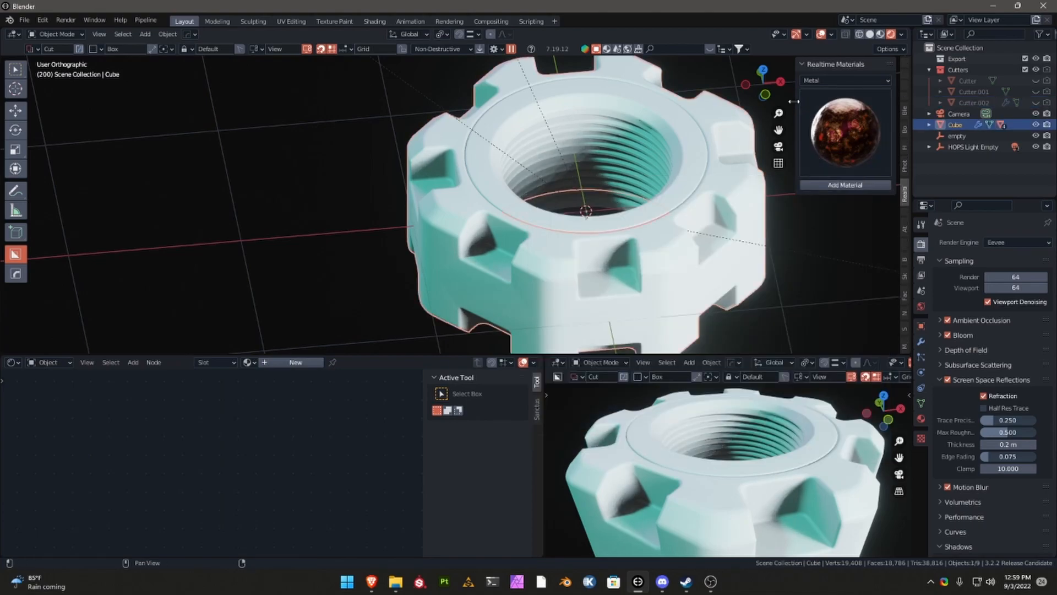
pyautogui.click(845, 129)
pyautogui.click(689, 209)
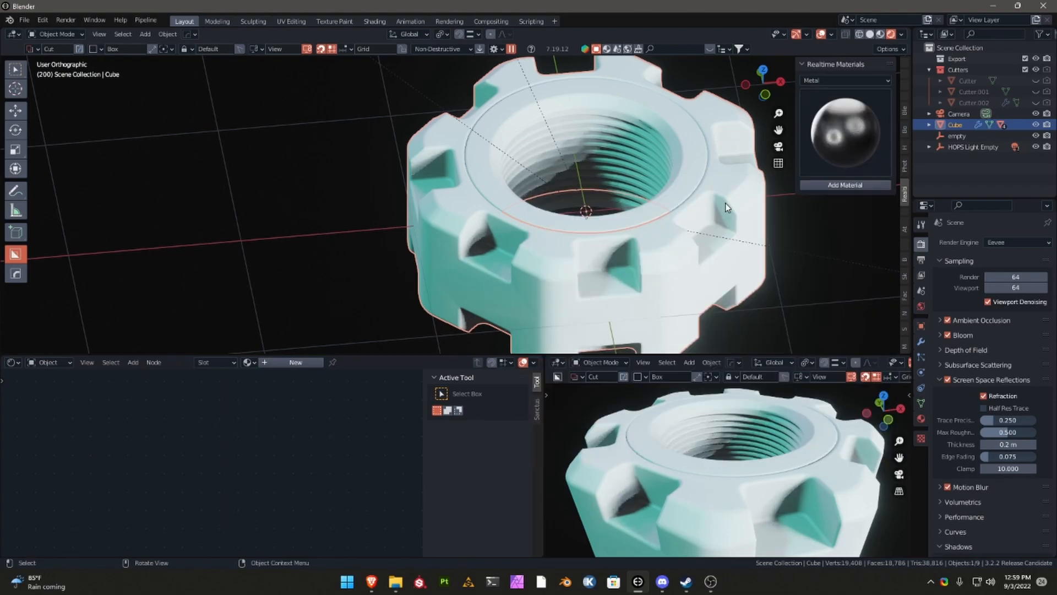
pyautogui.click(853, 187)
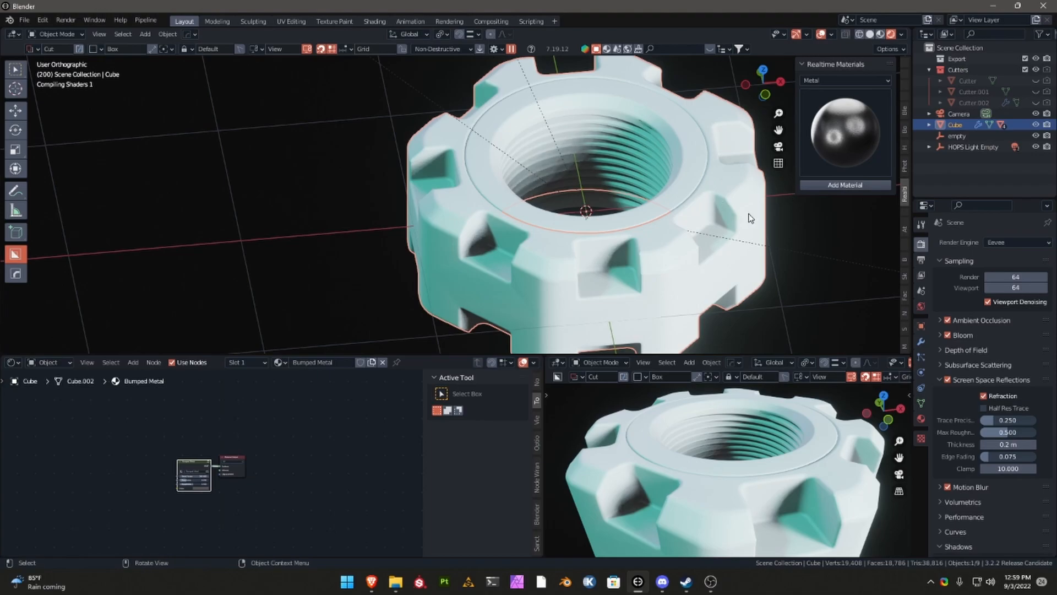
pyautogui.click(922, 420)
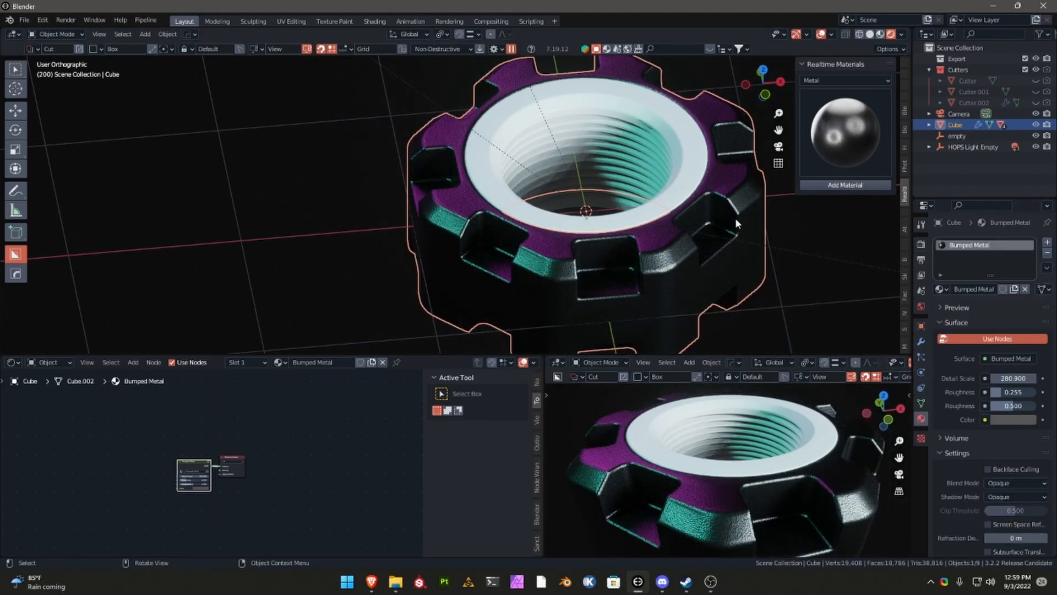
# Step: From the right view, use BoxCutter in Knife mode to cut a narrow horizontal box band across the middle of the nut
pyautogui.moveTo(678, 221); pyautogui.dragTo(558, 175, button='middle')
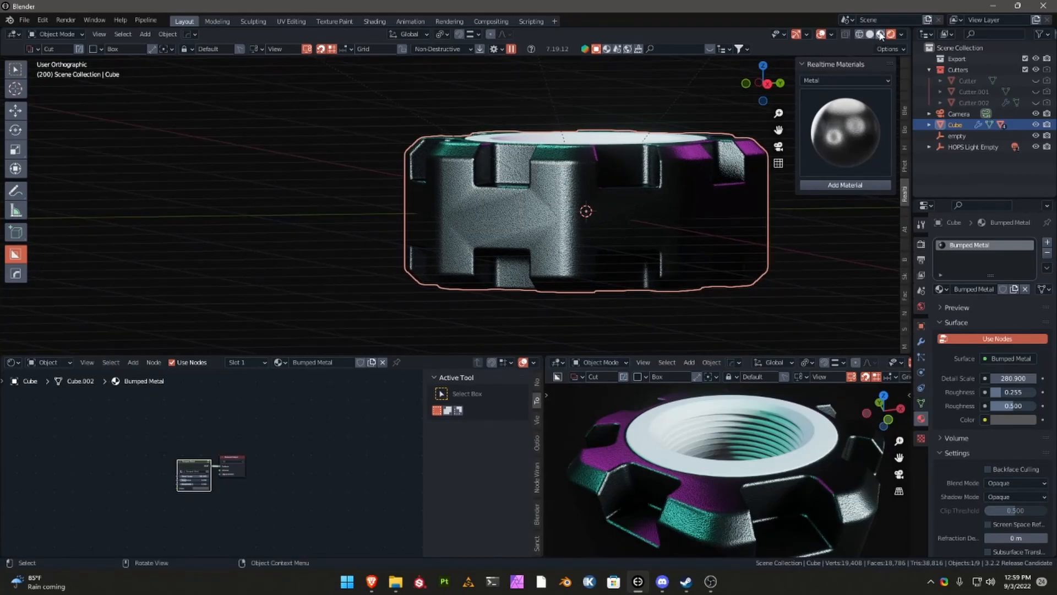
pyautogui.click(769, 84)
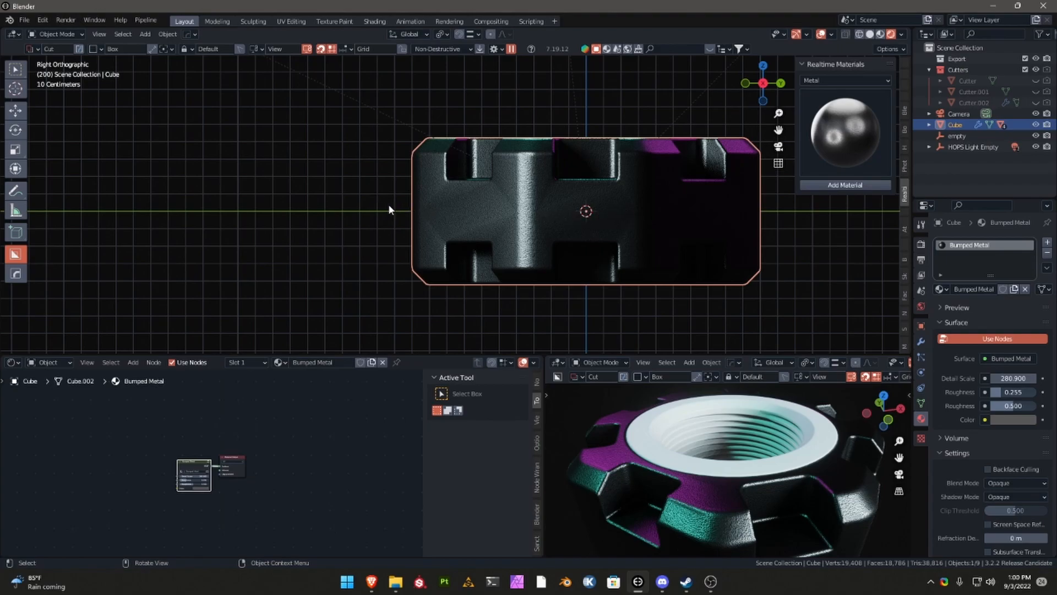
pyautogui.press('d')
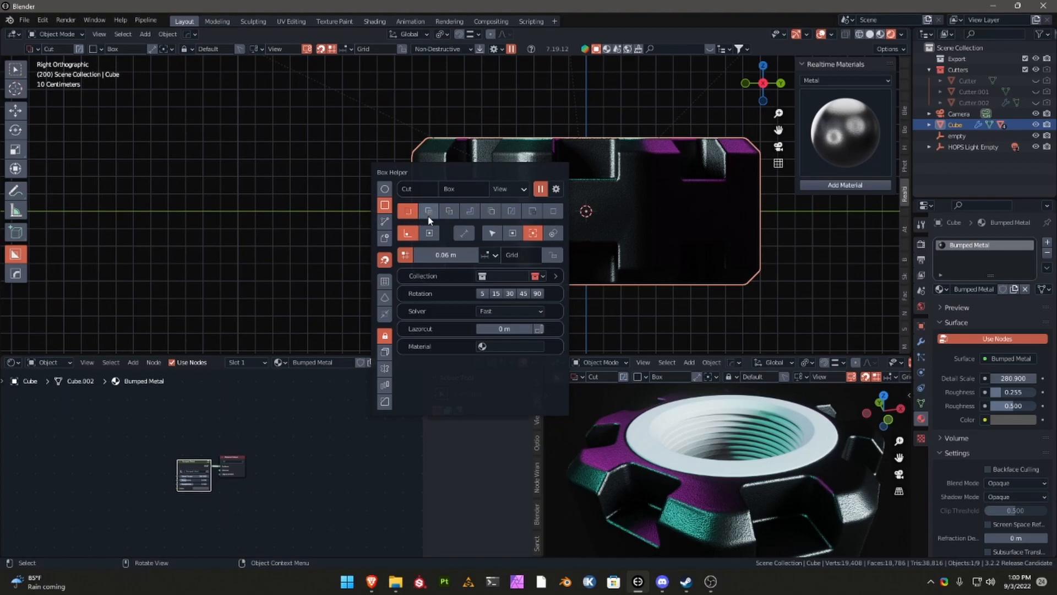
pyautogui.click(514, 214)
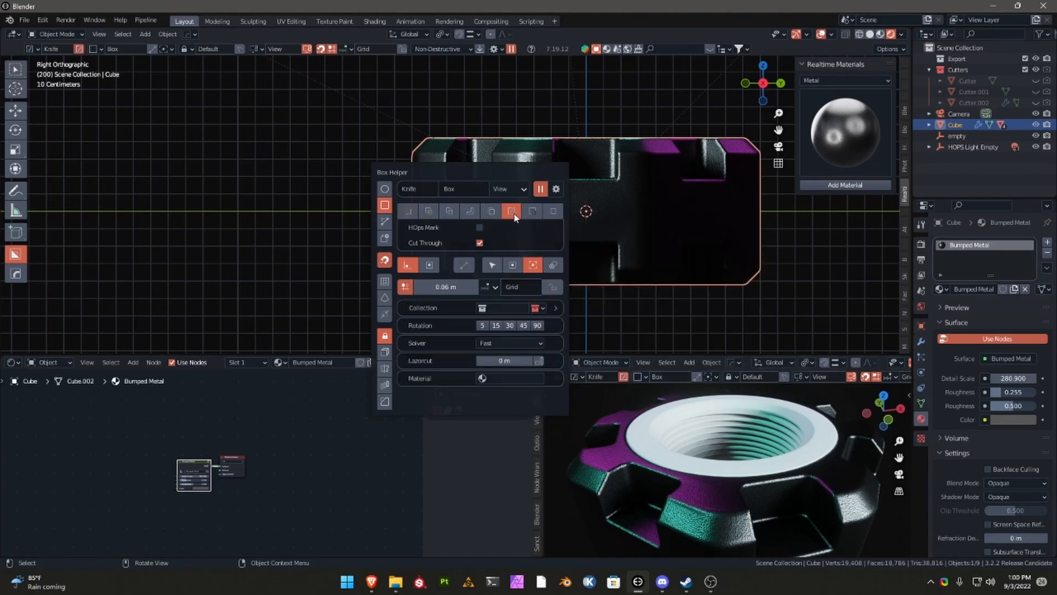
pyautogui.moveTo(360, 191)
pyautogui.mouseDown()
pyautogui.moveTo(432, 232)
pyautogui.moveTo(635, 239)
pyautogui.moveTo(796, 229)
pyautogui.mouseUp()
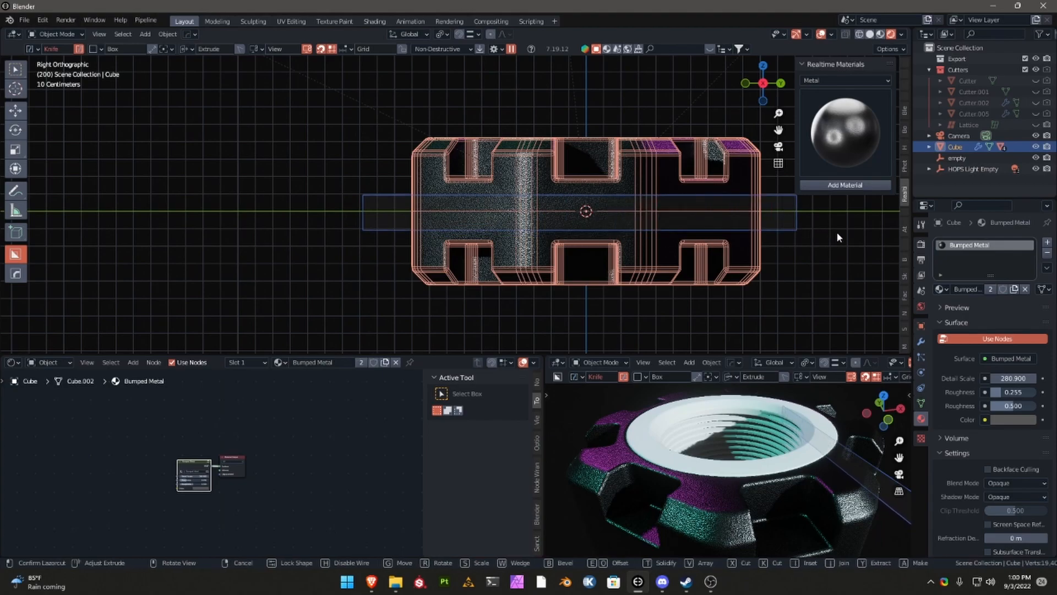
pyautogui.click(820, 225)
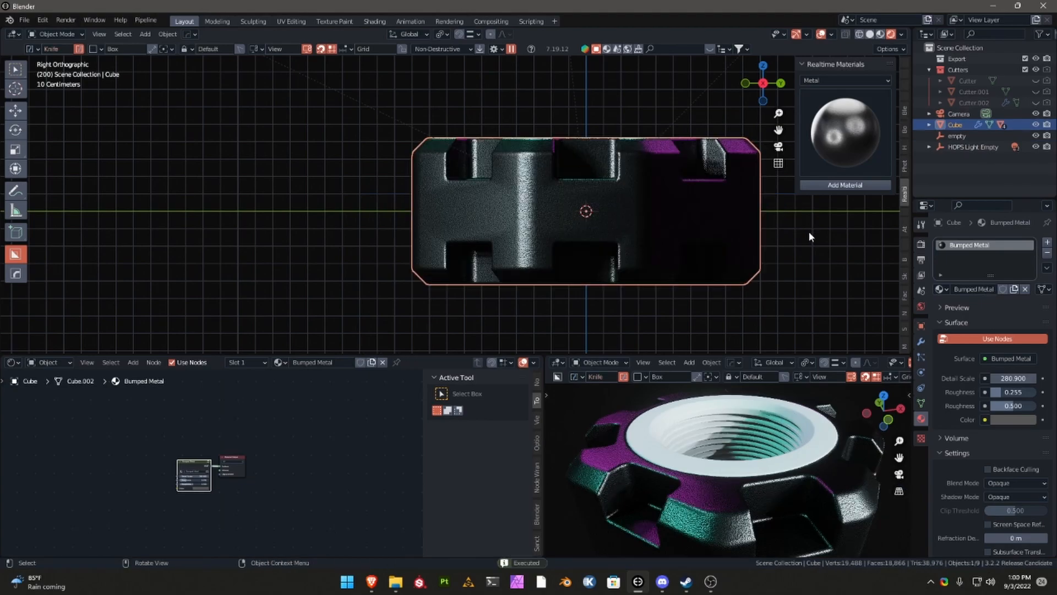
# Step: In edge mode on the outer nut body, slide the side band's upper edge loop upward by a factor of about 0.25
pyautogui.press('Tab')
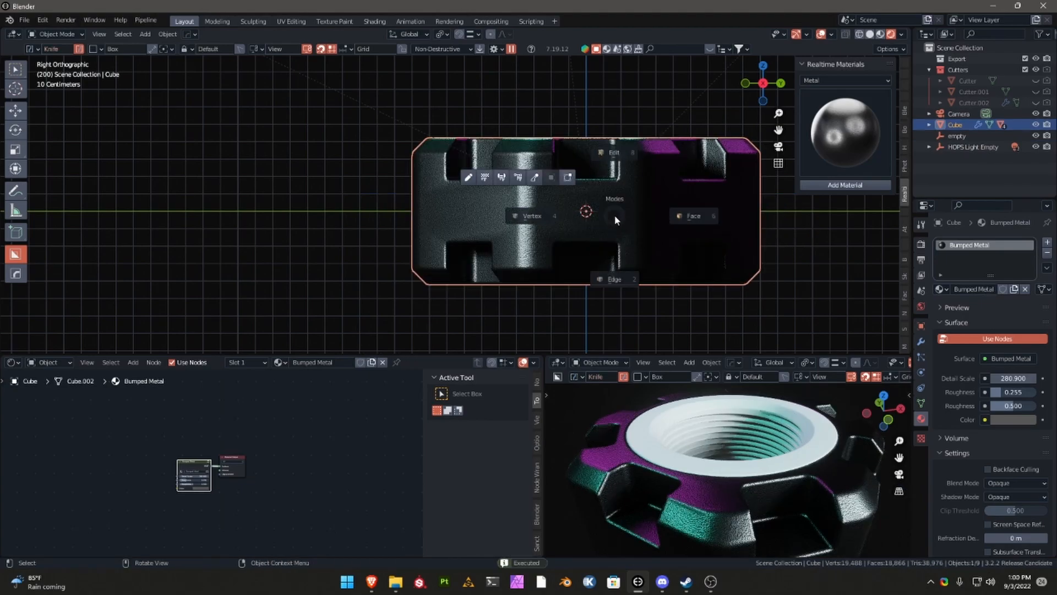
pyautogui.click(610, 279)
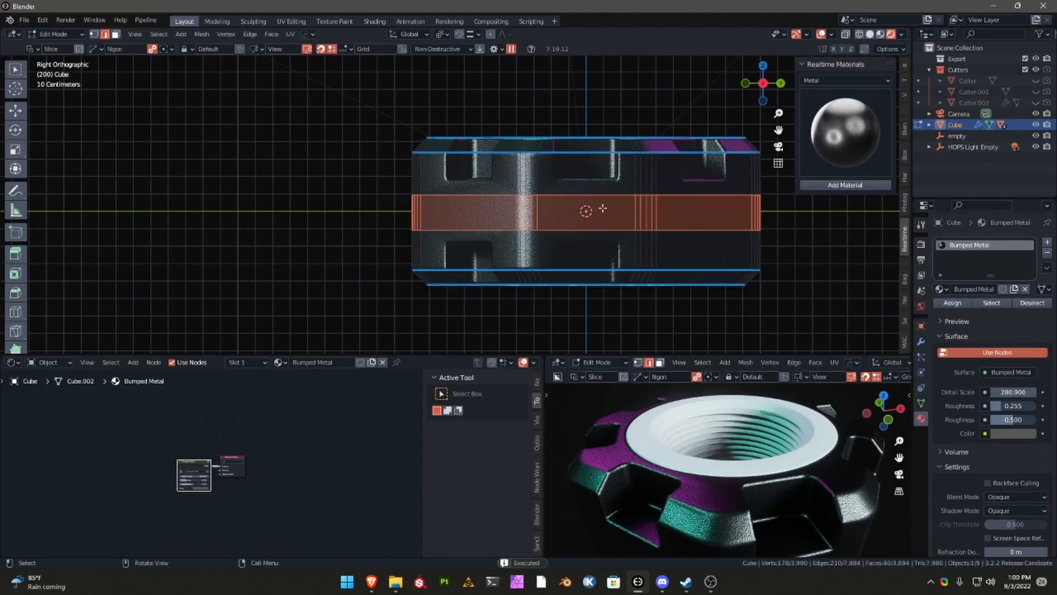
pyautogui.scroll(6, 602, 210)
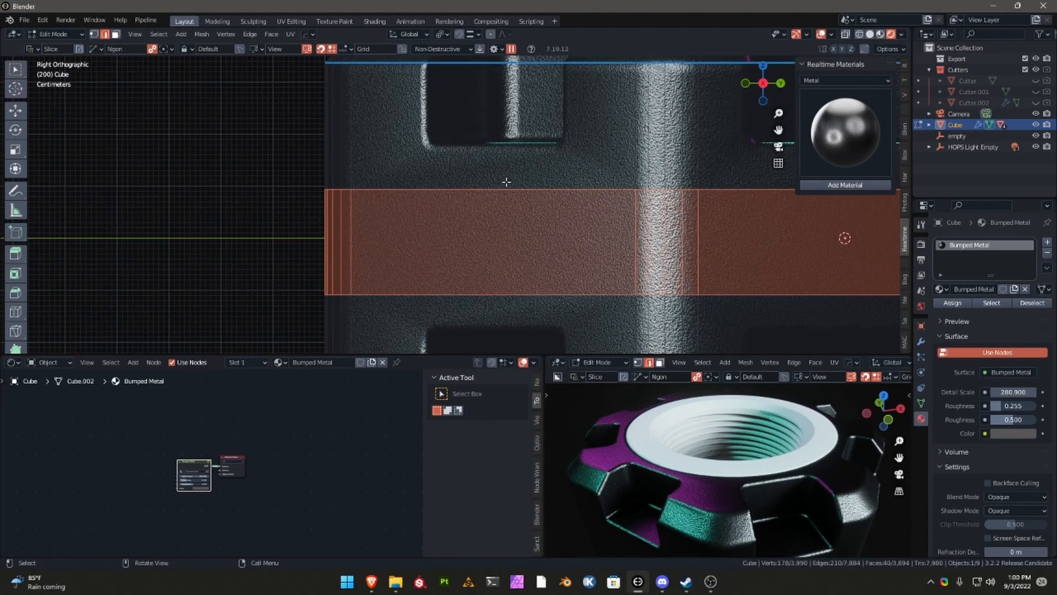
pyautogui.scroll(-3, 506, 181)
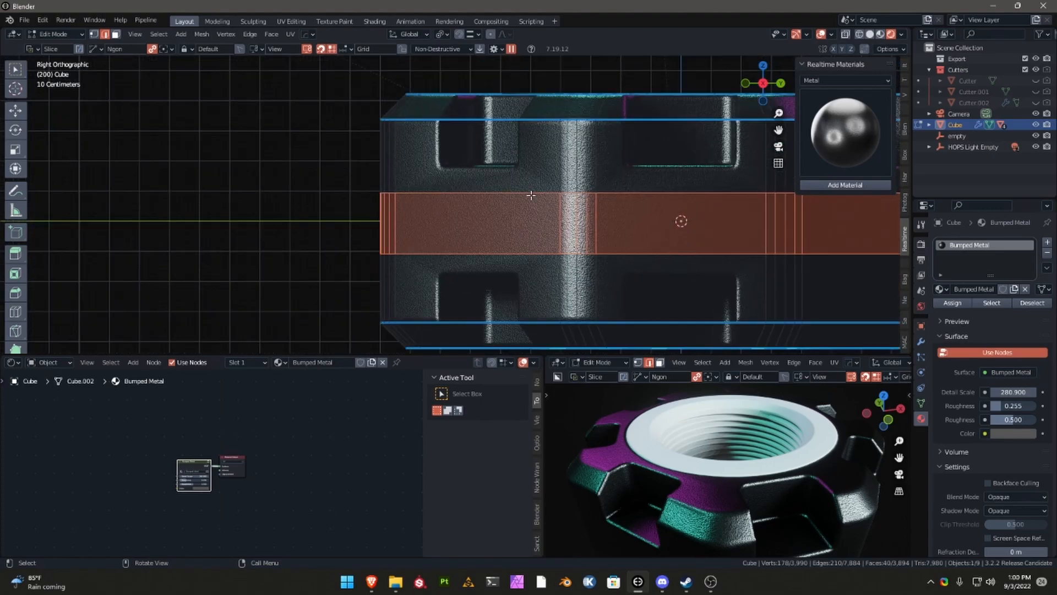
pyautogui.doubleClick(531, 194)
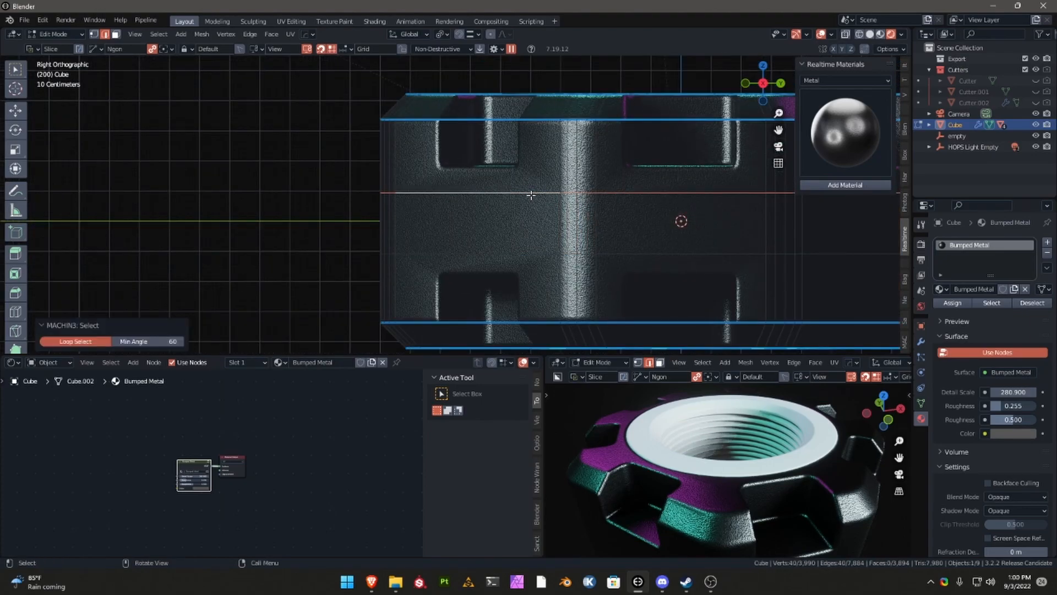
pyautogui.press('g')
pyautogui.press('g')
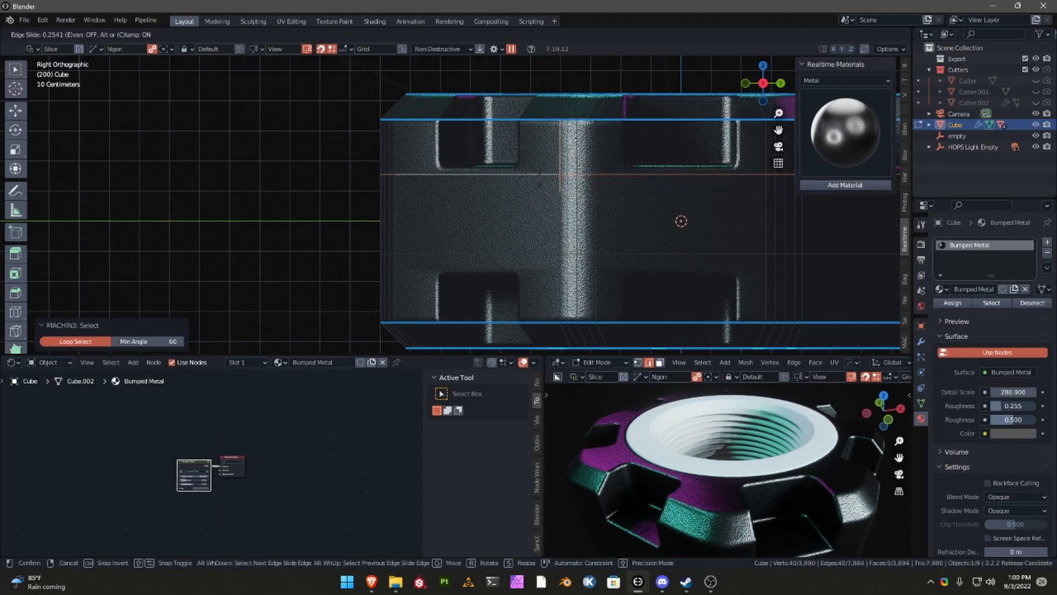
pyautogui.click(540, 178)
# Step: Slide the side band's lower edge loop downward by a factor of about 0.19 and return to Object Mode
pyautogui.doubleClick(526, 253)
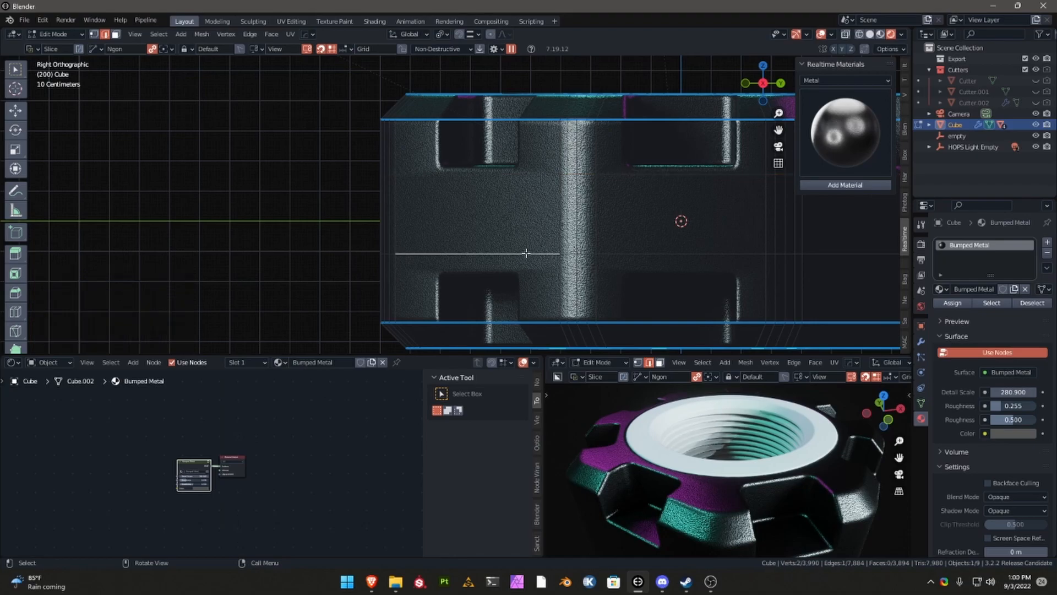
pyautogui.press('g')
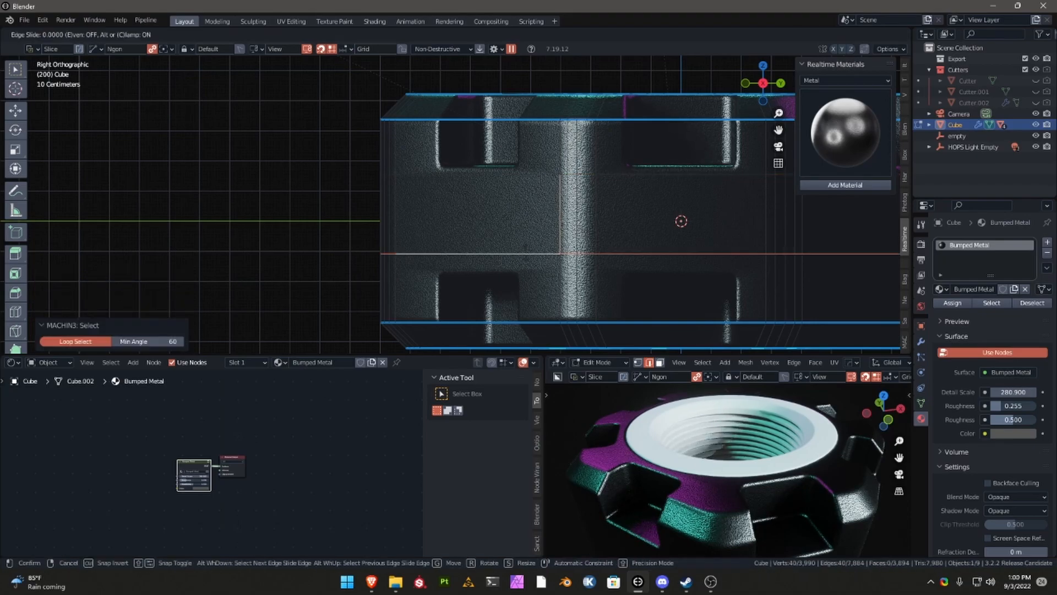
pyautogui.press('g')
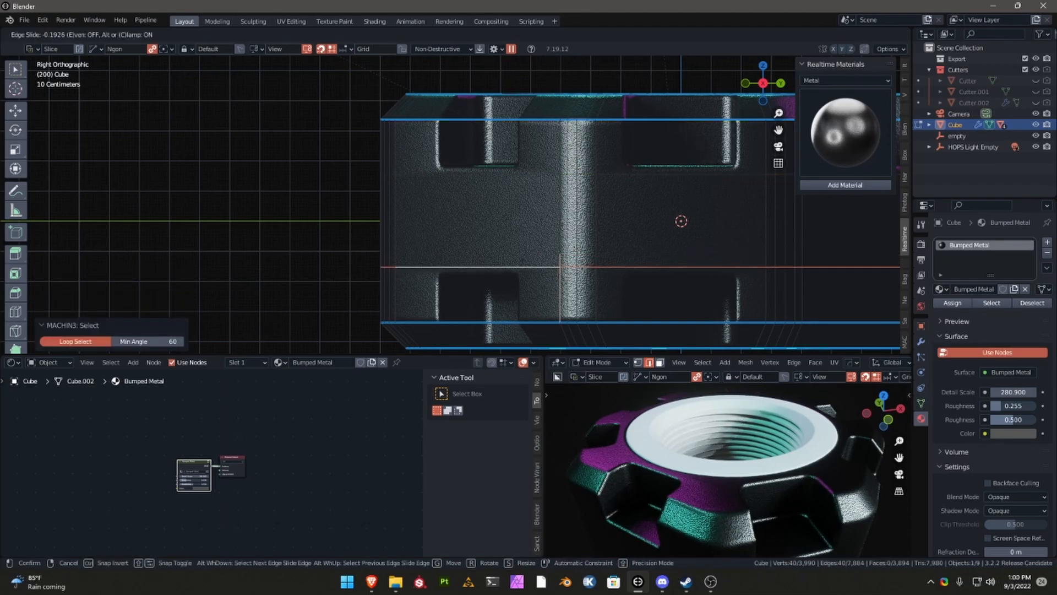
pyautogui.click(626, 231)
pyautogui.scroll(-4, 626, 231)
pyautogui.press('Tab')
pyautogui.click(625, 184)
# Step: Add the Oil Metal material from the Realtime Materials Metal category to the inner threaded ring
pyautogui.moveTo(612, 200); pyautogui.dragTo(522, 222, button='middle')
pyautogui.scroll(3, 523, 225)
pyautogui.moveTo(663, 128); pyautogui.dragTo(506, 231, button='middle')
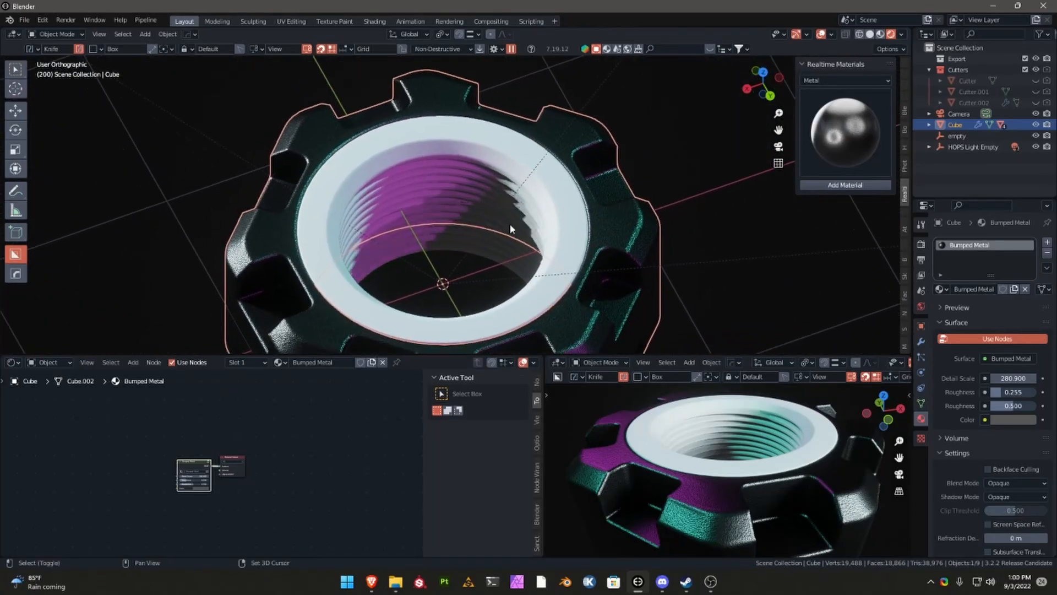
pyautogui.click(575, 194)
pyautogui.click(856, 131)
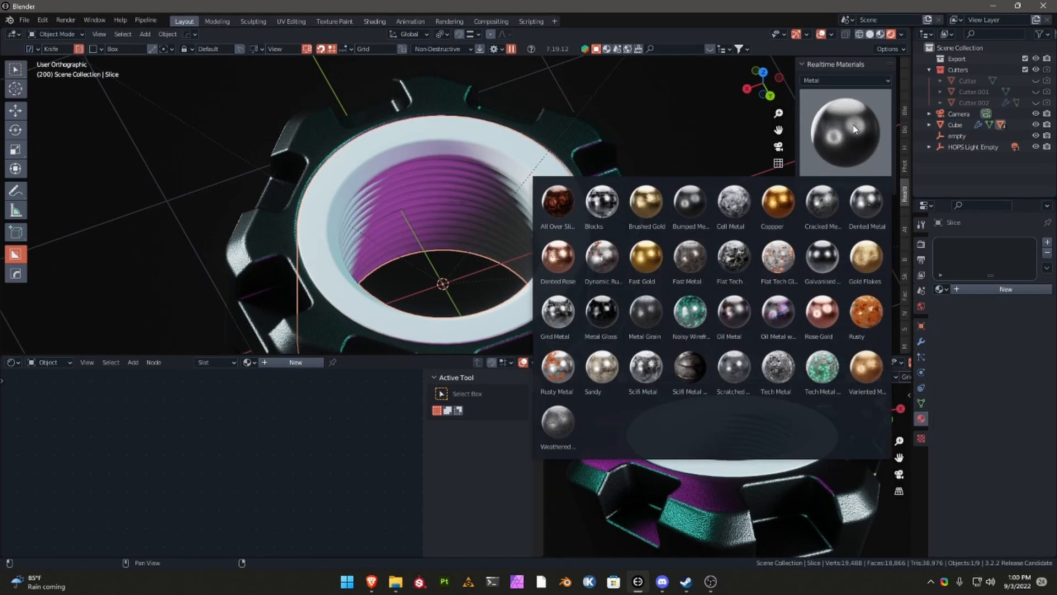
pyautogui.click(741, 311)
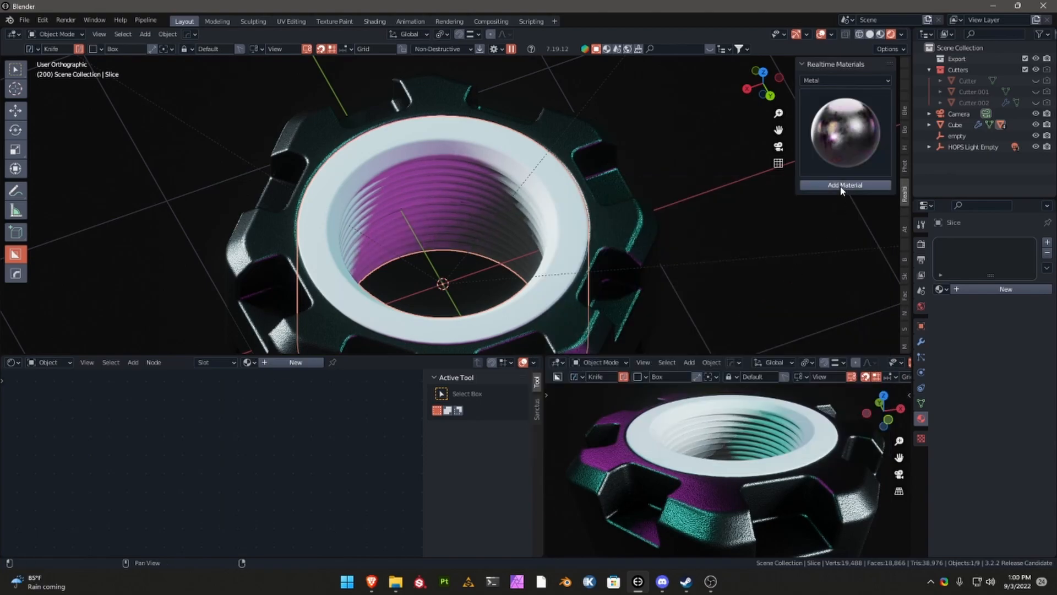
pyautogui.click(820, 187)
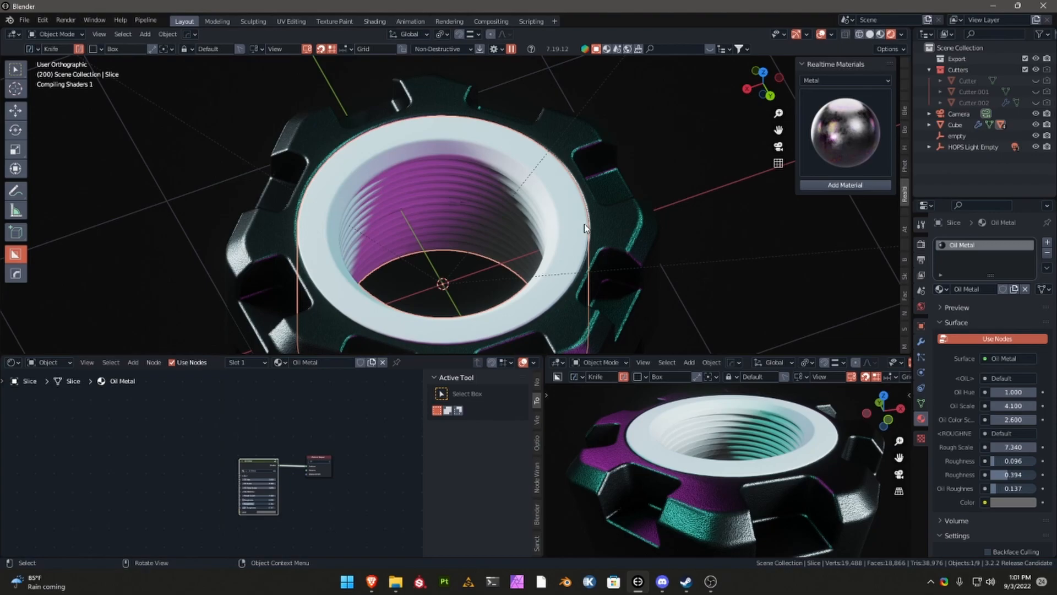
pyautogui.moveTo(598, 246); pyautogui.dragTo(581, 228, button='middle')
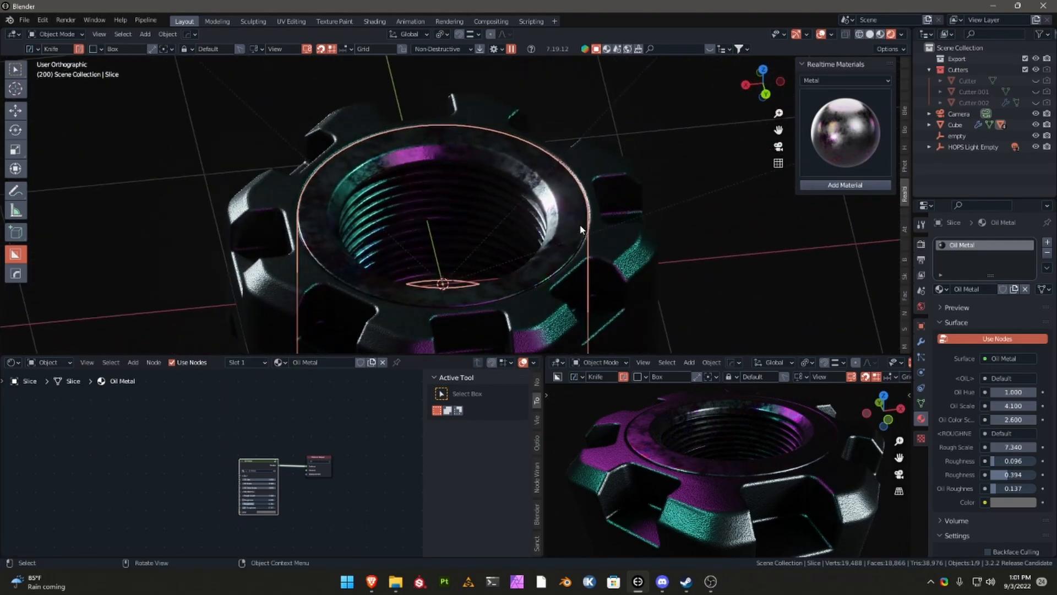
# Step: Add a mesh plane and move it down about 0.464 m along the global Z axis beneath the nut
pyautogui.scroll(-3, 587, 247)
pyautogui.hotkey('shift', 'a')
pyautogui.moveTo(601, 269)
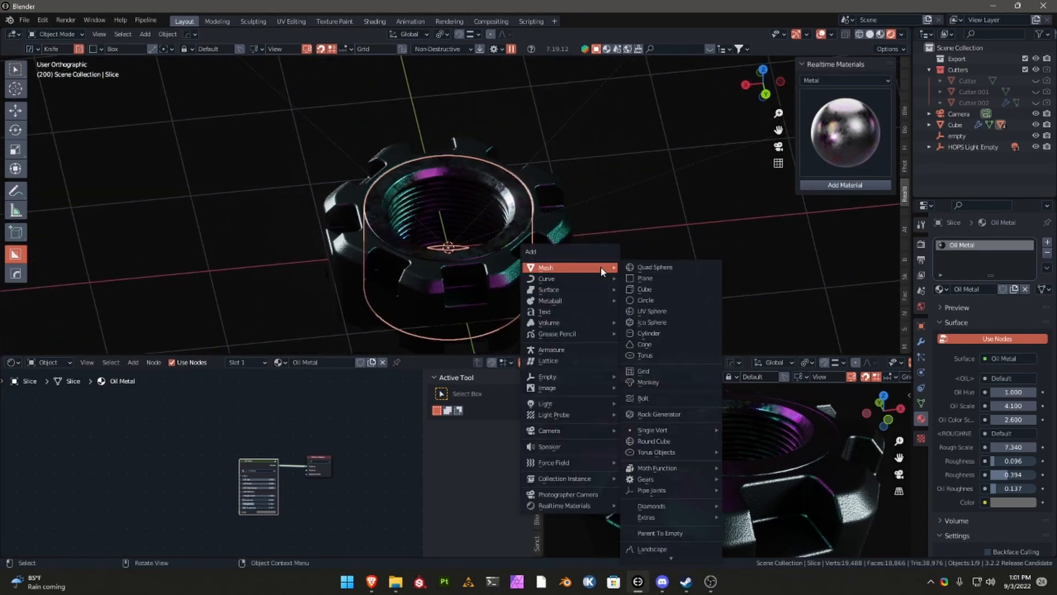
pyautogui.click(645, 278)
pyautogui.scroll(-2, 592, 232)
pyautogui.press('g')
pyautogui.press('z')
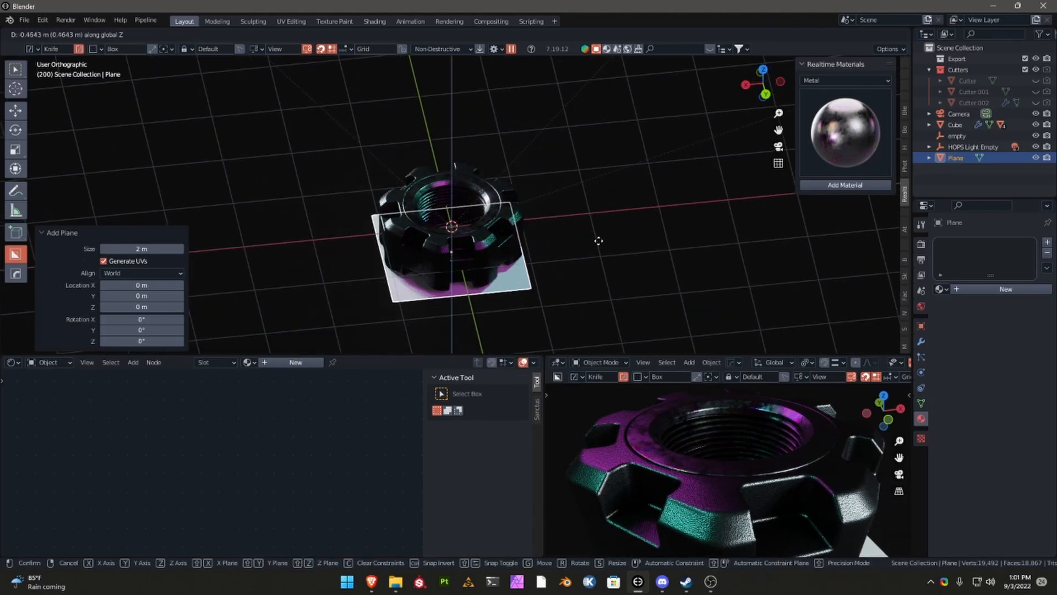
pyautogui.click(605, 240)
# Step: Scale the plane uniformly by about 4.493 as a floor and view the nut from a low angle
pyautogui.press('s')
pyautogui.click(237, 311)
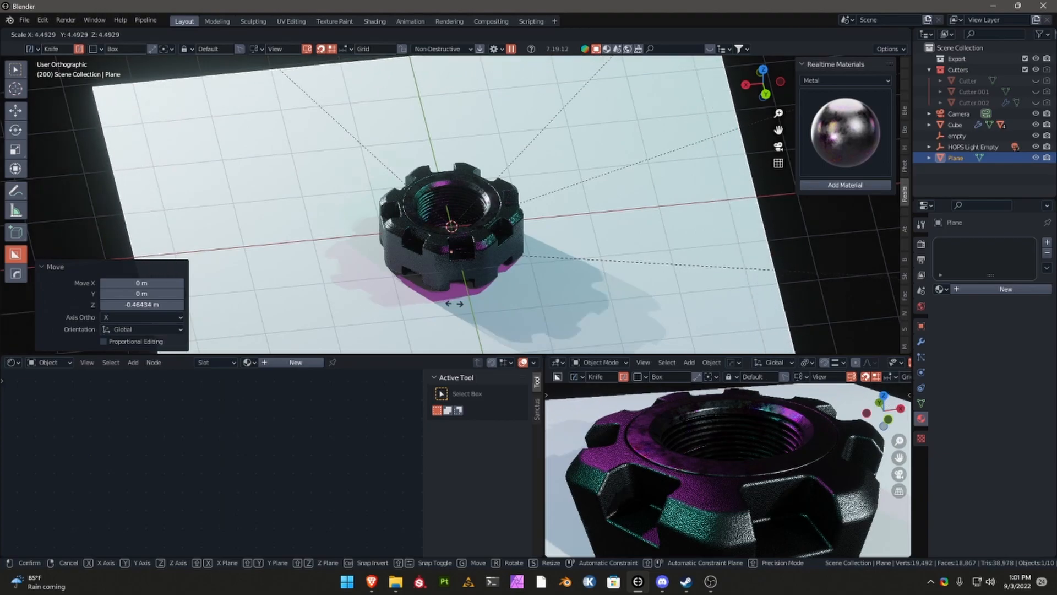
pyautogui.moveTo(518, 237); pyautogui.dragTo(501, 260, button='middle')
pyautogui.scroll(5, 524, 237)
pyautogui.moveTo(537, 220); pyautogui.dragTo(456, 208, button='middle')
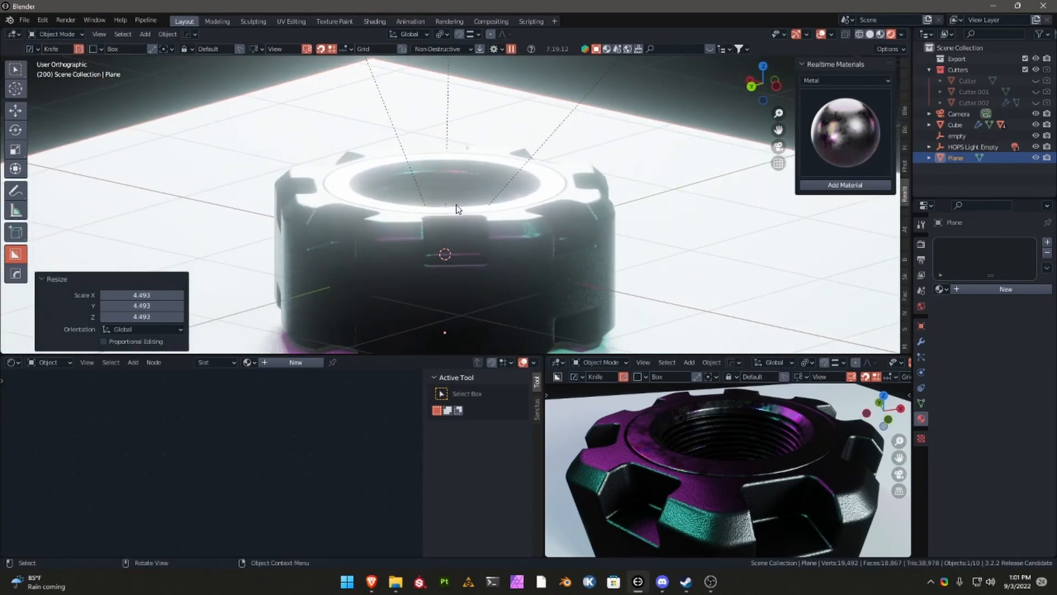